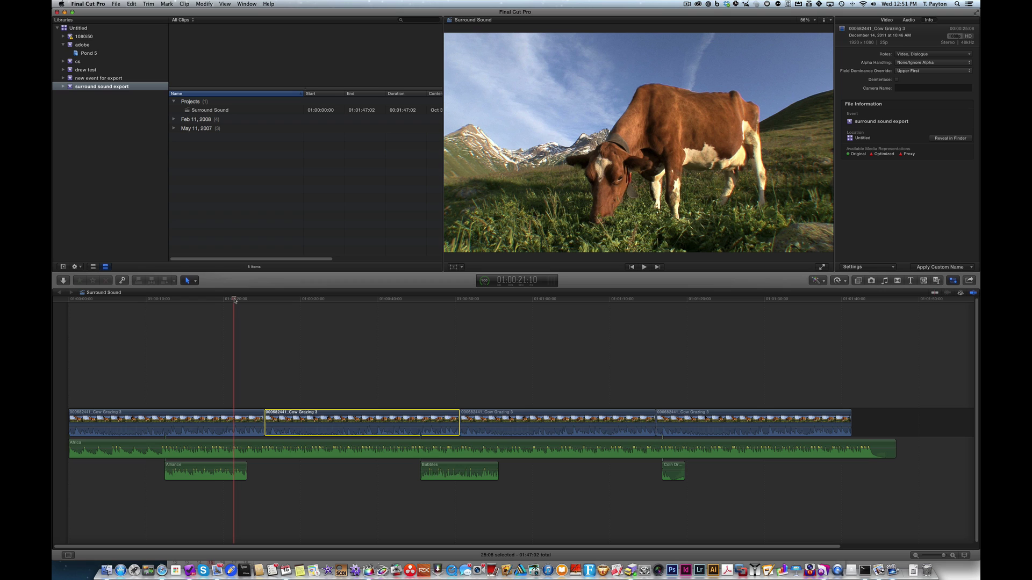
# Step: Show the audio meters, widen them to reveal all six surround channels, and play the project from about the 15-second mark
pyautogui.click(546, 281)
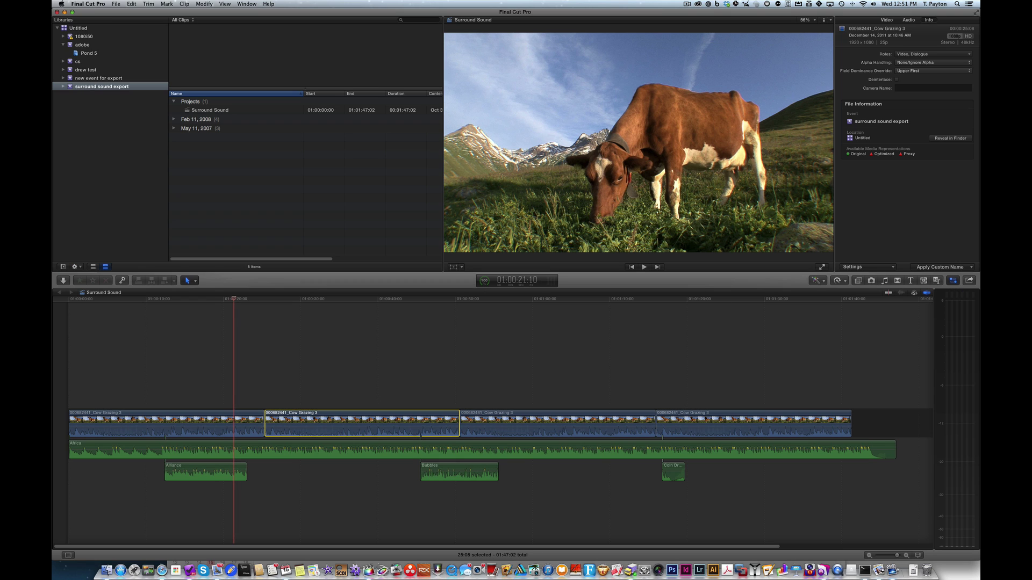
pyautogui.moveTo(932, 387); pyautogui.dragTo(808, 385)
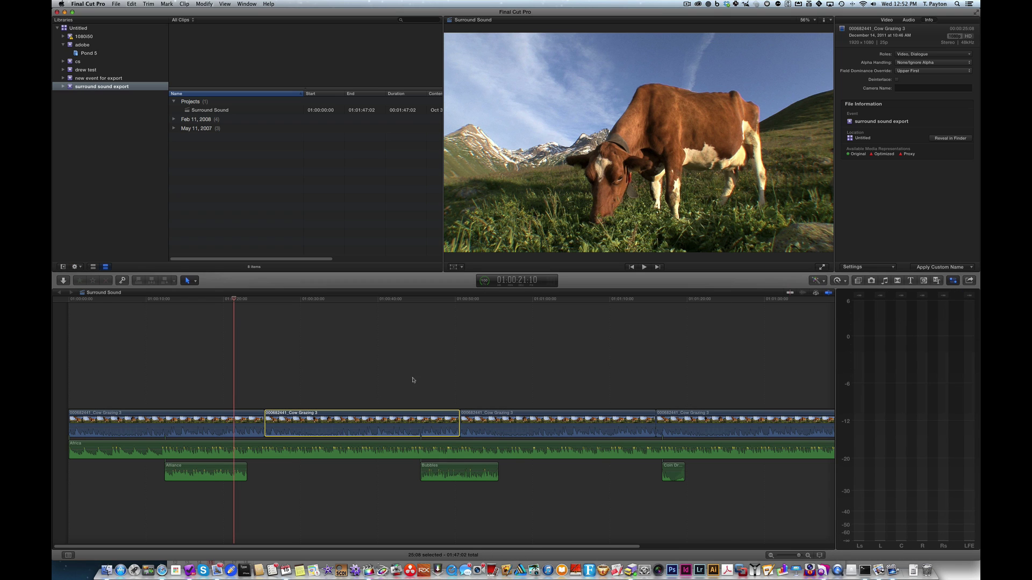
pyautogui.moveTo(235, 299); pyautogui.dragTo(188, 300)
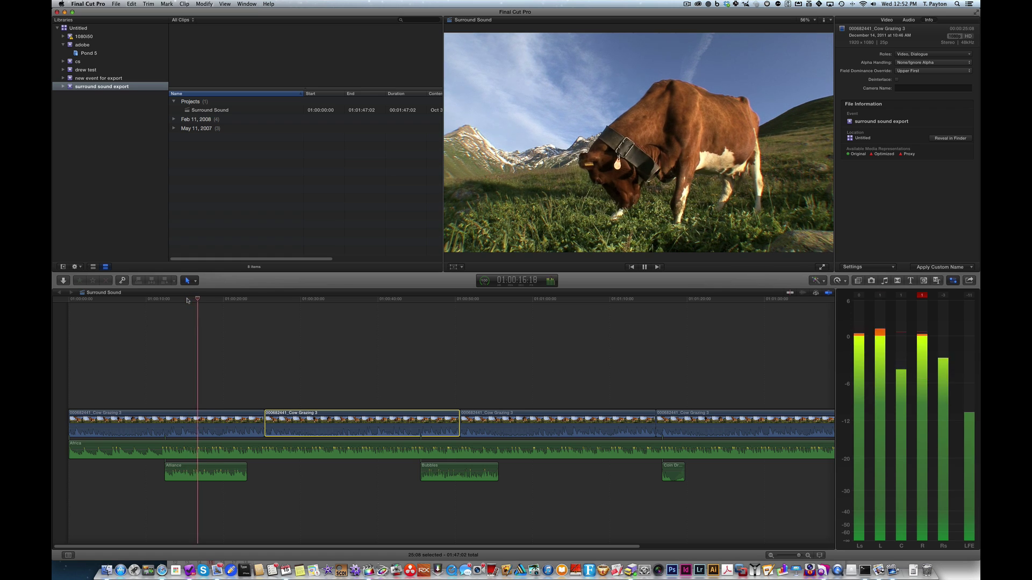
pyautogui.press('space')
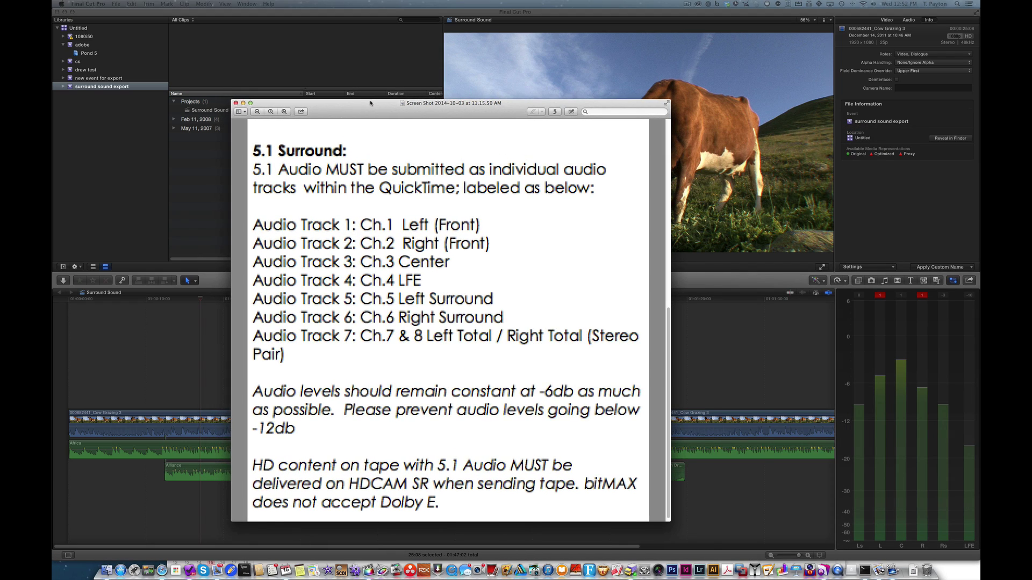
# Step: Review the 5.1 surround audio track requirements in the specification screenshot and close it
pyautogui.moveTo(436, 98); pyautogui.dragTo(655, 138)
pyautogui.press('super+w')
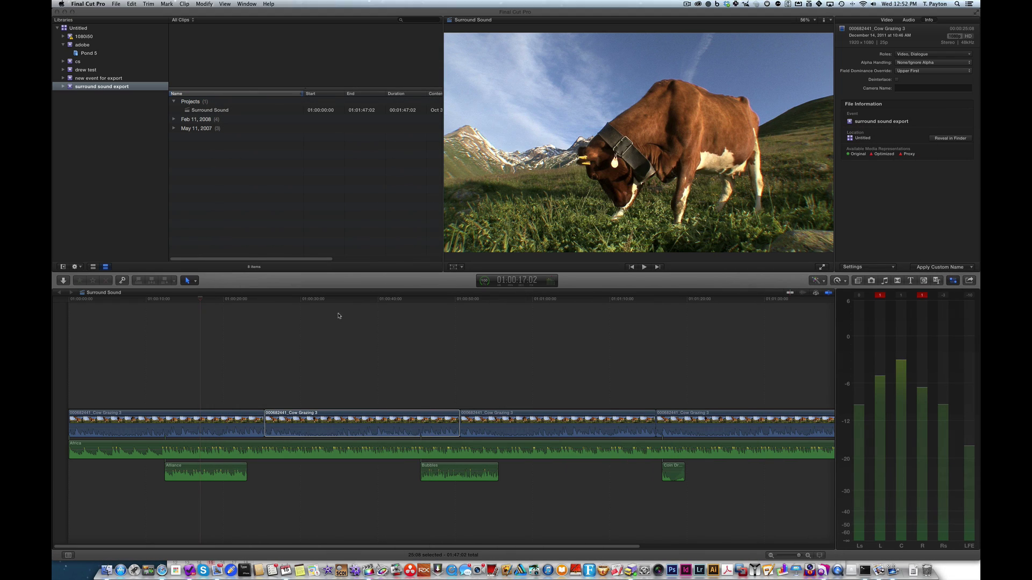
# Step: Deselect the timeline clip, start a Master File export of the project, and examine its format and video codec options
pyautogui.click(322, 323)
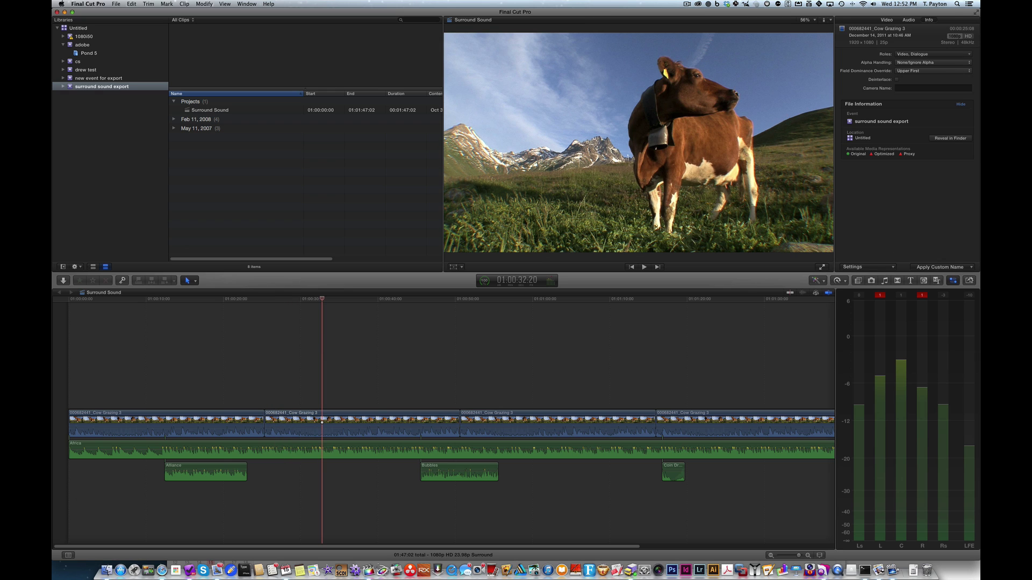
pyautogui.click(970, 280)
pyautogui.click(928, 55)
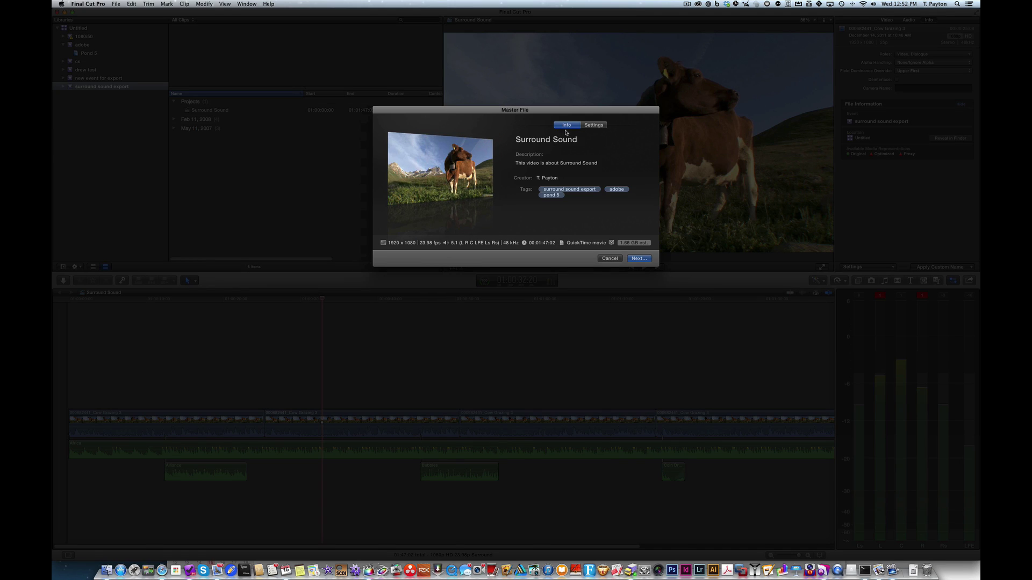
pyautogui.click(596, 125)
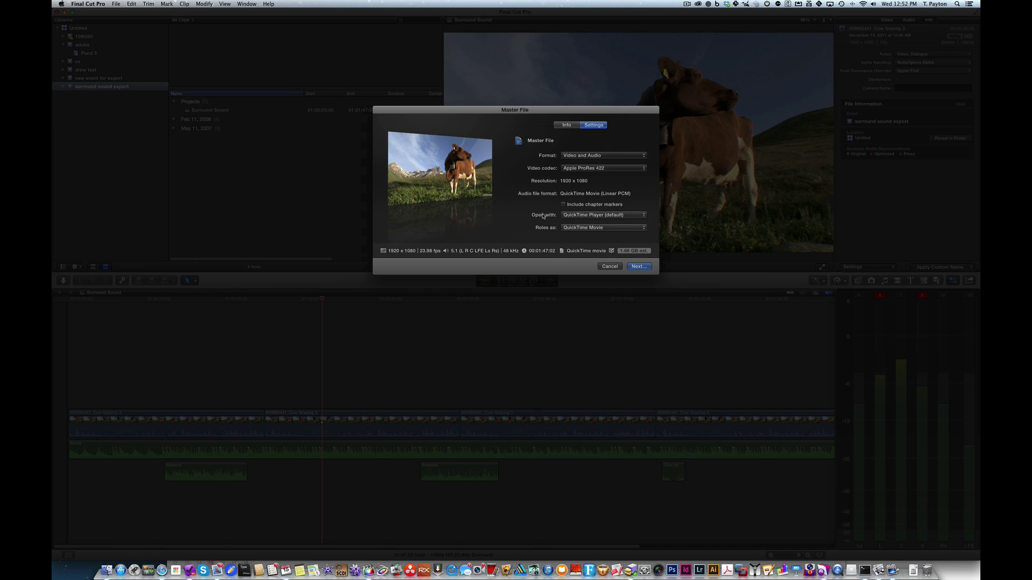
pyautogui.click(596, 167)
pyautogui.click(596, 158)
pyautogui.click(606, 173)
pyautogui.click(575, 171)
# Step: Set the export roles to Multitrack QuickTime Movie and examine the Dialogue track's role and channel options
pyautogui.click(598, 228)
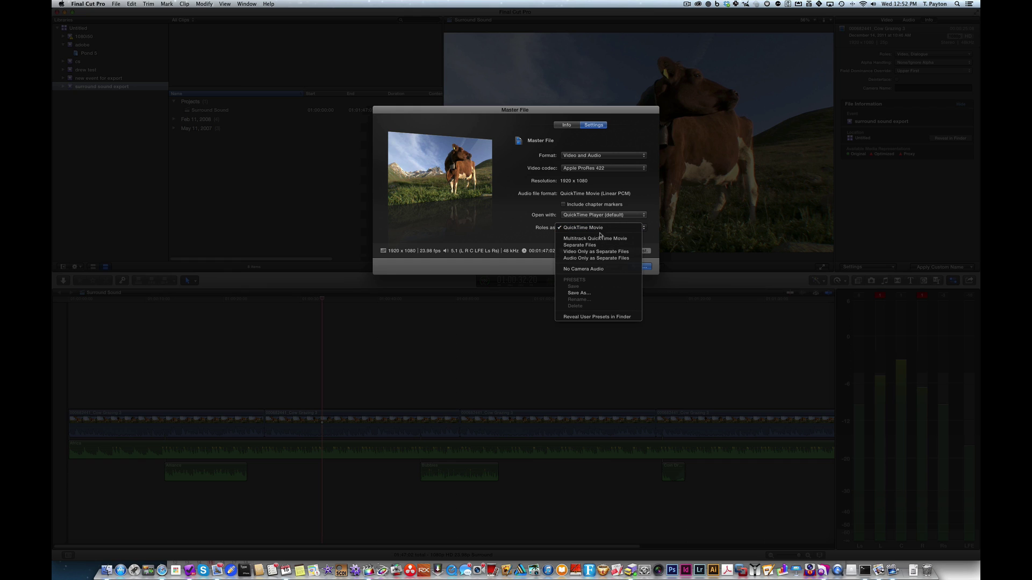
pyautogui.click(595, 239)
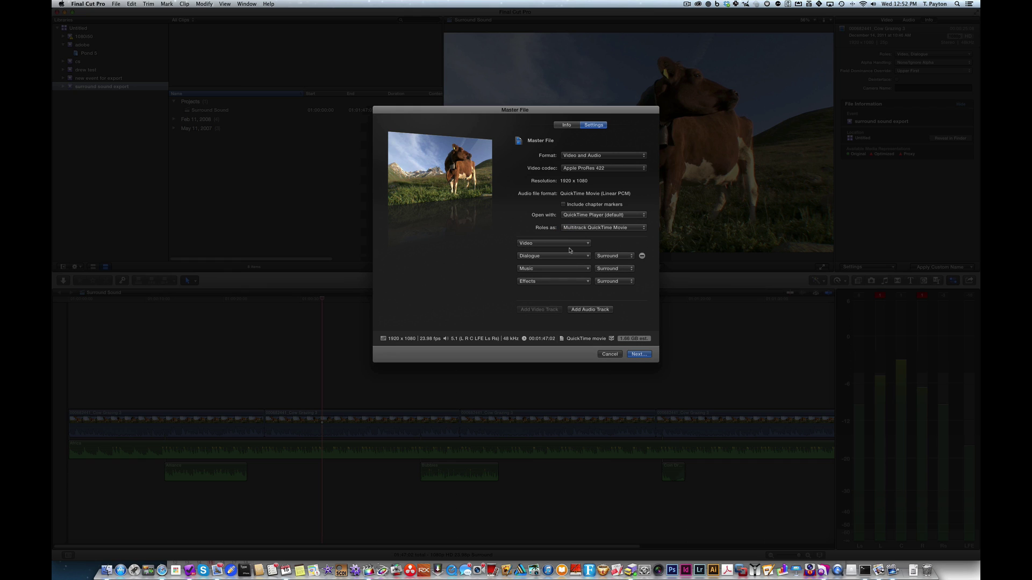
pyautogui.click(575, 257)
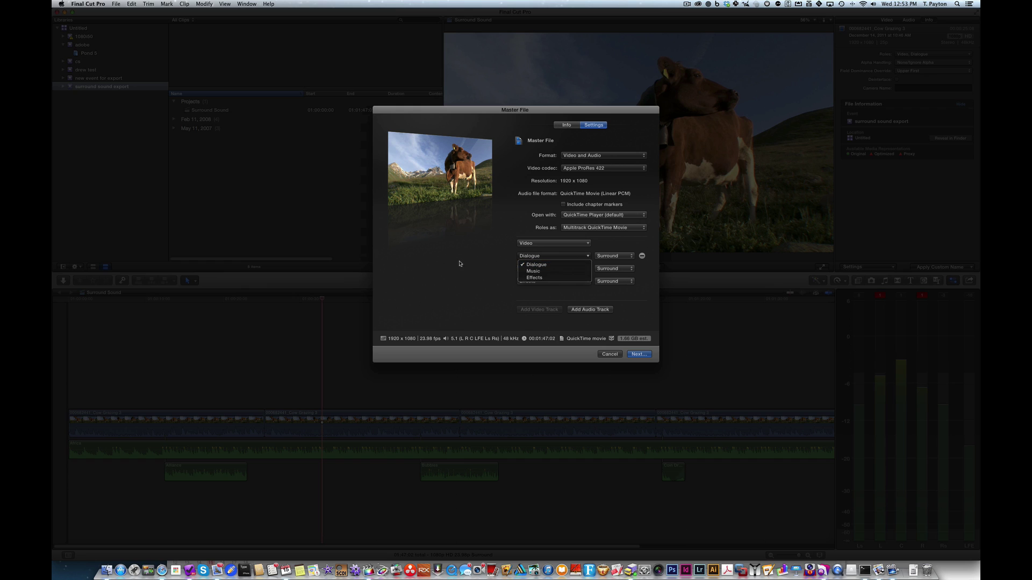
pyautogui.click(537, 264)
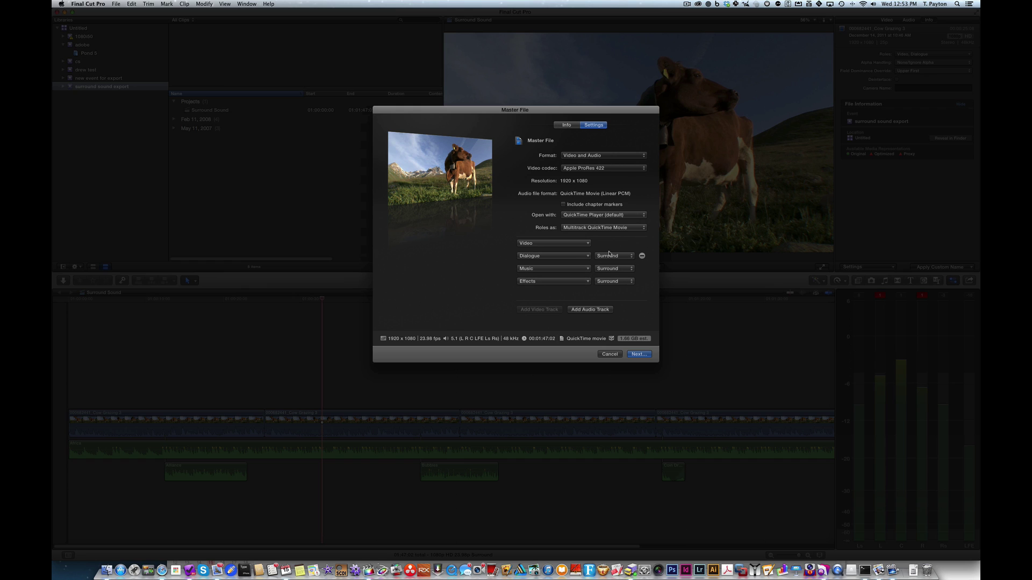
pyautogui.click(618, 256)
pyautogui.click(603, 243)
pyautogui.click(613, 256)
pyautogui.click(603, 255)
# Step: Return the export roles to QuickTime Movie and cancel the Master File export
pyautogui.click(606, 227)
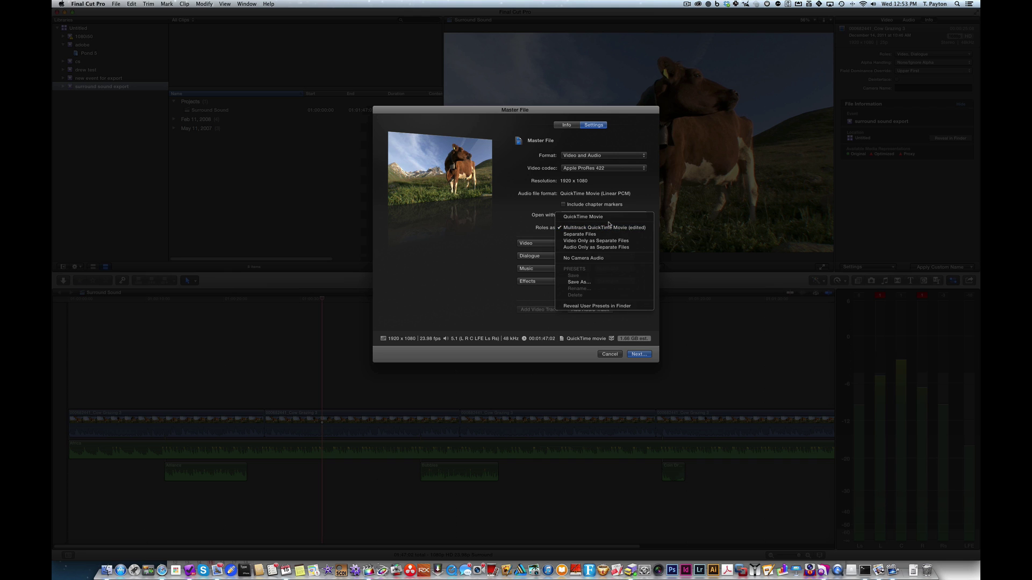
pyautogui.click(610, 217)
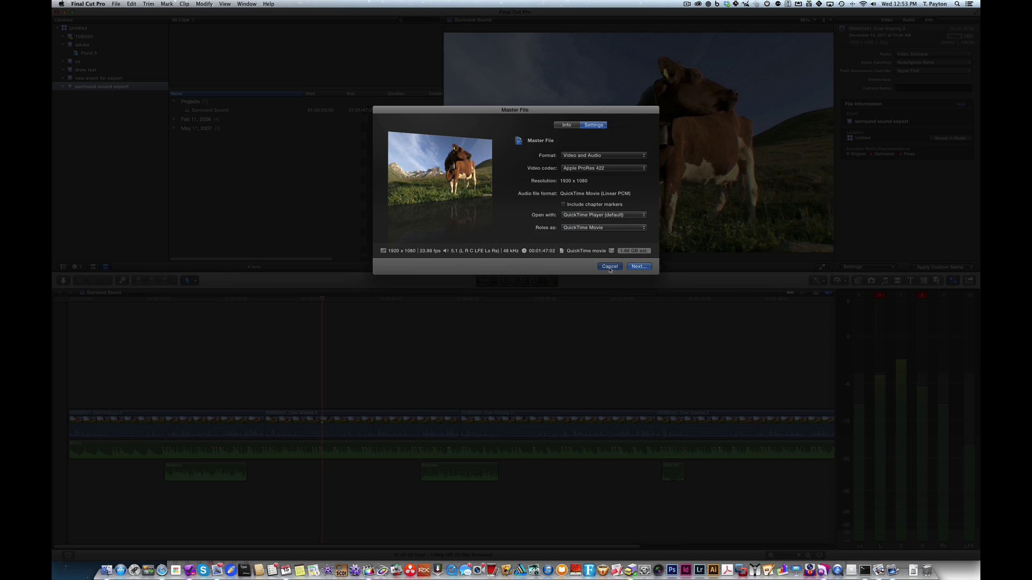
pyautogui.click(610, 267)
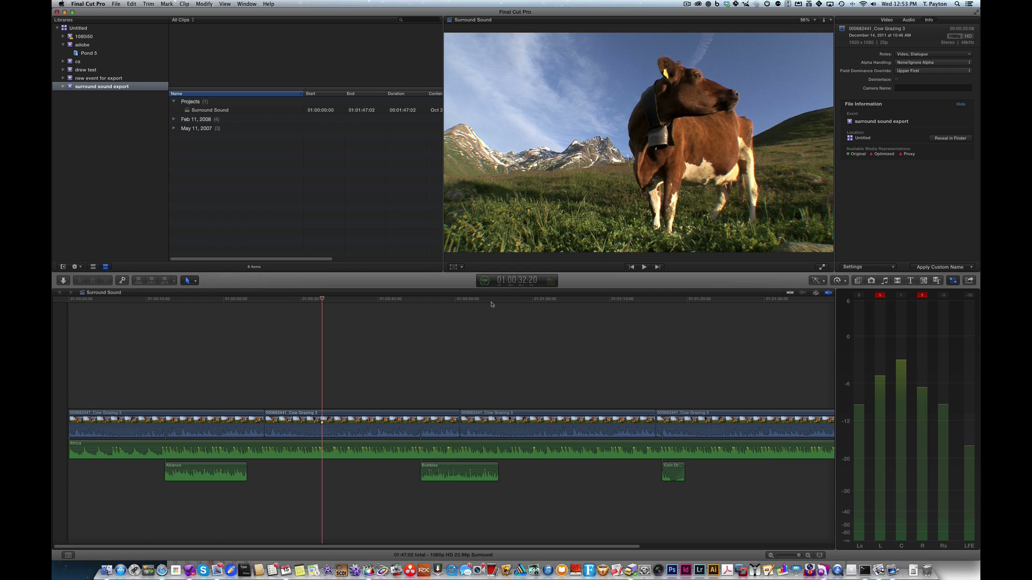
pyautogui.click(473, 301)
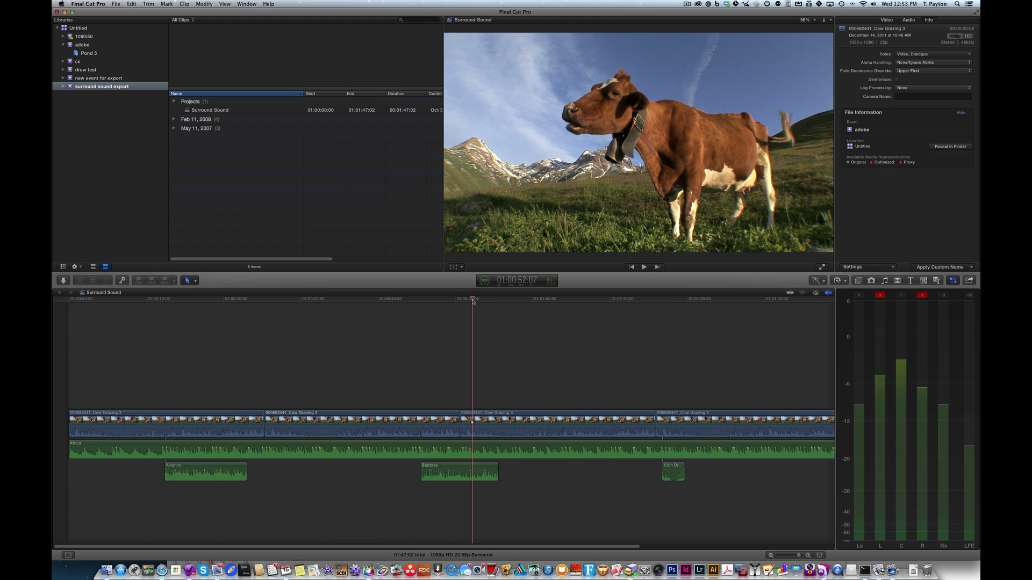
pyautogui.press('super+minus')
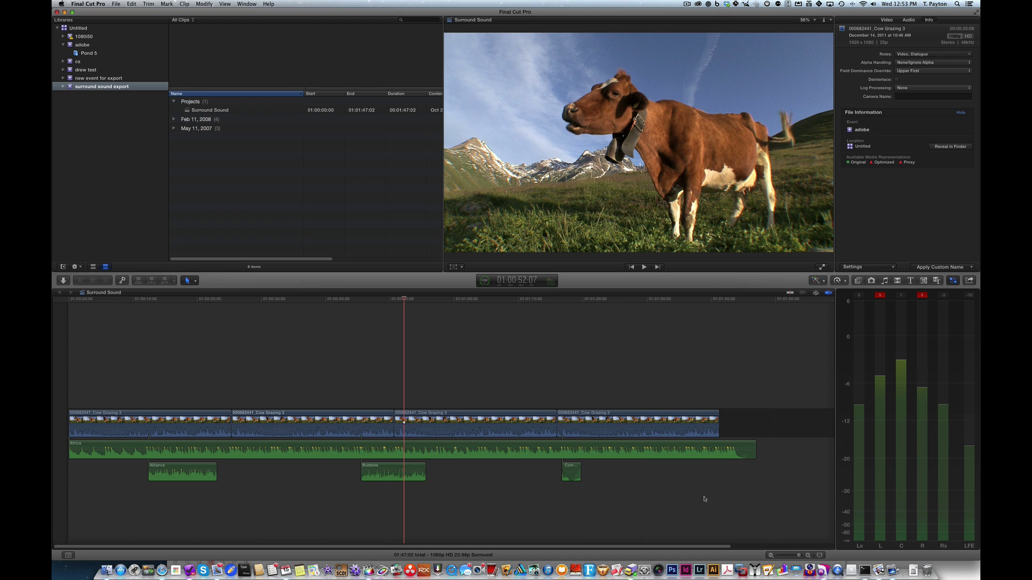
pyautogui.moveTo(732, 499); pyautogui.dragTo(311, 391)
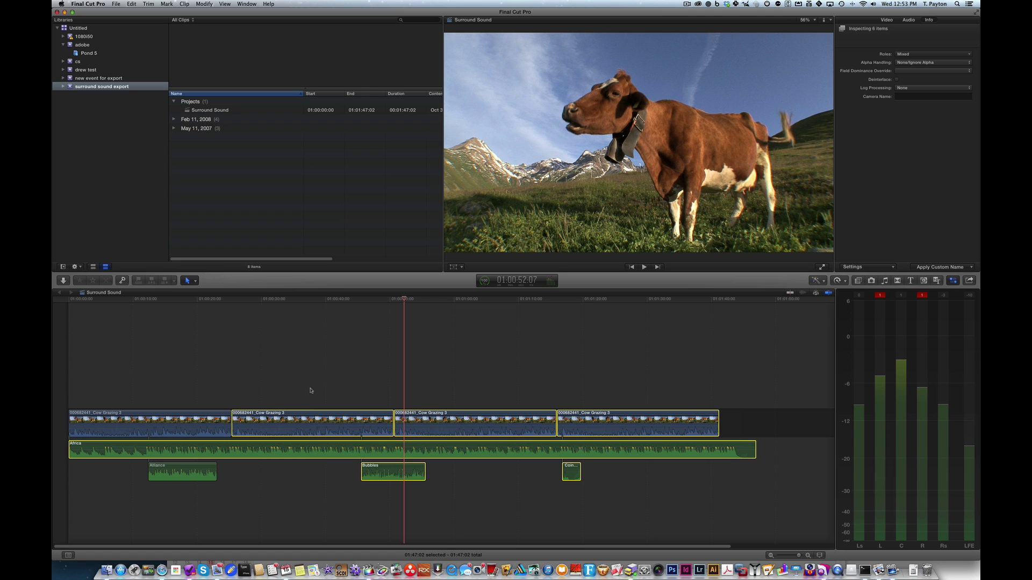
pyautogui.click(322, 388)
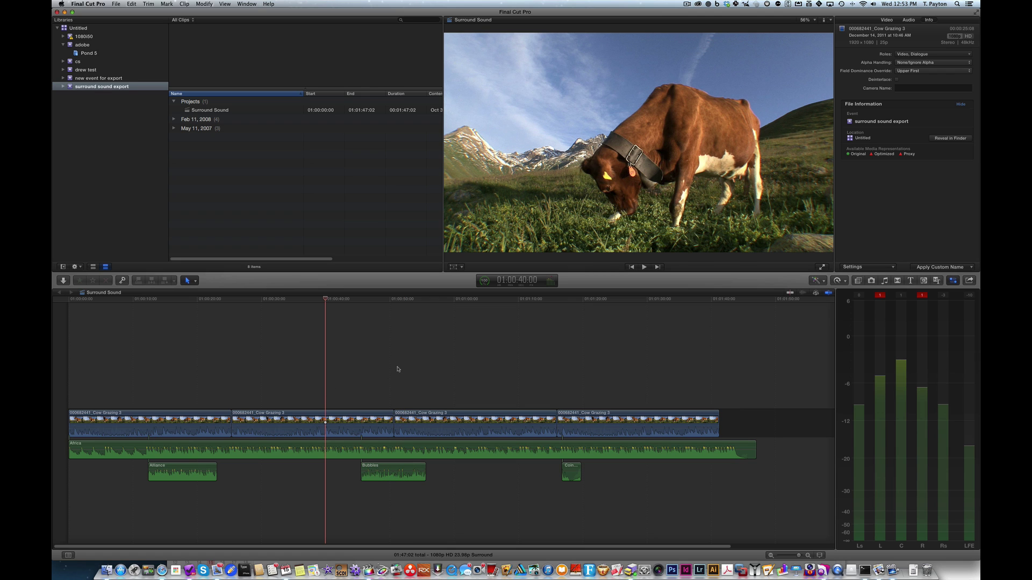
pyautogui.click(370, 300)
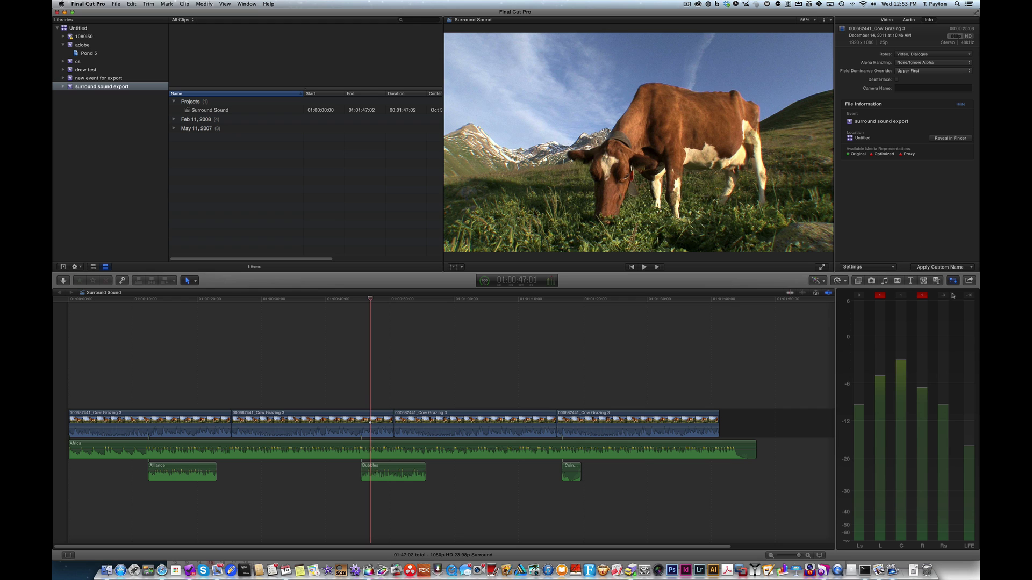
# Step: Export the project as an Audio Only master file in WAVE format, saved as Surround Sound on the Desktop
pyautogui.click(970, 281)
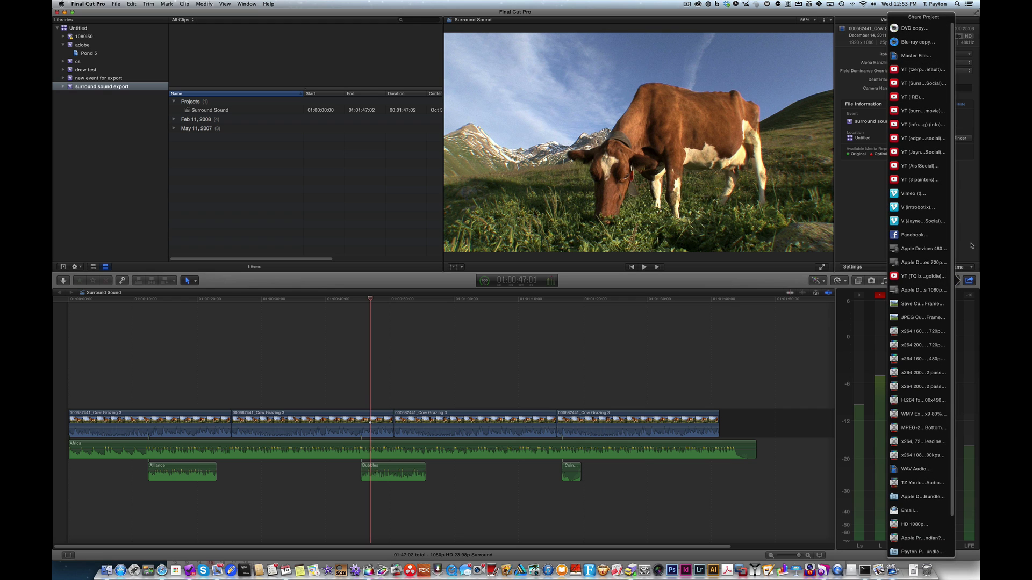
pyautogui.click(929, 56)
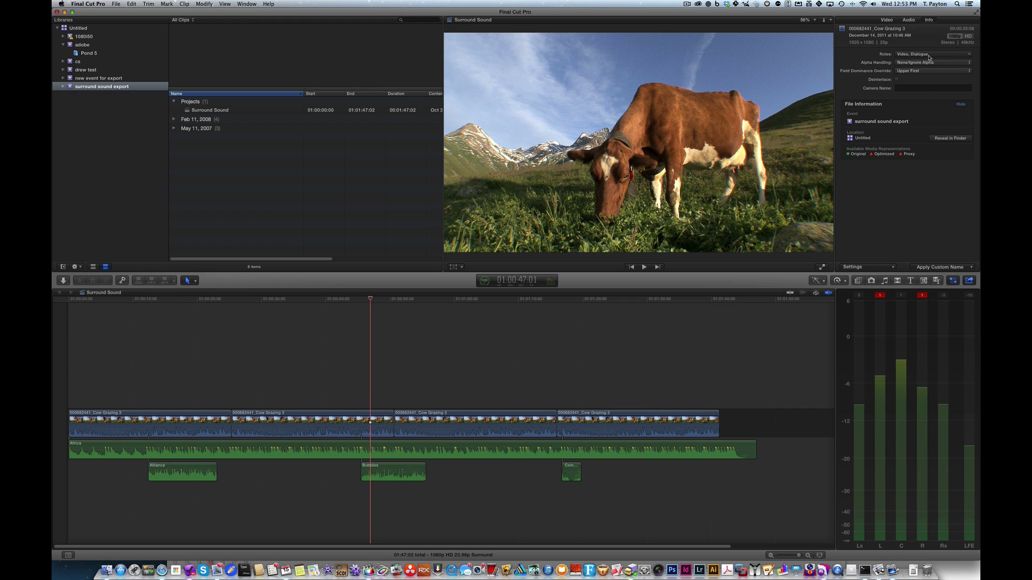
pyautogui.click(594, 126)
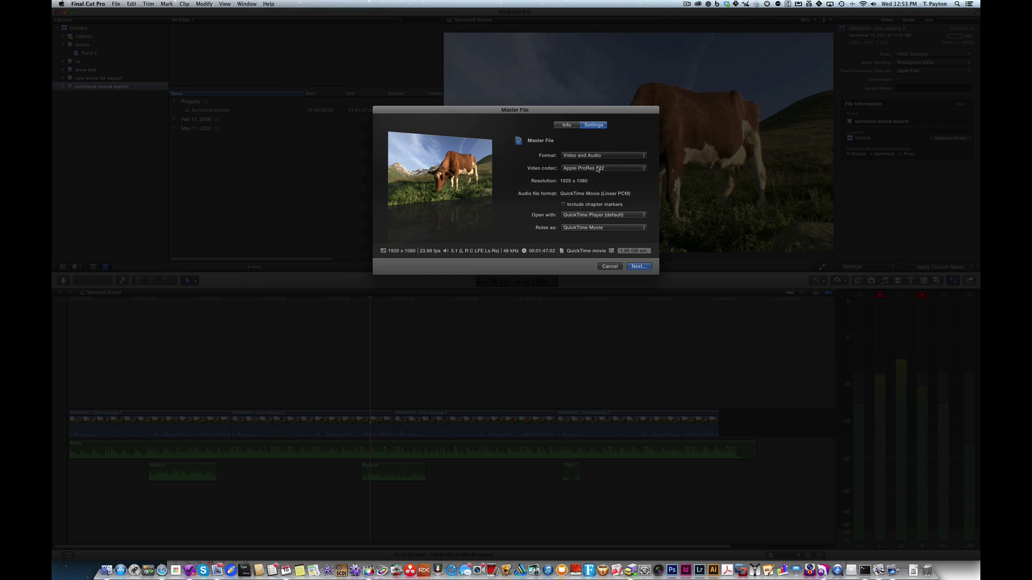
pyautogui.click(597, 155)
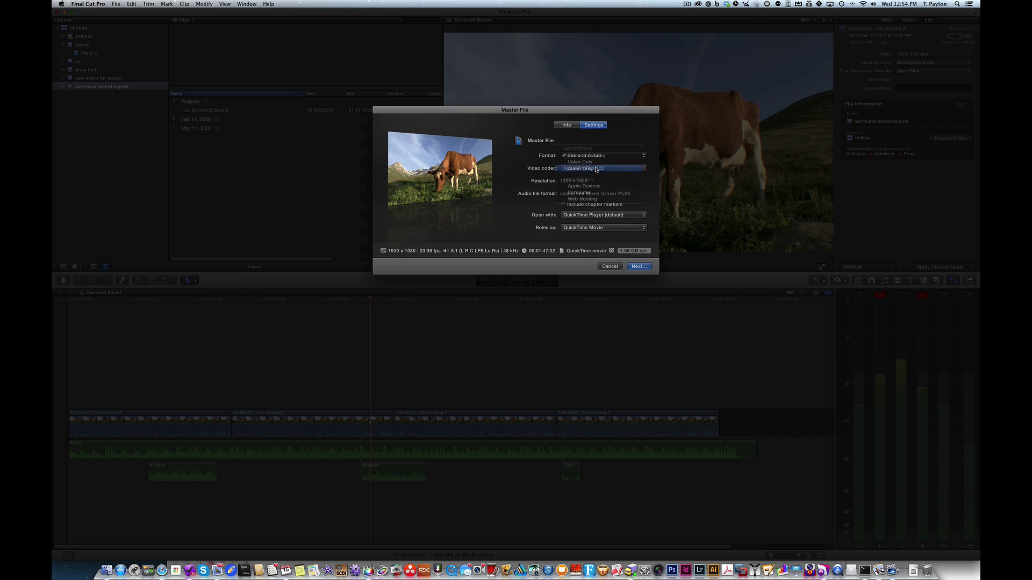
pyautogui.click(596, 168)
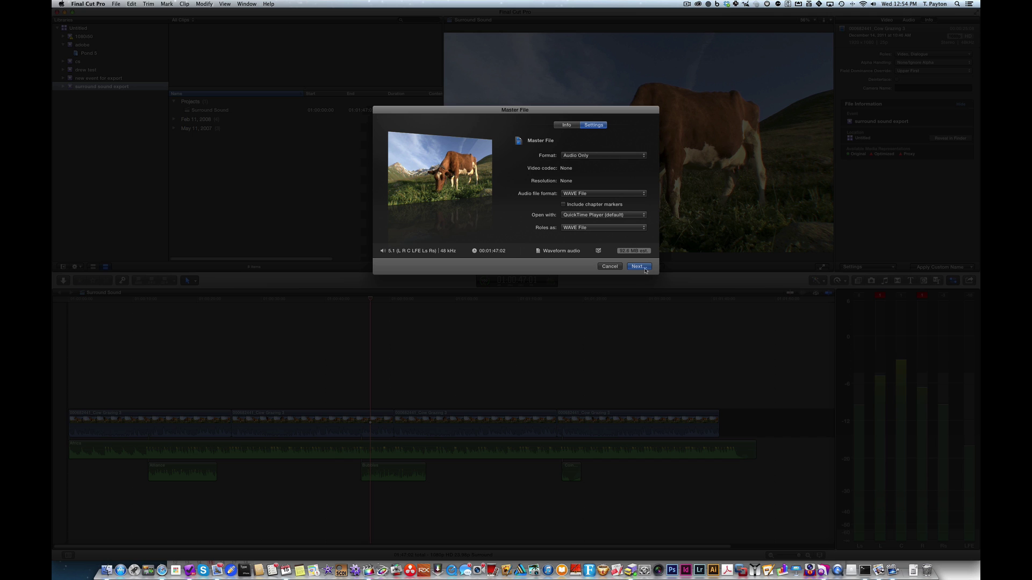
pyautogui.click(639, 266)
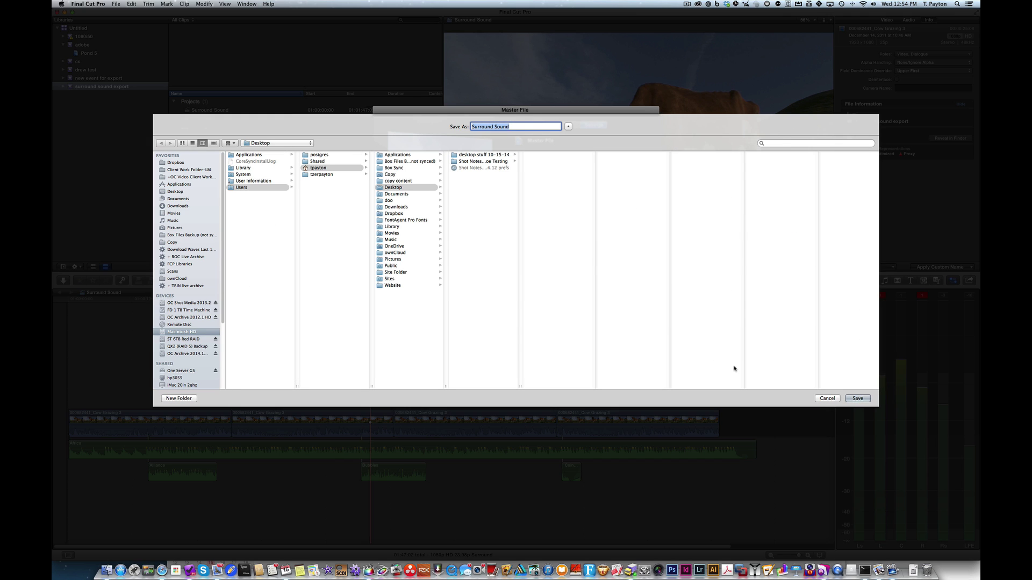
pyautogui.click(857, 398)
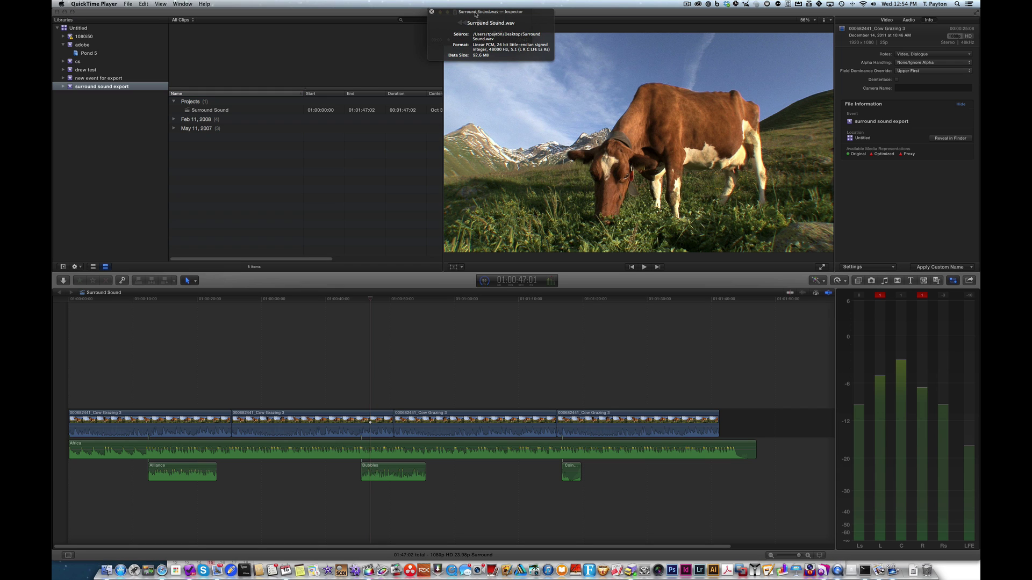
# Step: Check the audio format of the exported Surround Sound.wav in QuickTime Player and switch to the Desktop folder in Finder
pyautogui.press('super+i')
pyautogui.click(949, 28)
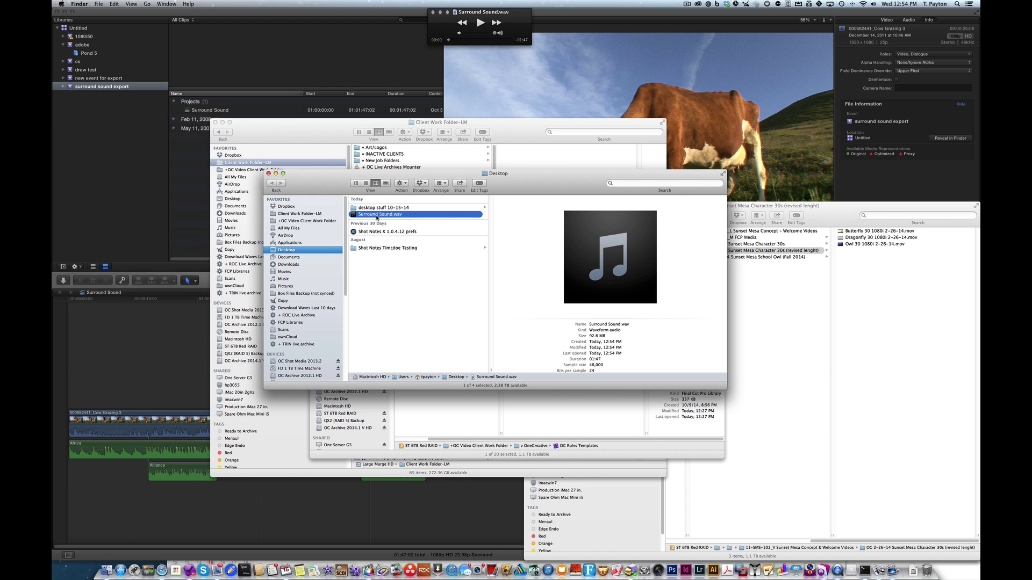
# Step: Add Surround Sound.wav to the timeline below the existing audio clips and align it with the start of the project
pyautogui.moveTo(373, 217); pyautogui.dragTo(115, 487)
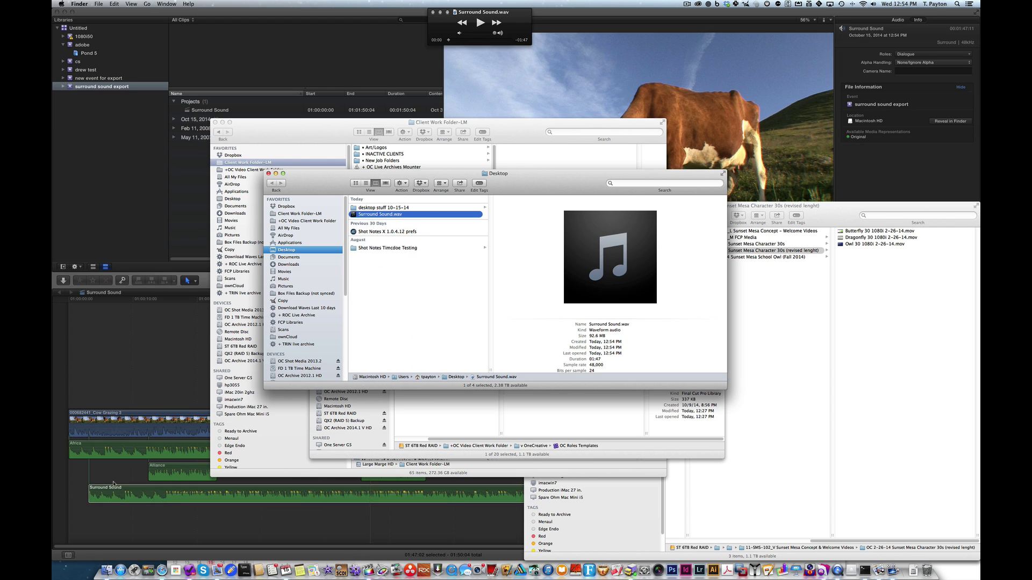
pyautogui.click(243, 490)
pyautogui.moveTo(243, 491); pyautogui.dragTo(223, 490)
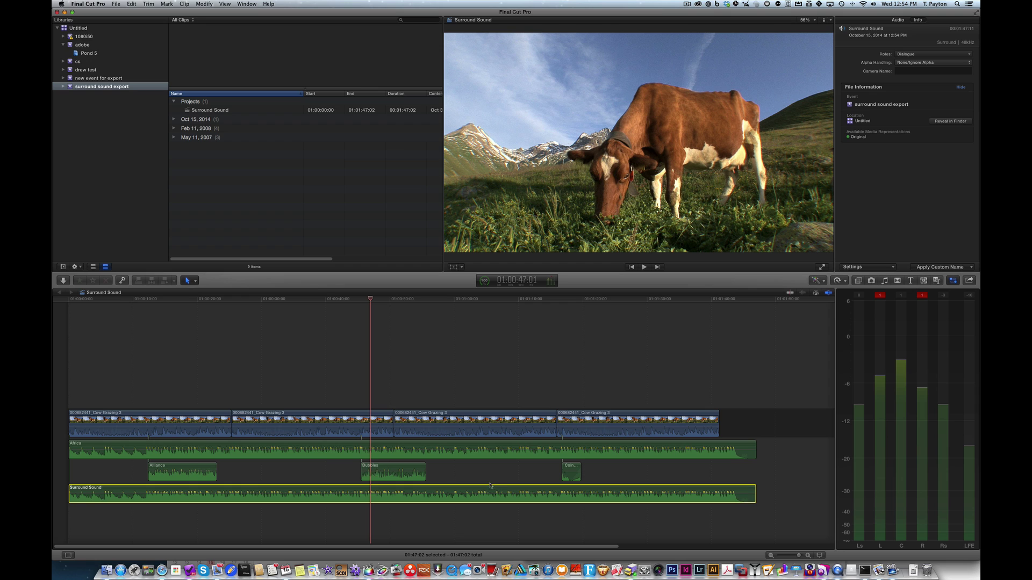
# Step: Examine the channel configuration options of the imported Surround Sound audio clip
pyautogui.click(897, 19)
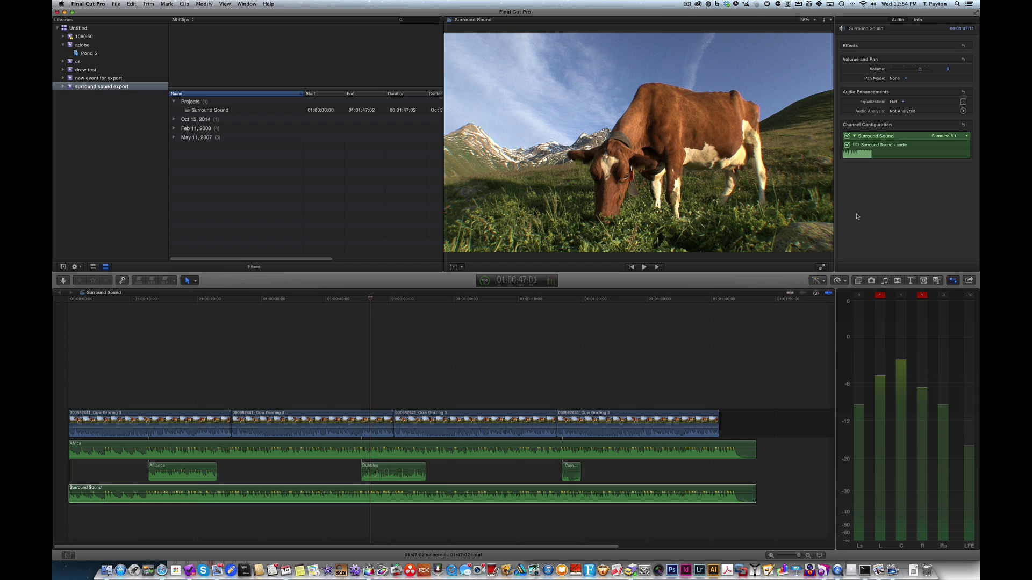
pyautogui.click(950, 138)
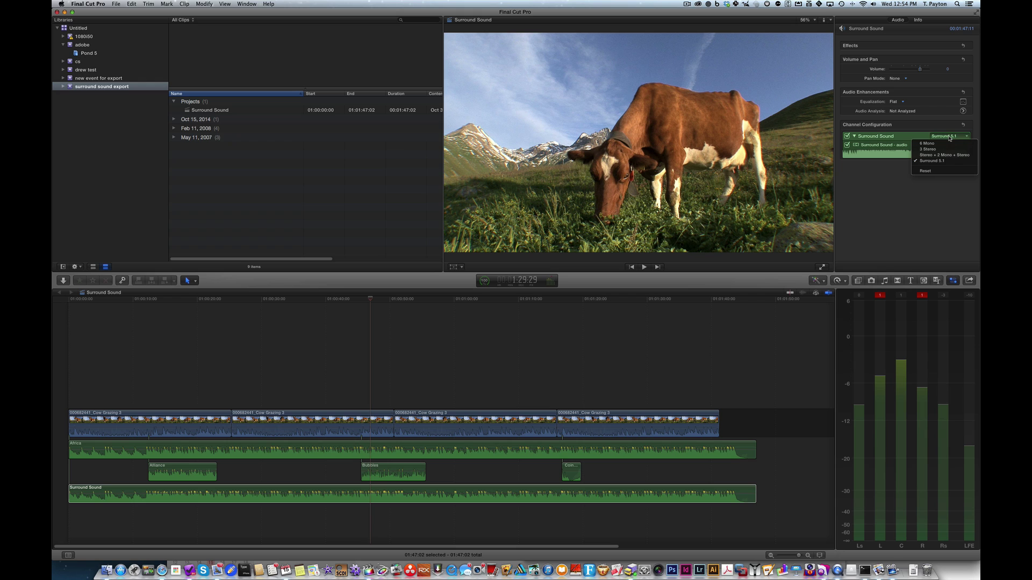
pyautogui.click(885, 208)
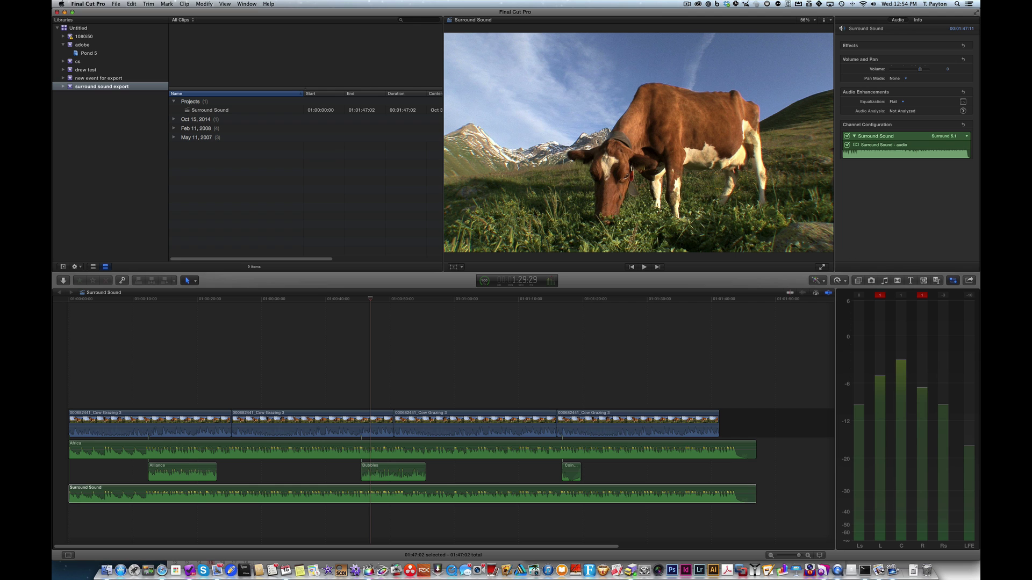
pyautogui.moveTo(979, 95)
pyautogui.mouseDown()
pyautogui.moveTo(576, 83)
pyautogui.moveTo(980, 84)
pyautogui.mouseUp()
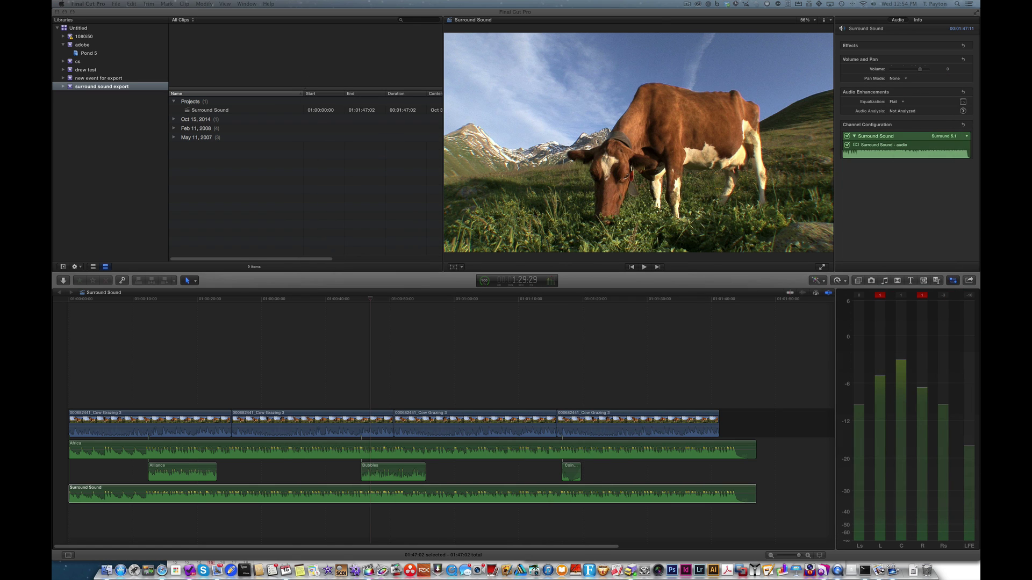
pyautogui.click(592, 325)
pyautogui.click(588, 323)
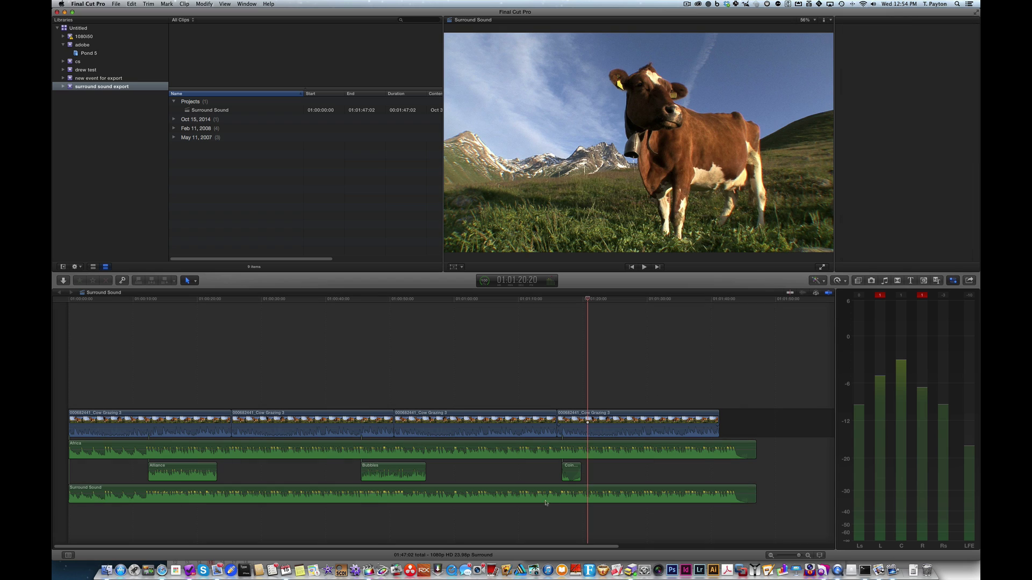
# Step: Set the Surround Sound clip's channel configuration to 6 Mono and expand its audio components in the timeline
pyautogui.click(530, 489)
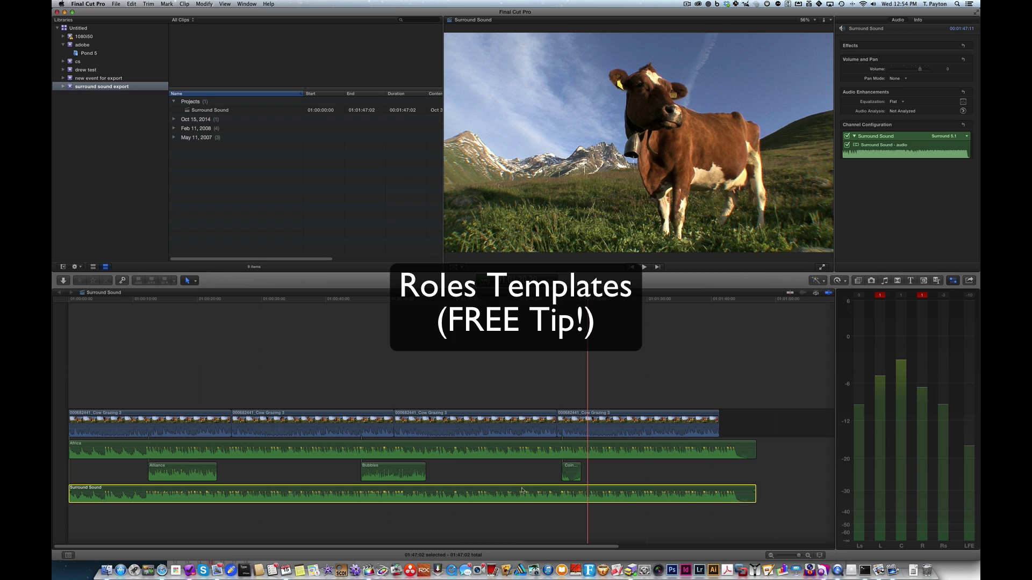
pyautogui.click(944, 136)
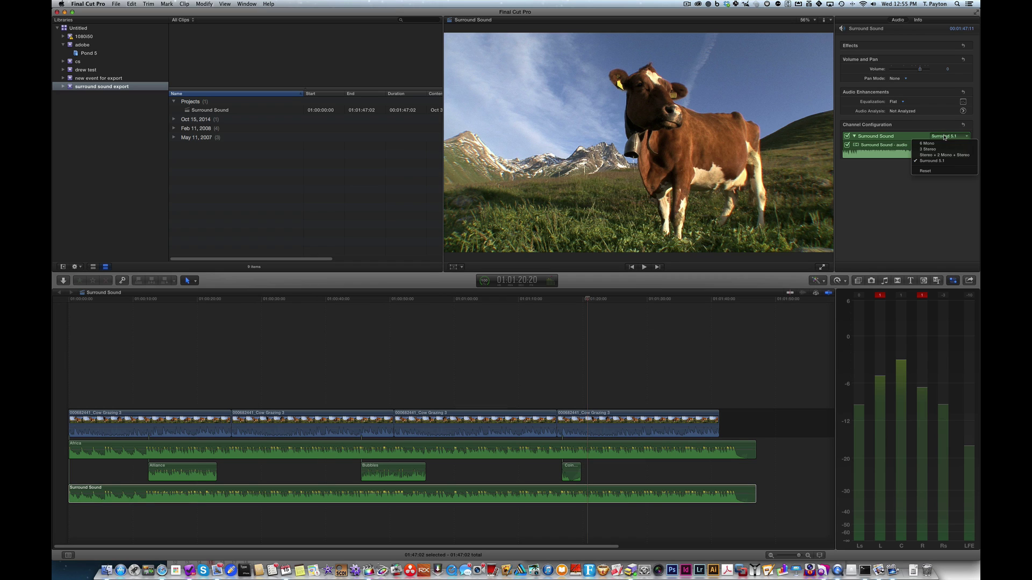
pyautogui.click(928, 144)
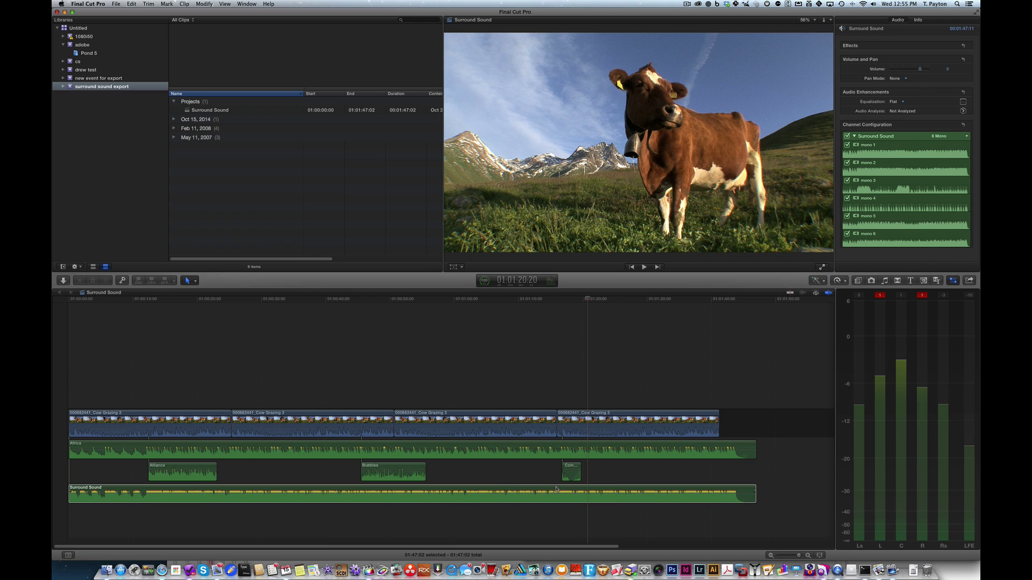
pyautogui.rightClick(554, 488)
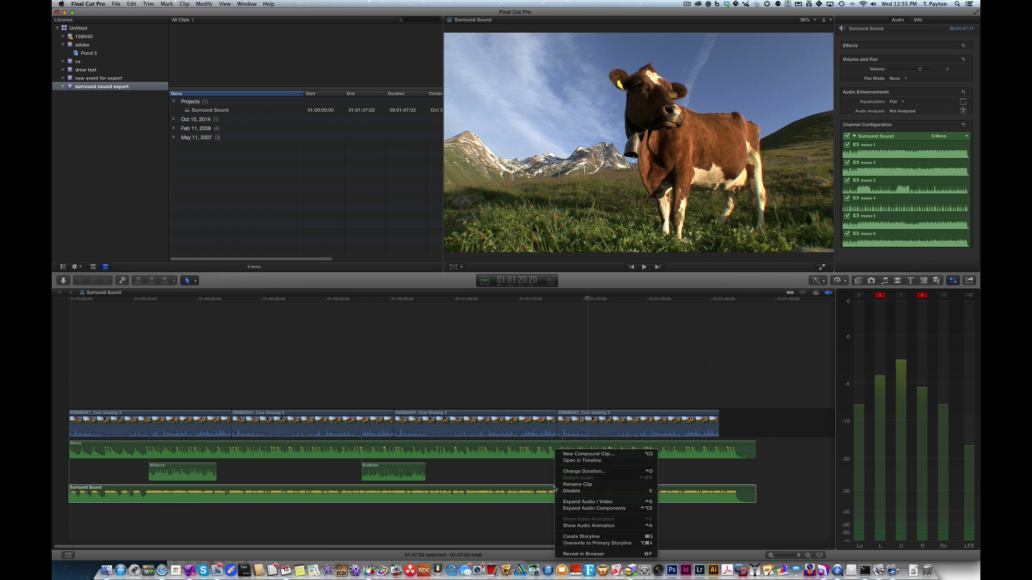
pyautogui.click(589, 509)
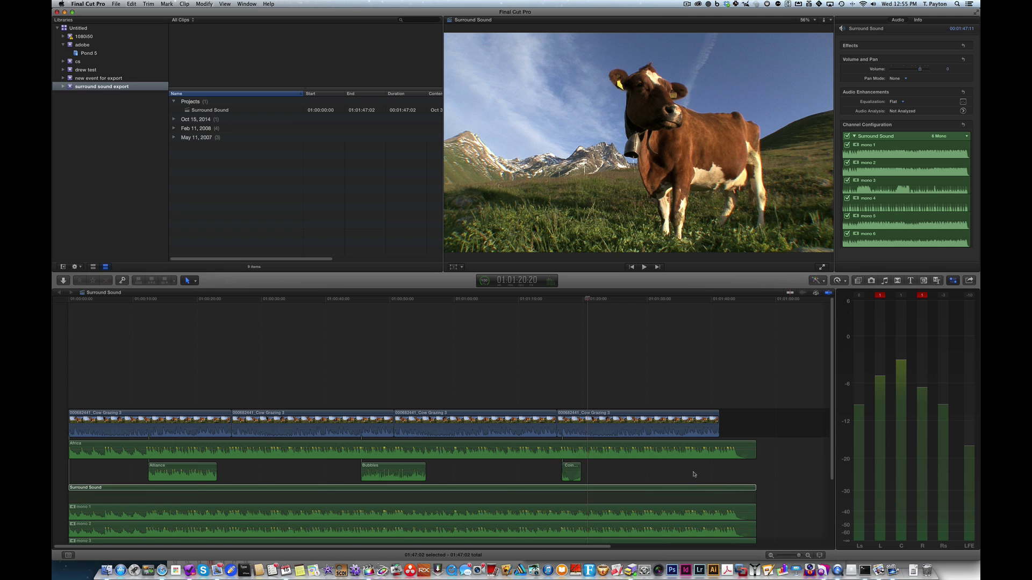
pyautogui.scroll(-3, 696, 475)
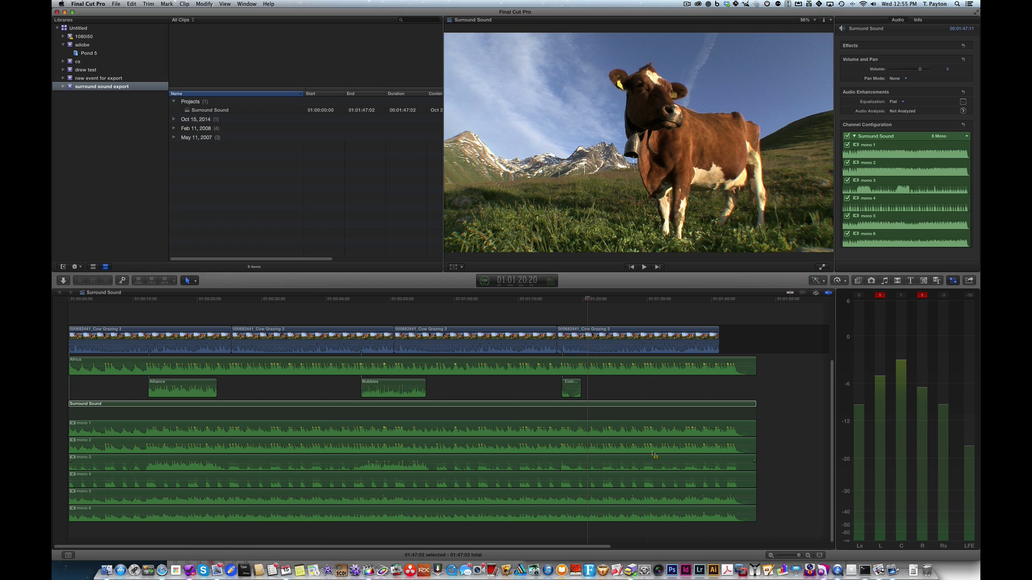
# Step: Switch to Finder, locate the OC Roles Templates library in the v OneCreative folder, and return to Final Cut Pro
pyautogui.click(107, 571)
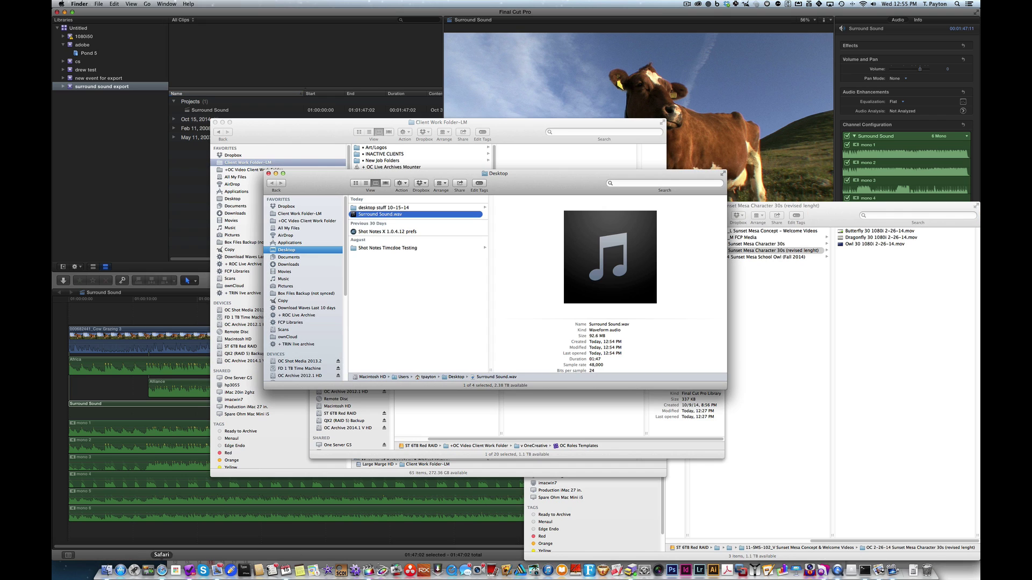
pyautogui.moveTo(533, 178); pyautogui.dragTo(592, 321)
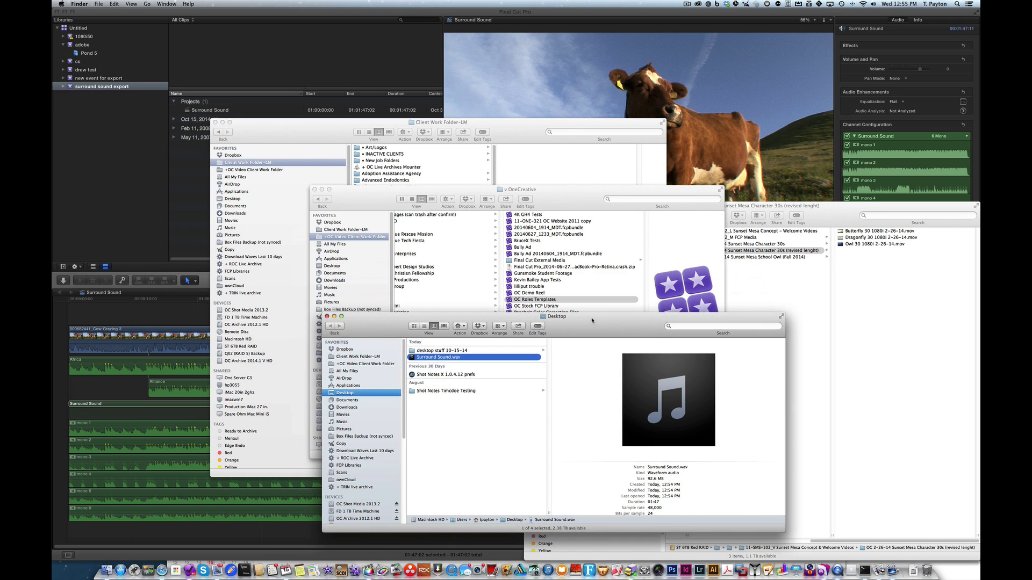
pyautogui.press('super+w')
pyautogui.press('super+w')
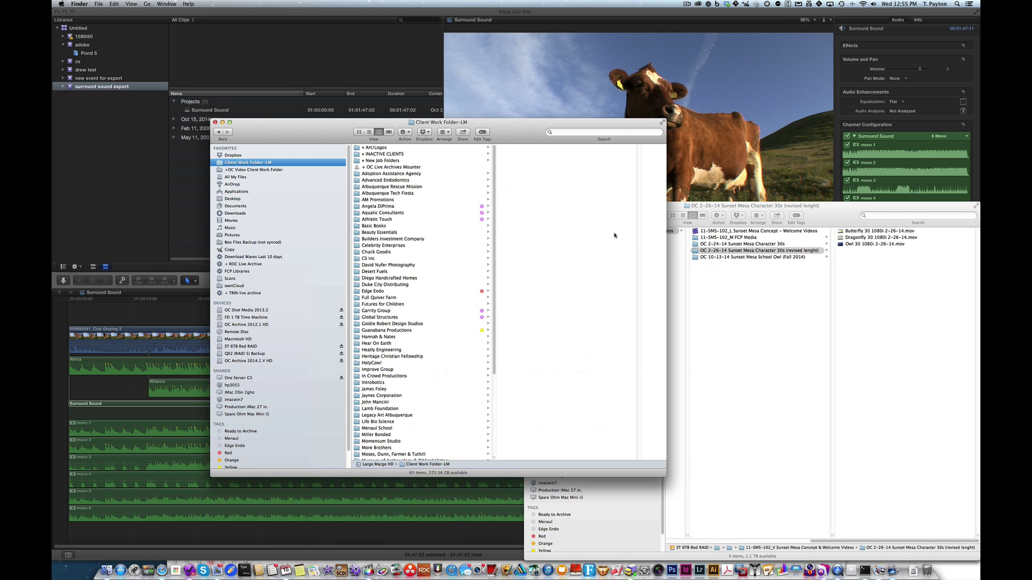
pyautogui.click(255, 169)
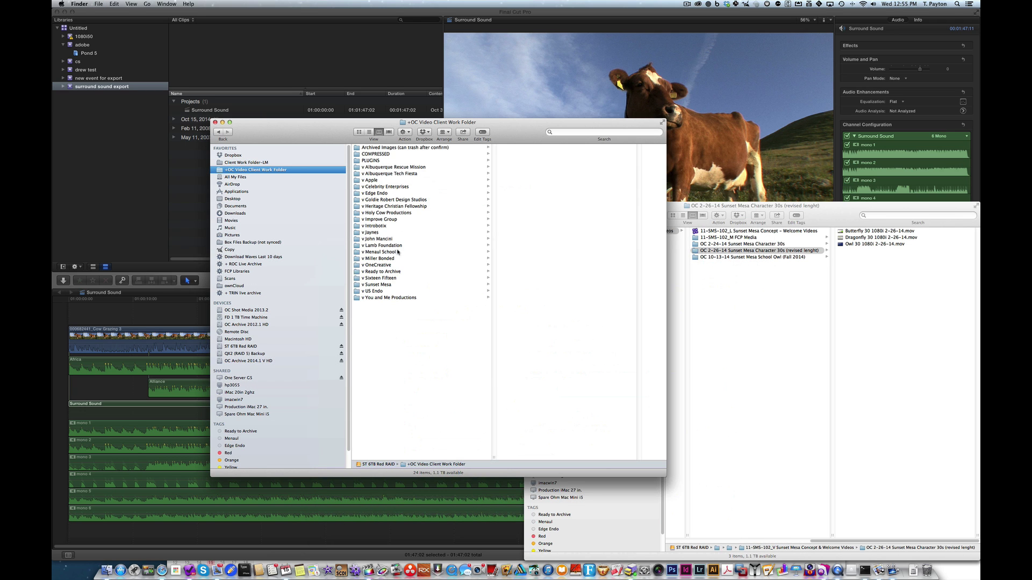
pyautogui.click(390, 265)
pyautogui.click(538, 232)
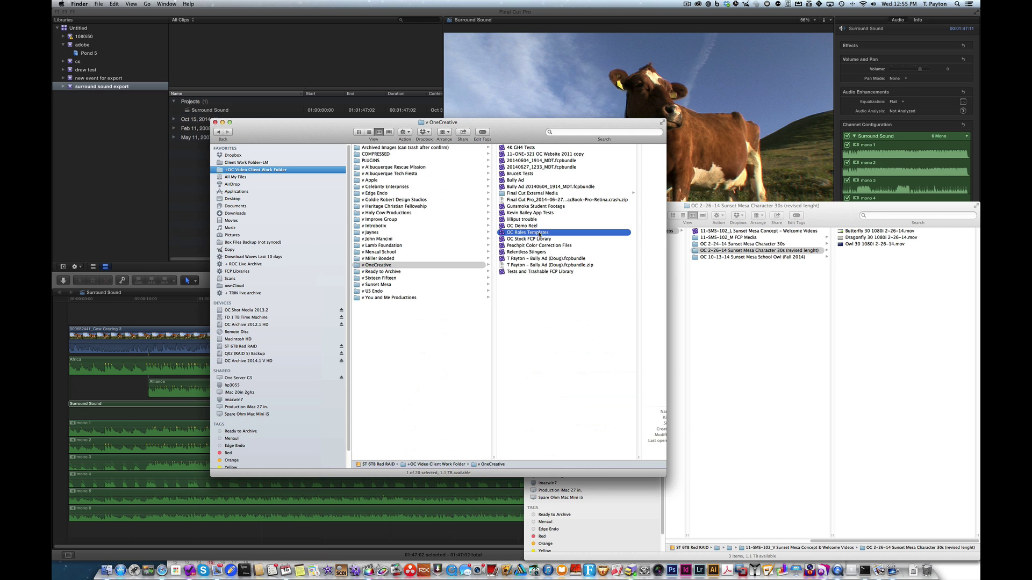
pyautogui.moveTo(500, 122); pyautogui.dragTo(511, 212)
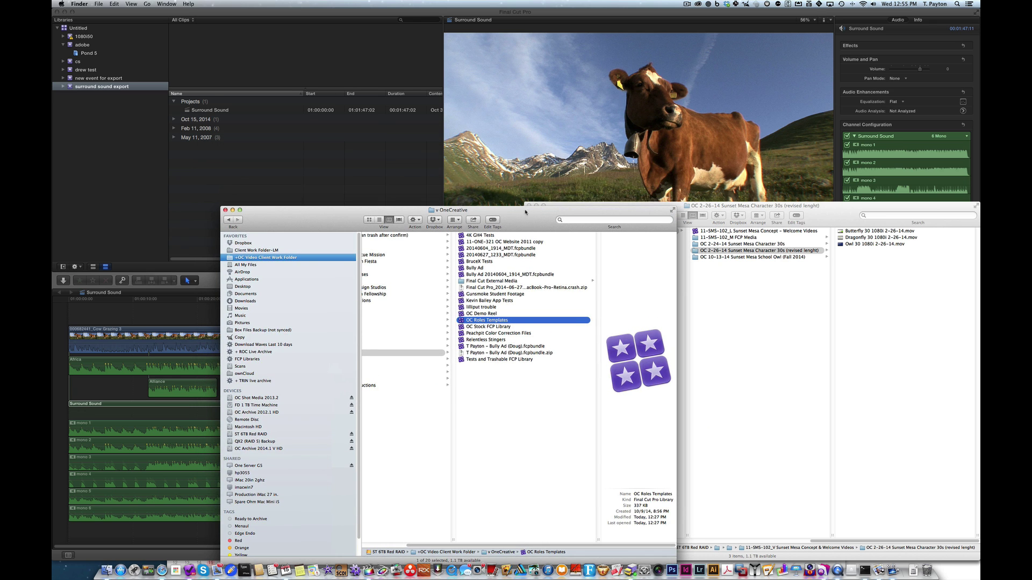
pyautogui.click(329, 162)
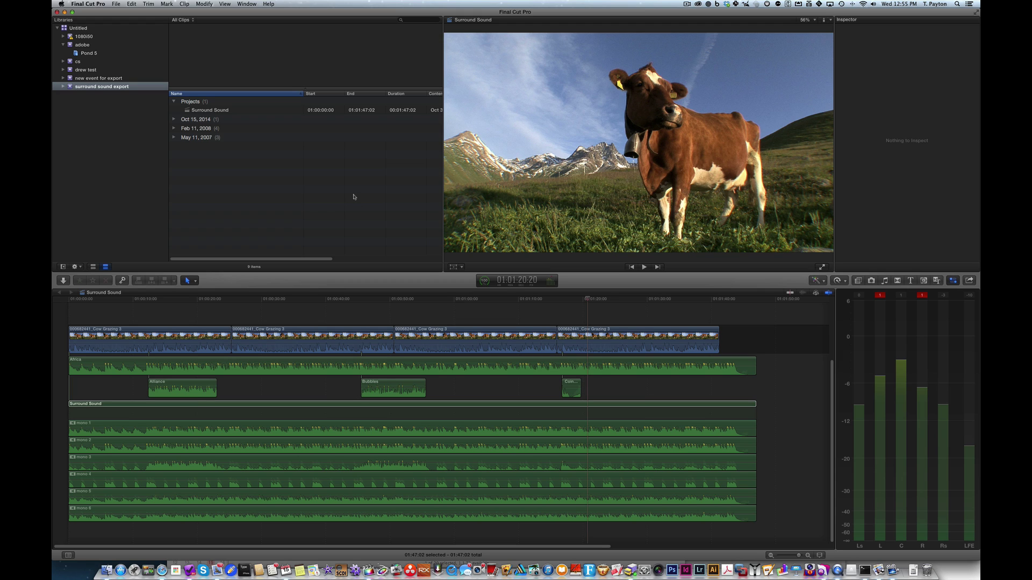
# Step: Create a new audio role named Extras in the Role Editor
pyautogui.click(204, 4)
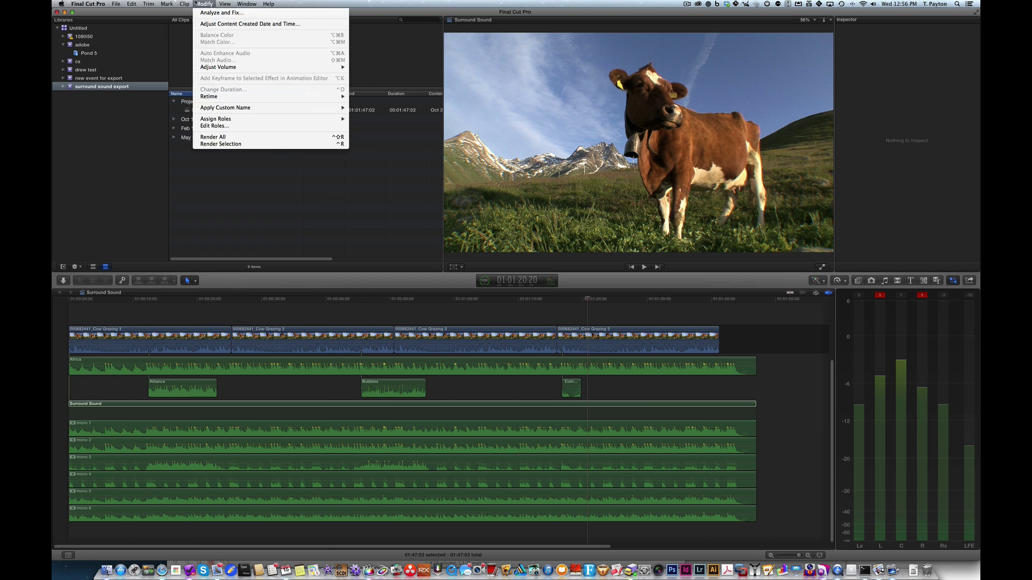
pyautogui.click(226, 126)
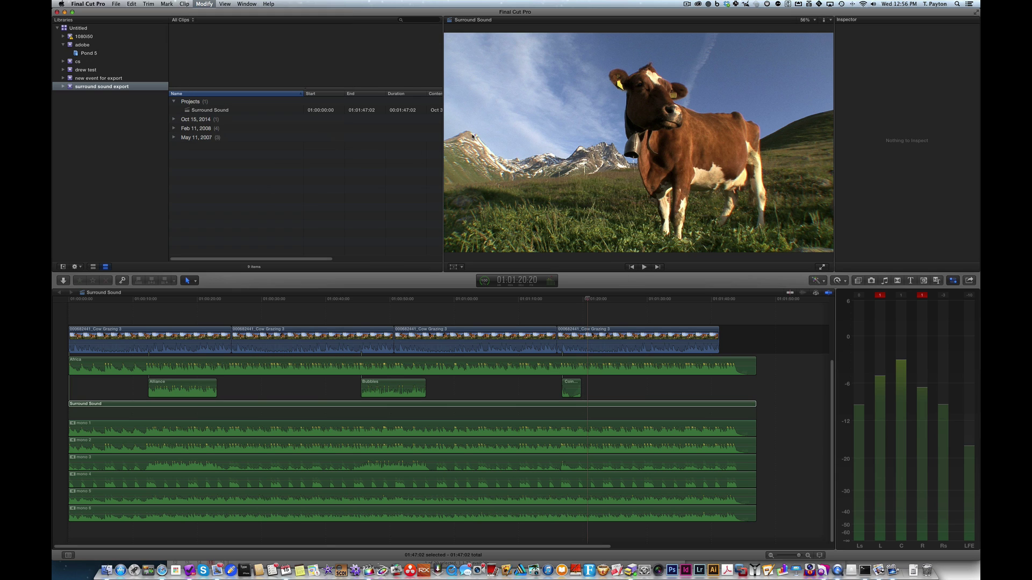
pyautogui.click(376, 222)
pyautogui.click(380, 236)
pyautogui.click(379, 244)
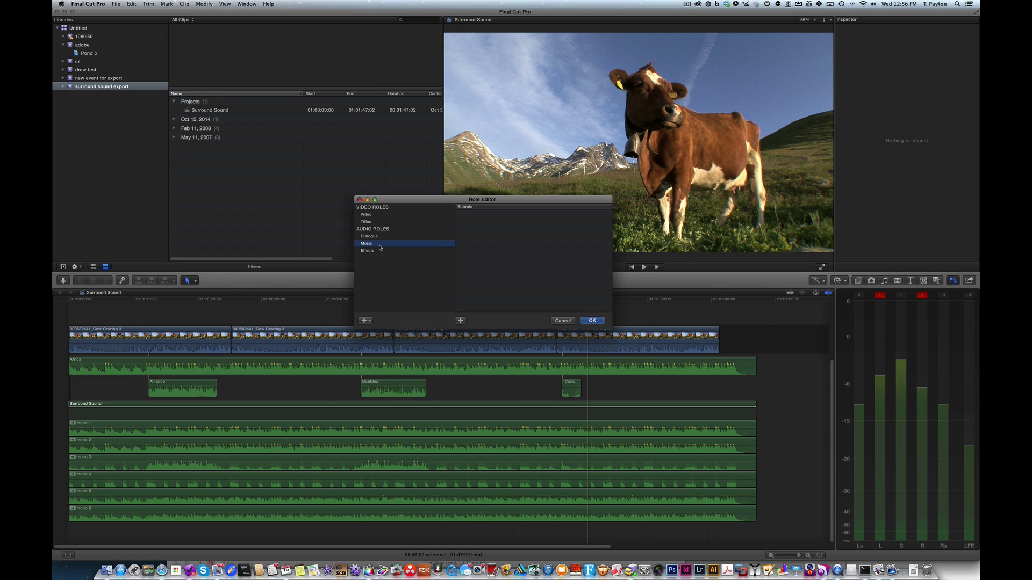
pyautogui.click(379, 251)
pyautogui.click(370, 321)
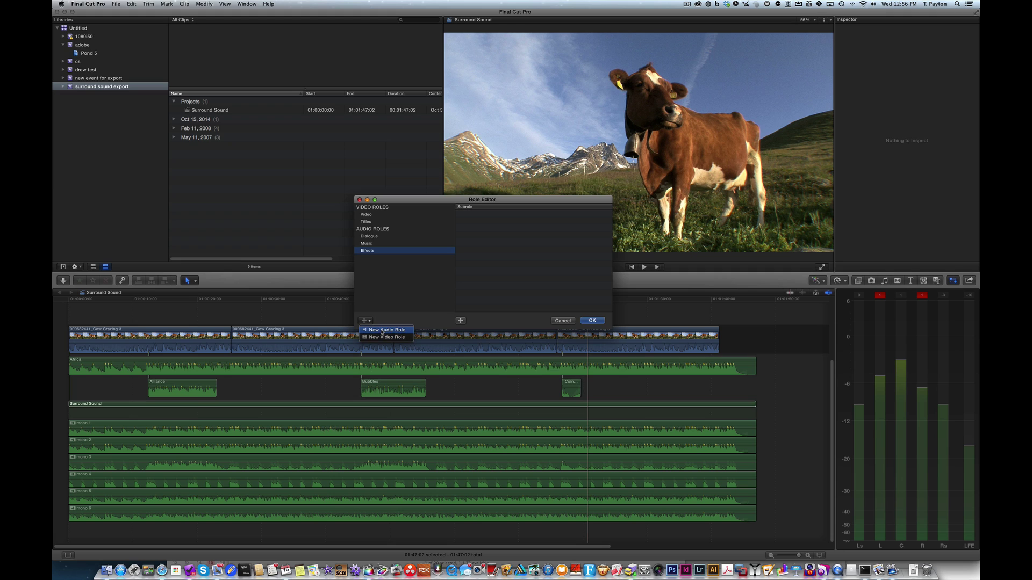
pyautogui.click(381, 330)
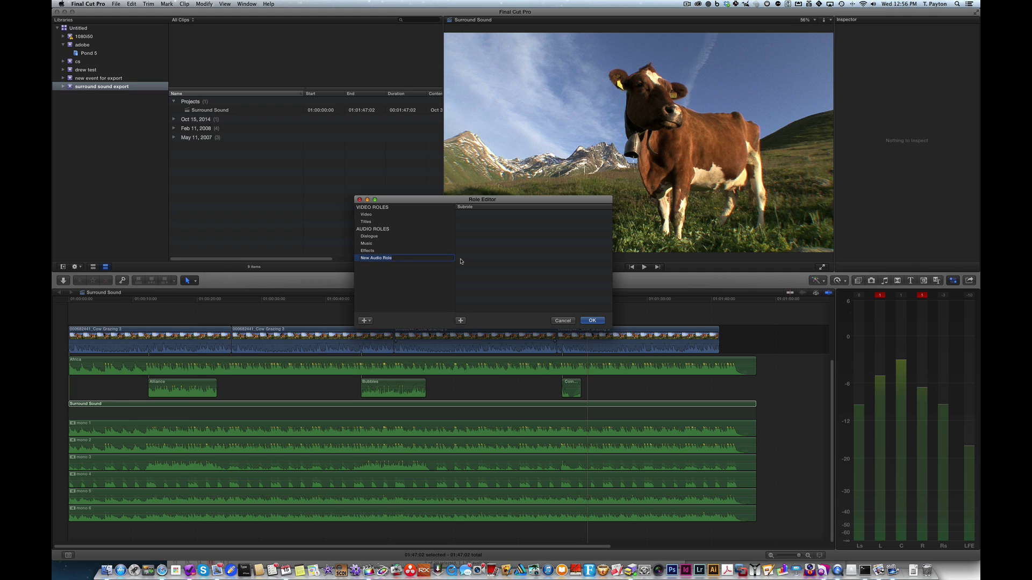
pyautogui.write('Extras')
pyautogui.press('Return')
pyautogui.moveTo(521, 206); pyautogui.dragTo(524, 204)
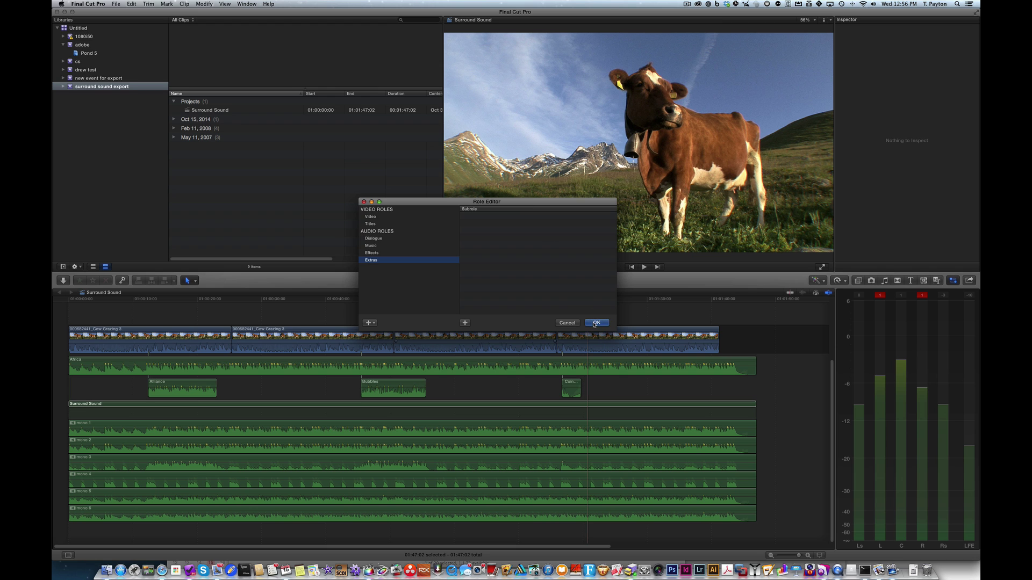
pyautogui.click(595, 323)
# Step: Quit and reopen Final Cut Pro, and check which audio roles the Role Editor lists
pyautogui.click(87, 4)
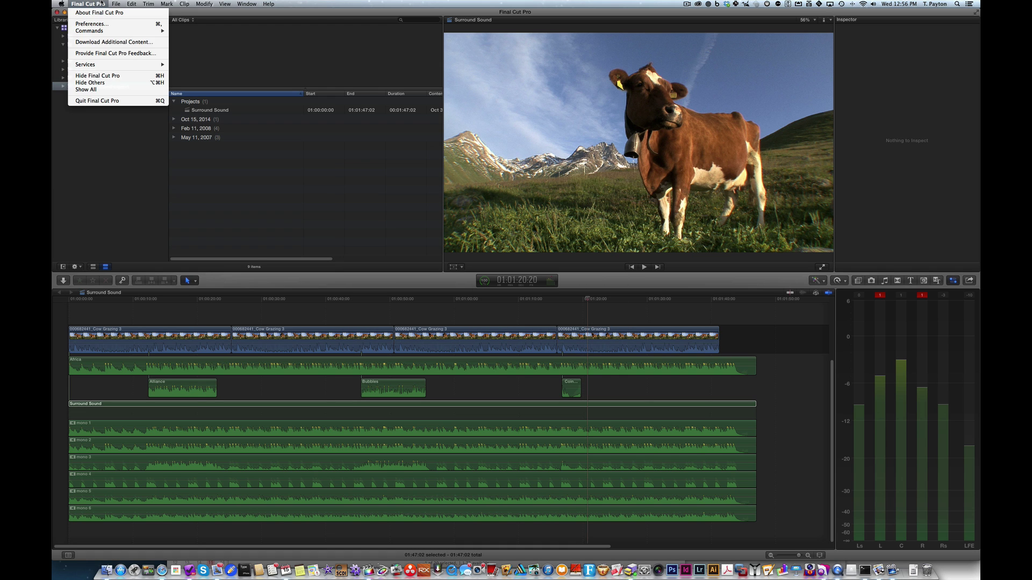
pyautogui.click(115, 103)
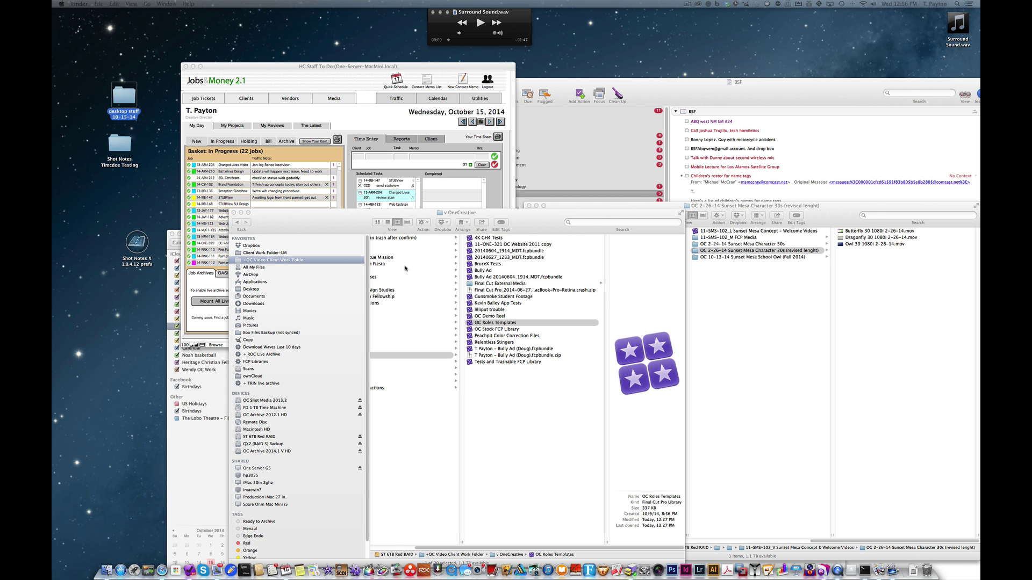
pyautogui.press('super+o')
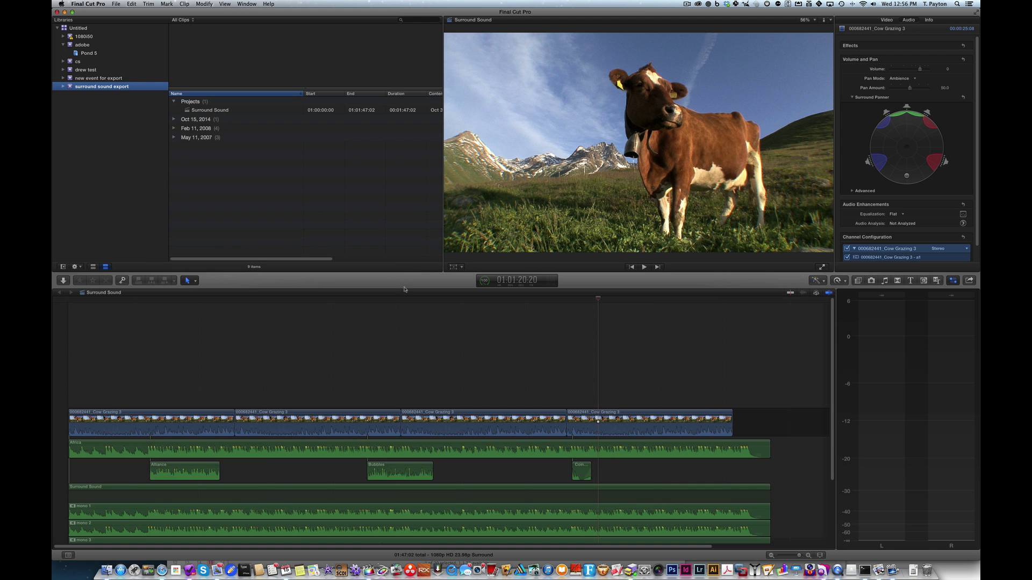
pyautogui.click(203, 4)
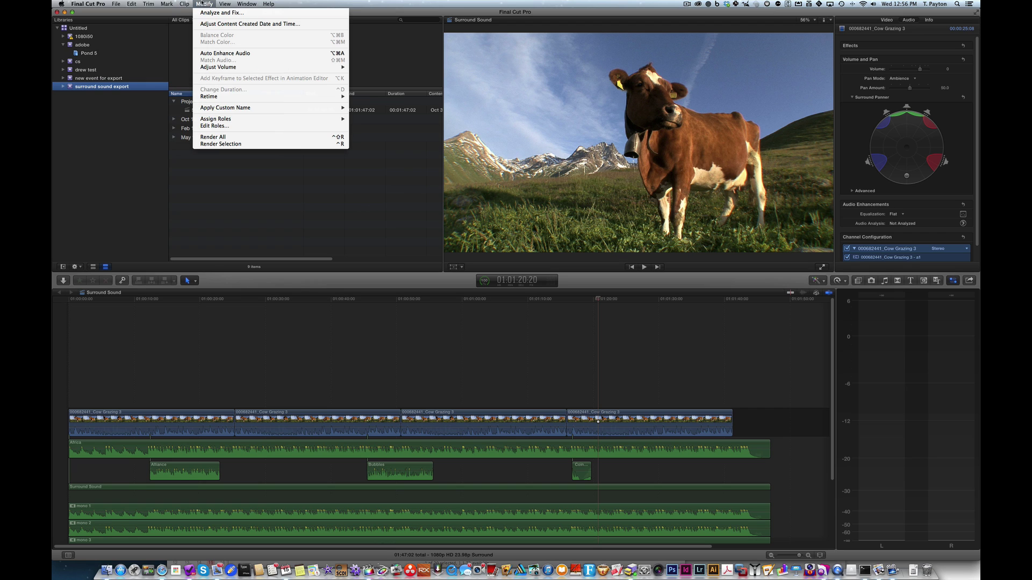
pyautogui.click(215, 126)
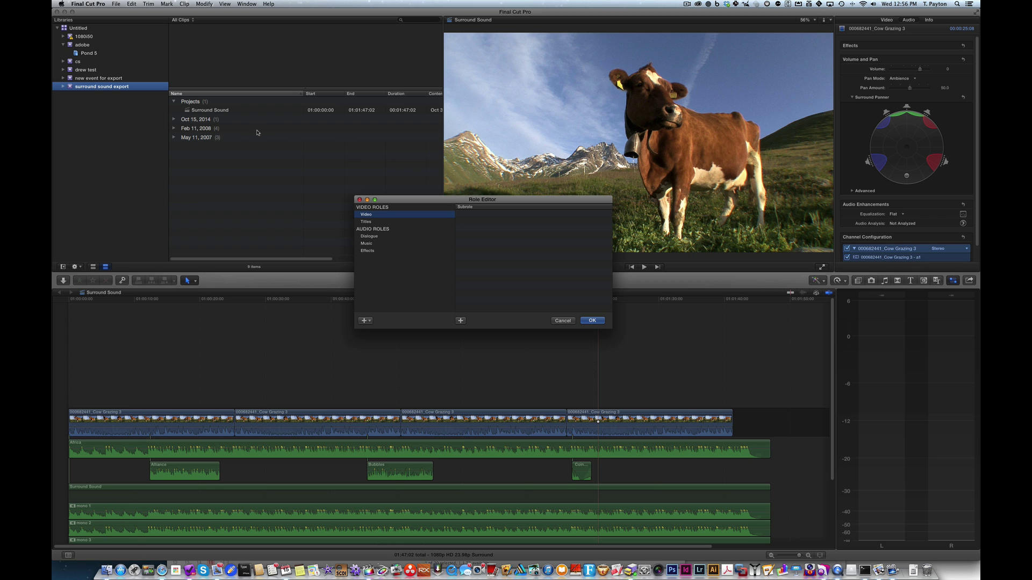
pyautogui.click(591, 321)
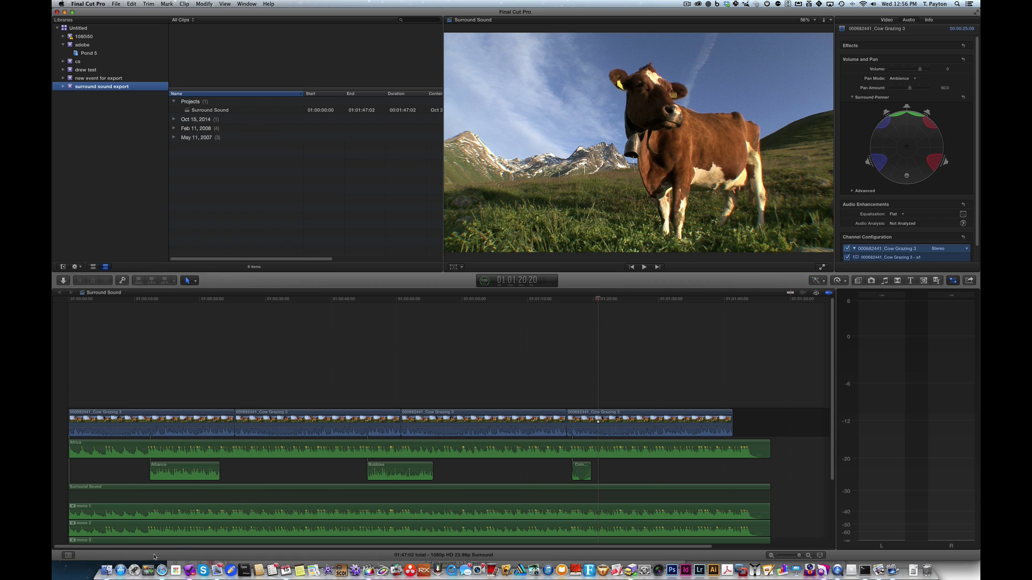
# Step: Open the OC Roles Templates library from Finder and open its 5.1 Surround Sound Roles compound clip in the timeline
pyautogui.click(107, 571)
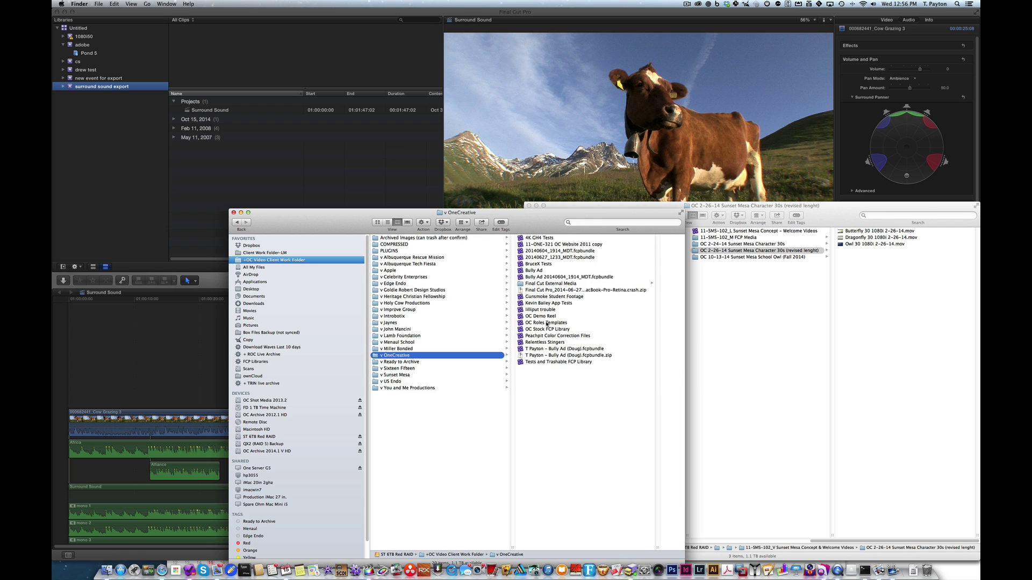
pyautogui.press('super+h')
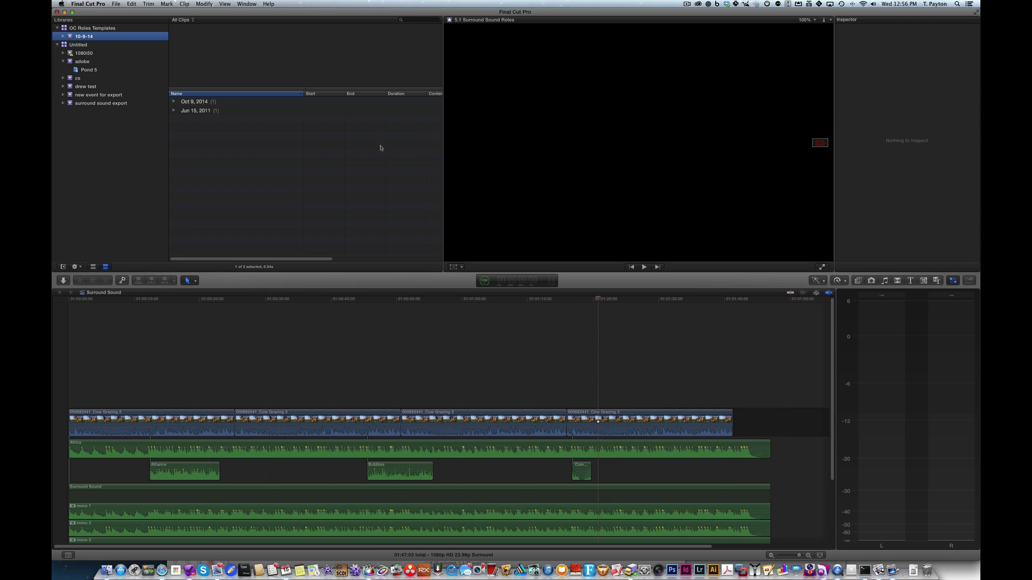
pyautogui.click(240, 115)
pyautogui.click(174, 102)
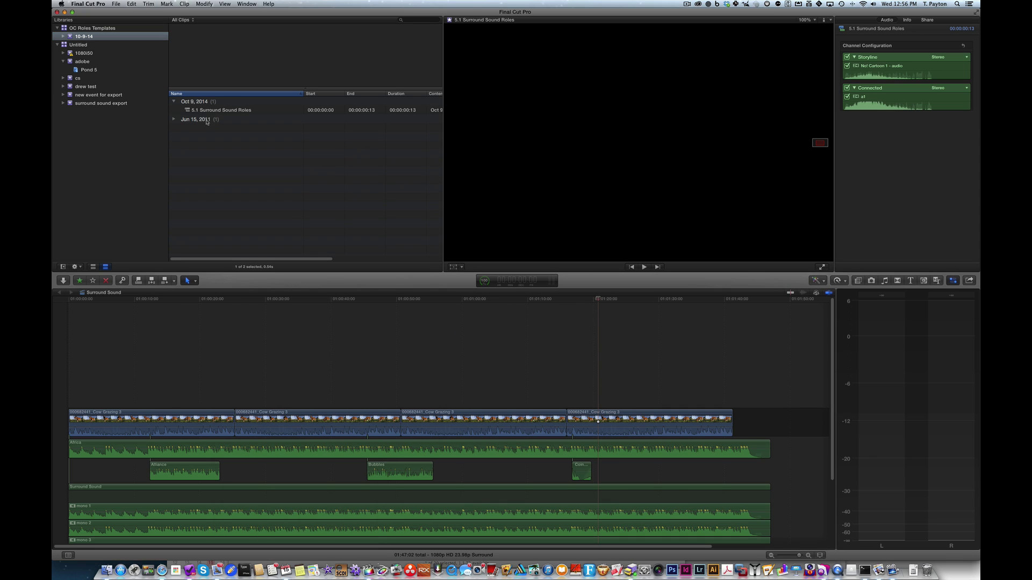
pyautogui.click(216, 111)
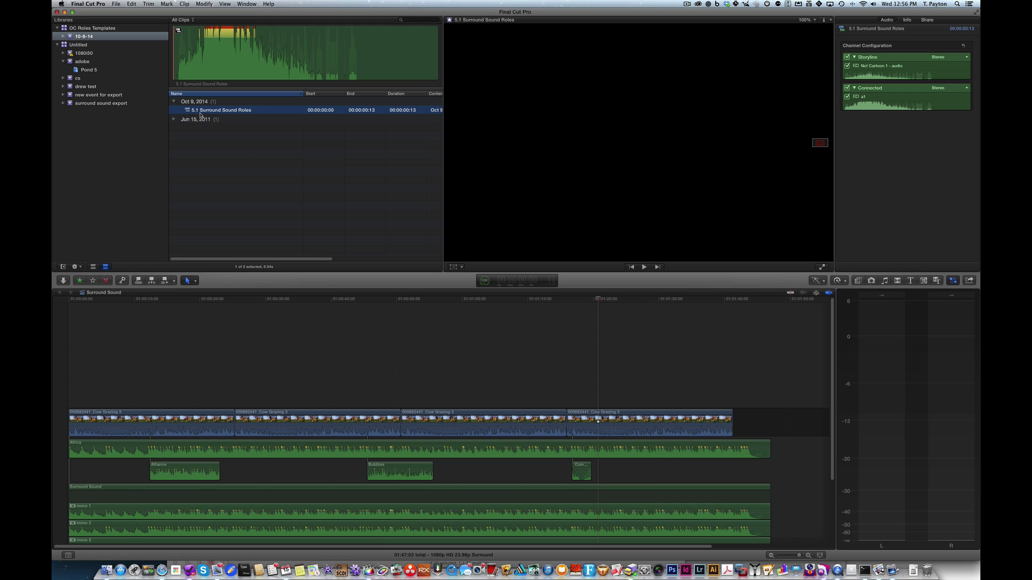
pyautogui.doubleClick(286, 109)
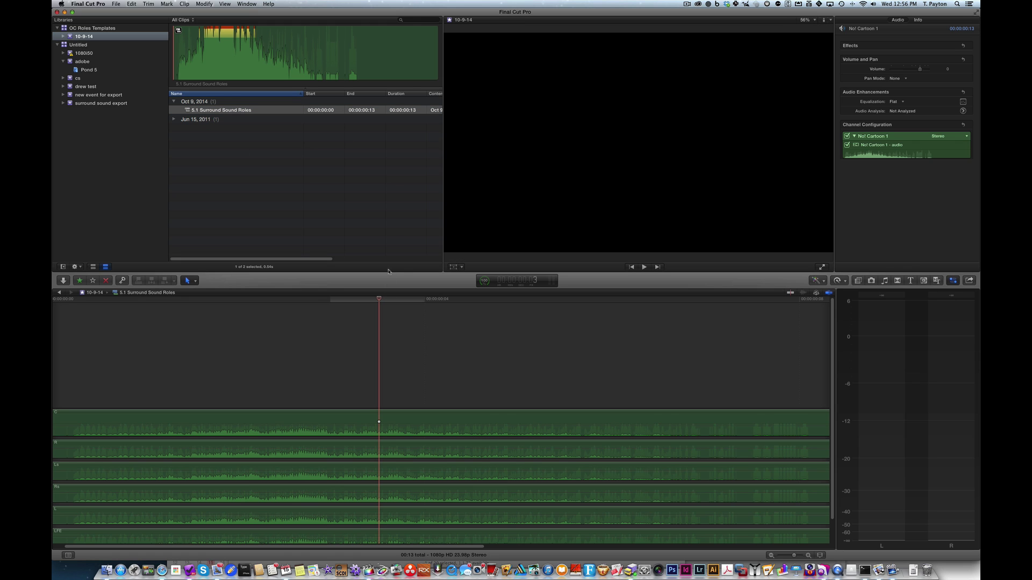
pyautogui.moveTo(388, 271); pyautogui.dragTo(389, 257)
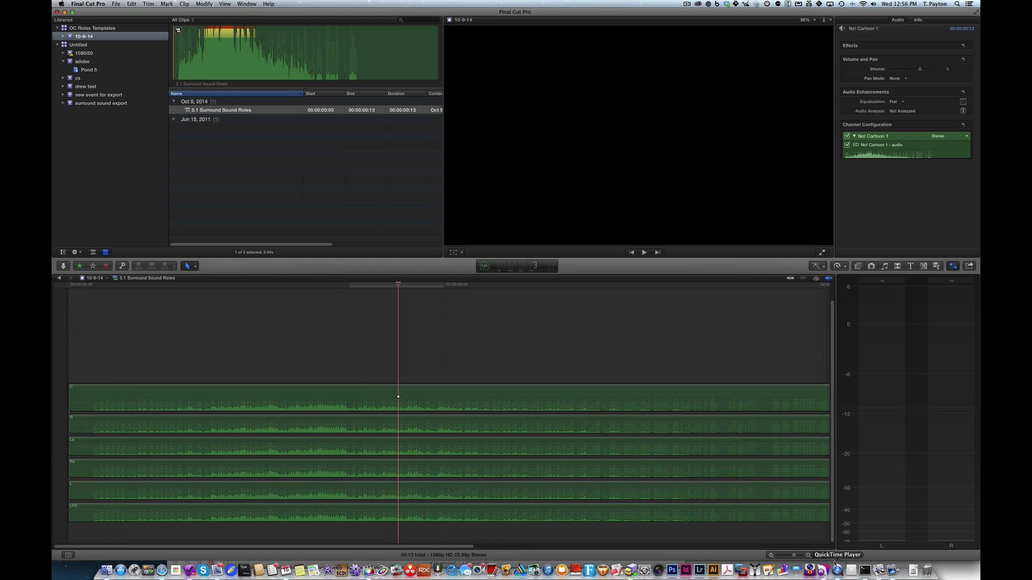
# Step: Label the timeline clips by Clip Roles and list the roles and subroles used in the 5.1 Surround Sound Roles clip
pyautogui.click(819, 555)
pyautogui.click(823, 536)
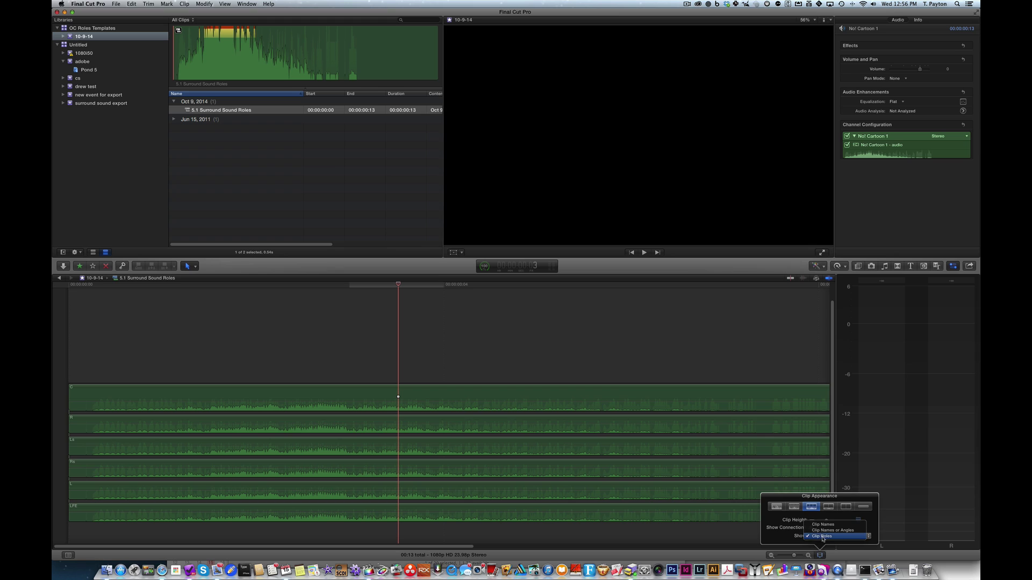
pyautogui.click(823, 537)
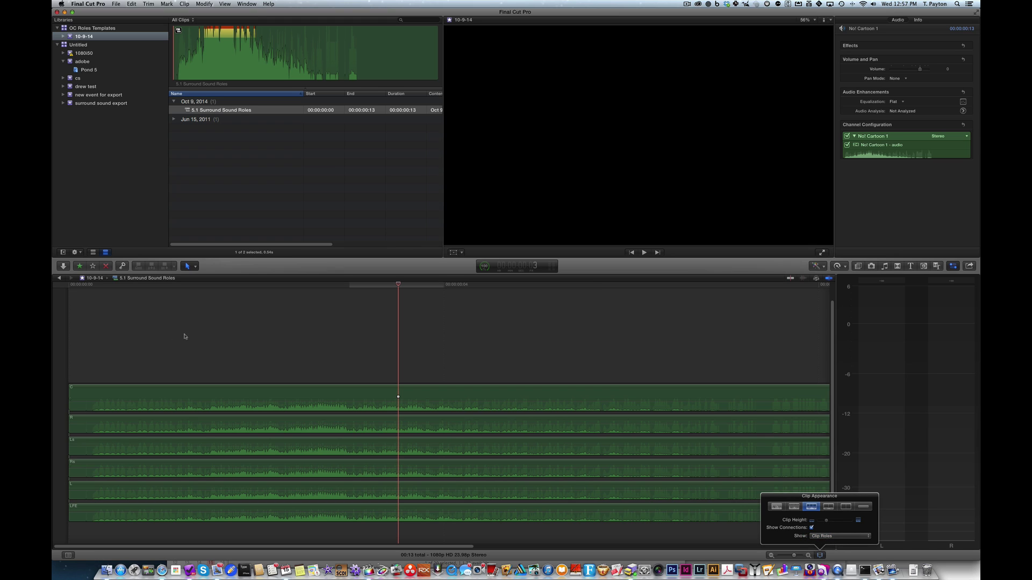
pyautogui.click(124, 288)
pyautogui.click(96, 285)
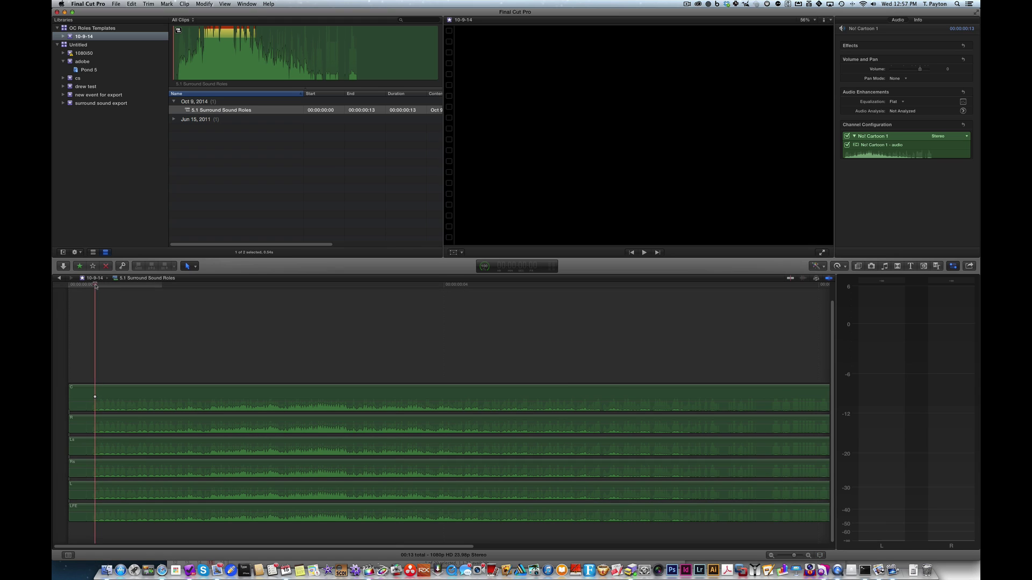
pyautogui.click(70, 555)
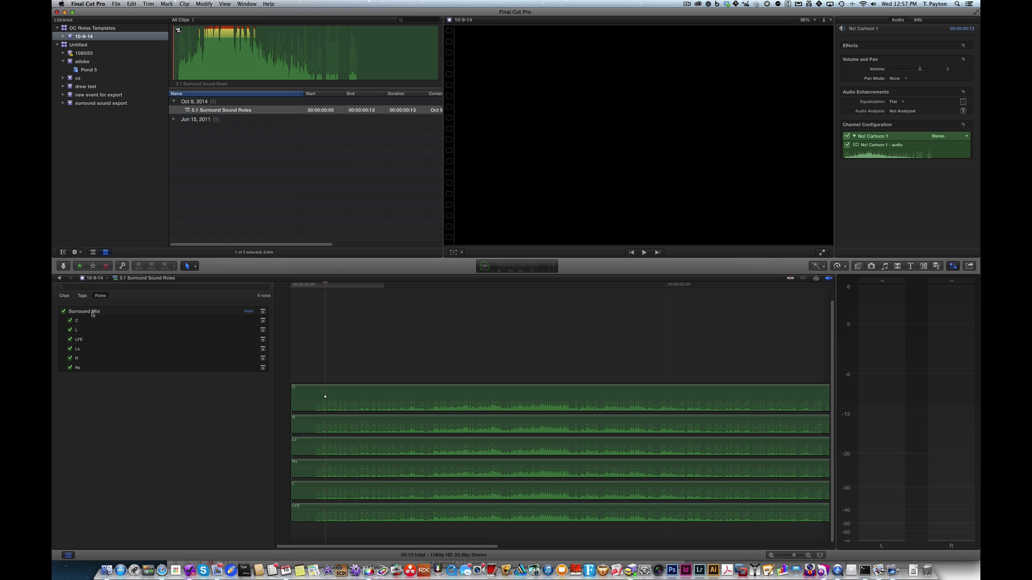
pyautogui.click(464, 393)
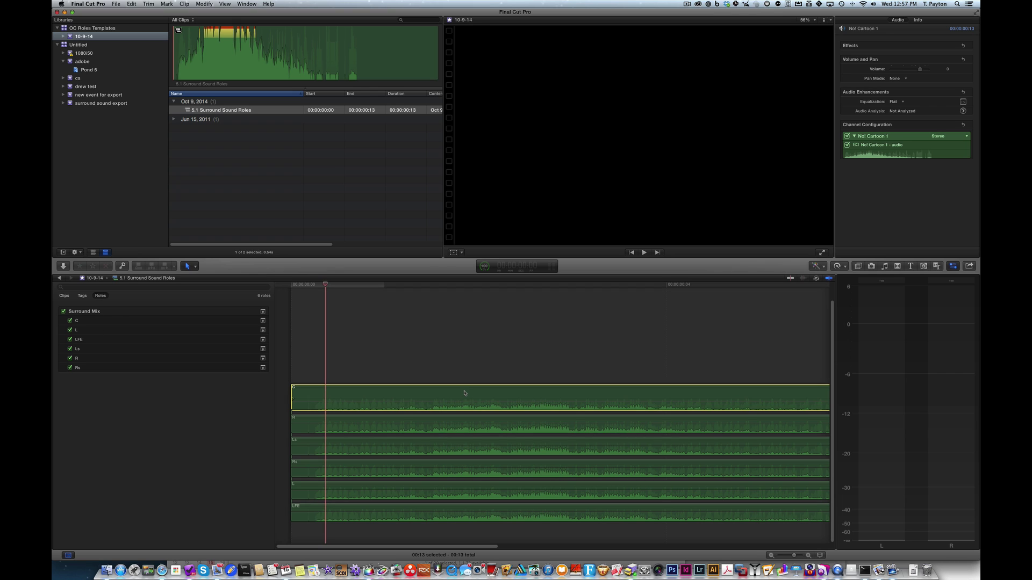
pyautogui.moveTo(480, 330); pyautogui.dragTo(465, 522)
pyautogui.click(446, 376)
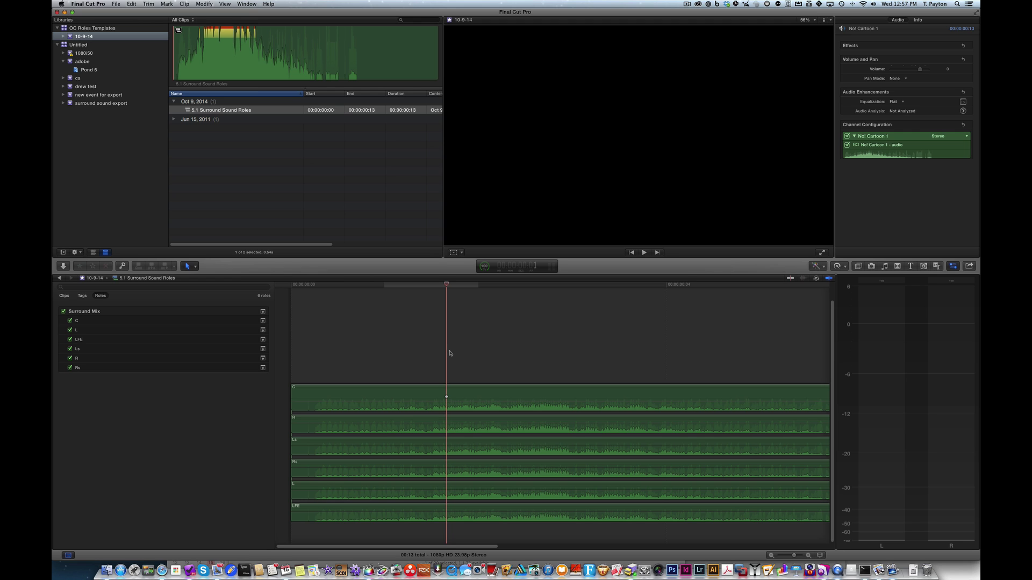
# Step: Open the Surround Sound project from the surround sound export event and check the roles available for the mono 1 clip
pyautogui.click(306, 157)
pyautogui.click(98, 103)
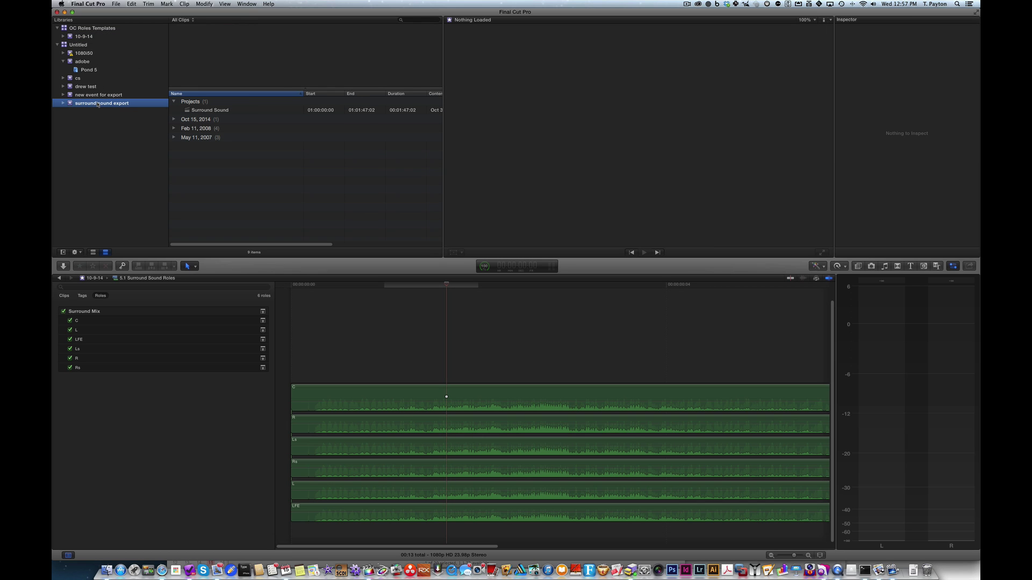
pyautogui.doubleClick(205, 111)
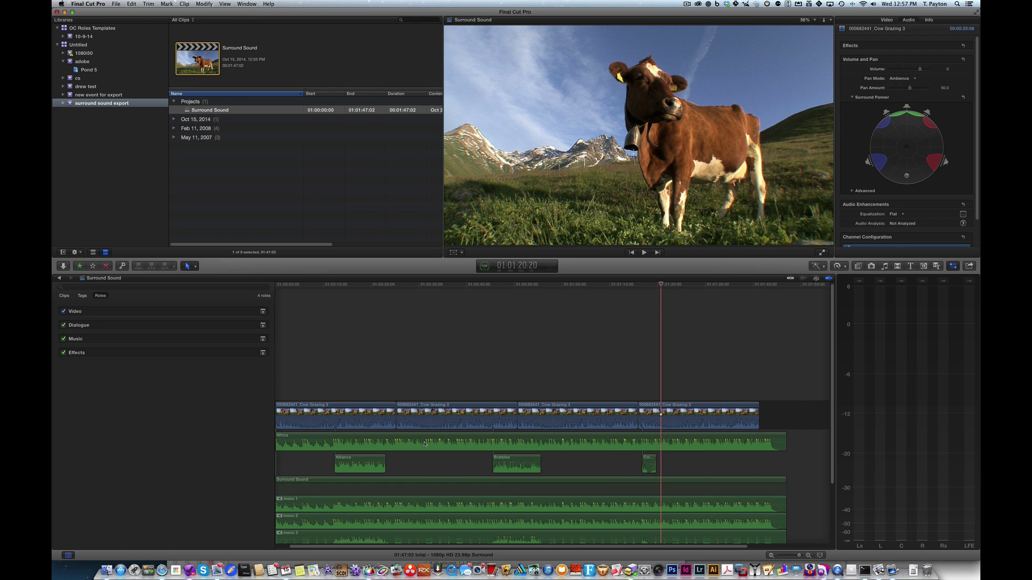
pyautogui.click(427, 428)
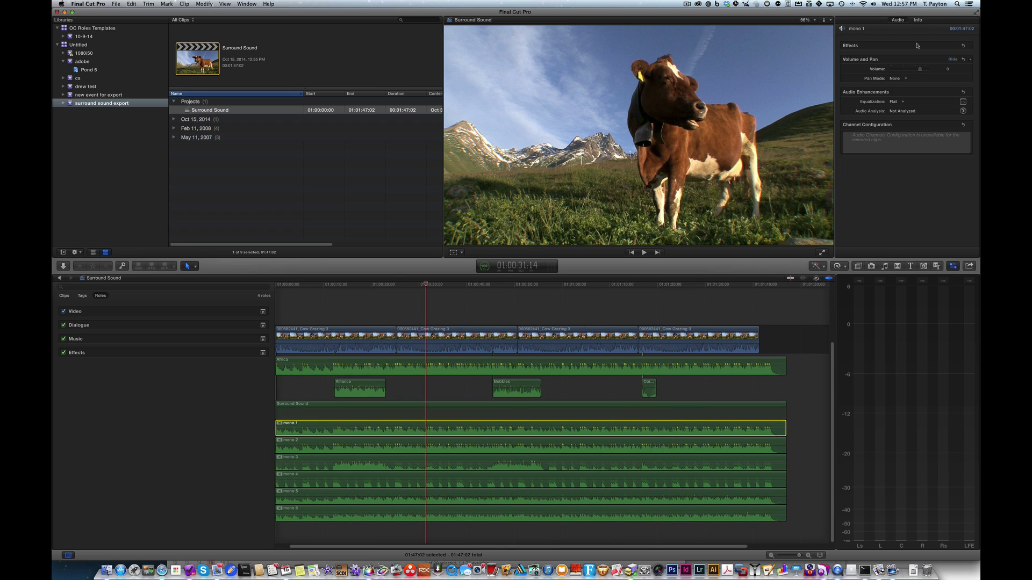
pyautogui.click(917, 20)
pyautogui.click(933, 54)
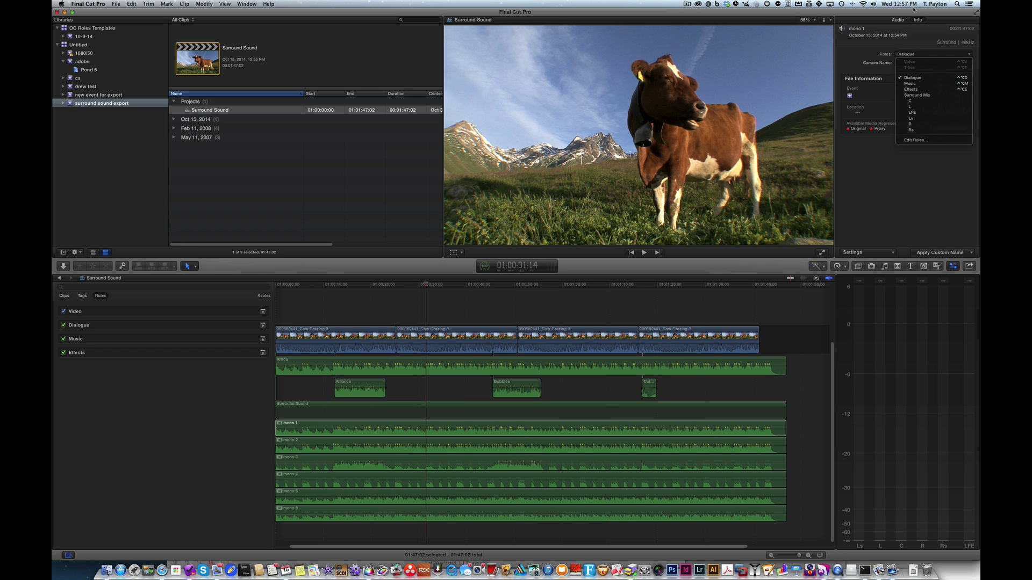
pyautogui.click(944, 50)
# Step: Close the OC Roles Templates library and check which roles the mono 1 clip can still be assigned
pyautogui.click(303, 205)
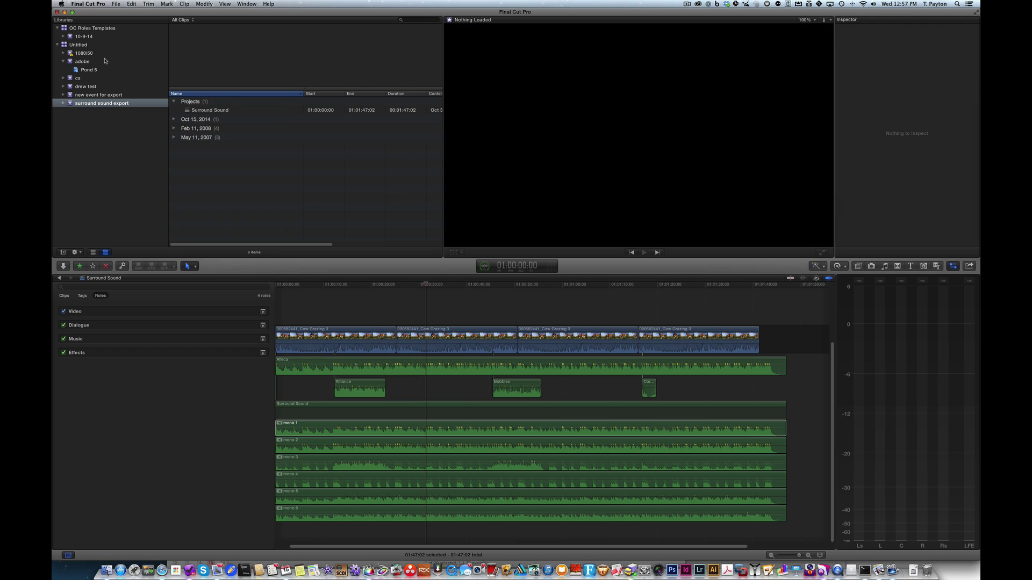
pyautogui.click(108, 29)
pyautogui.rightClick(110, 30)
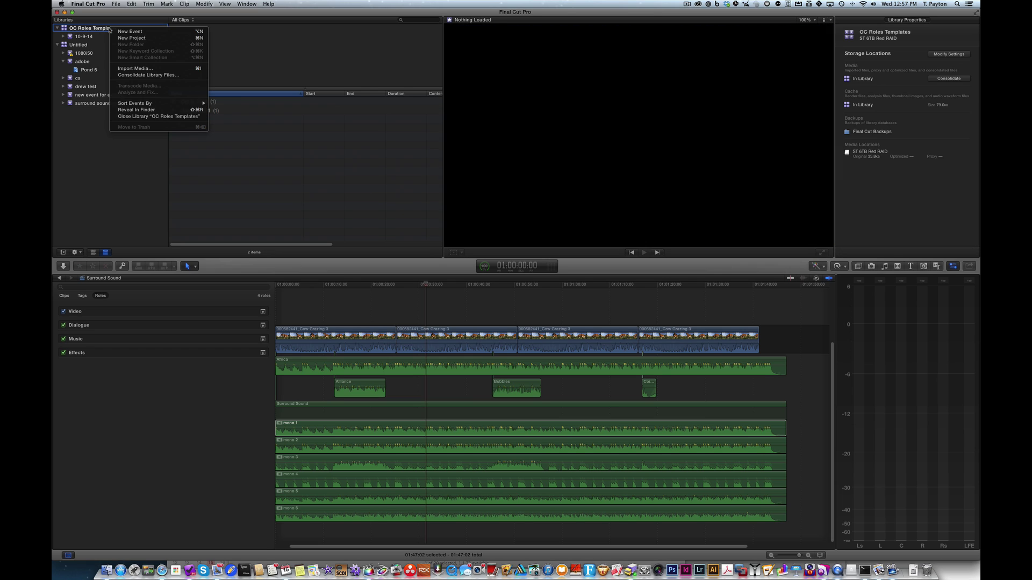
pyautogui.click(158, 116)
pyautogui.click(523, 430)
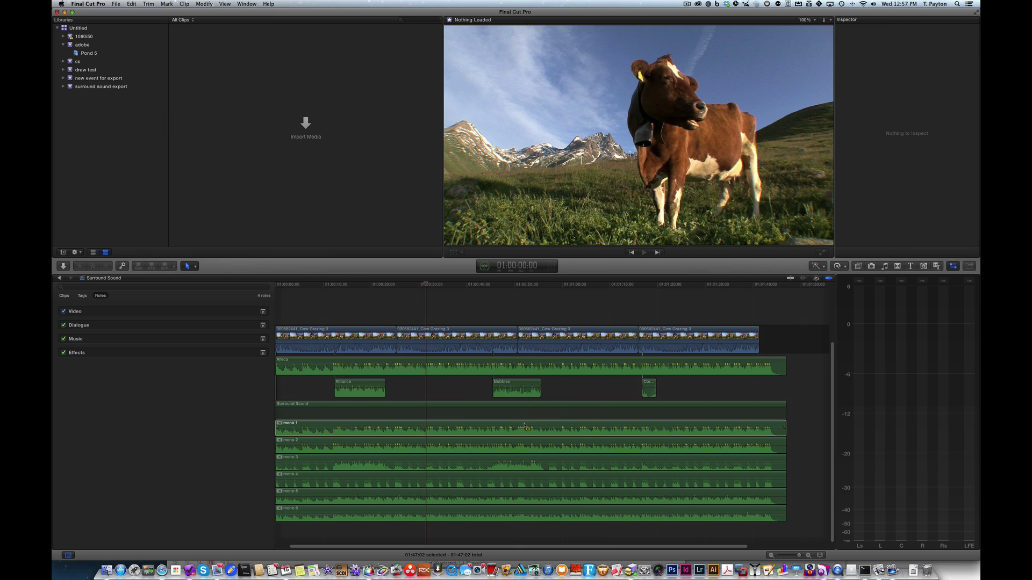
pyautogui.click(921, 54)
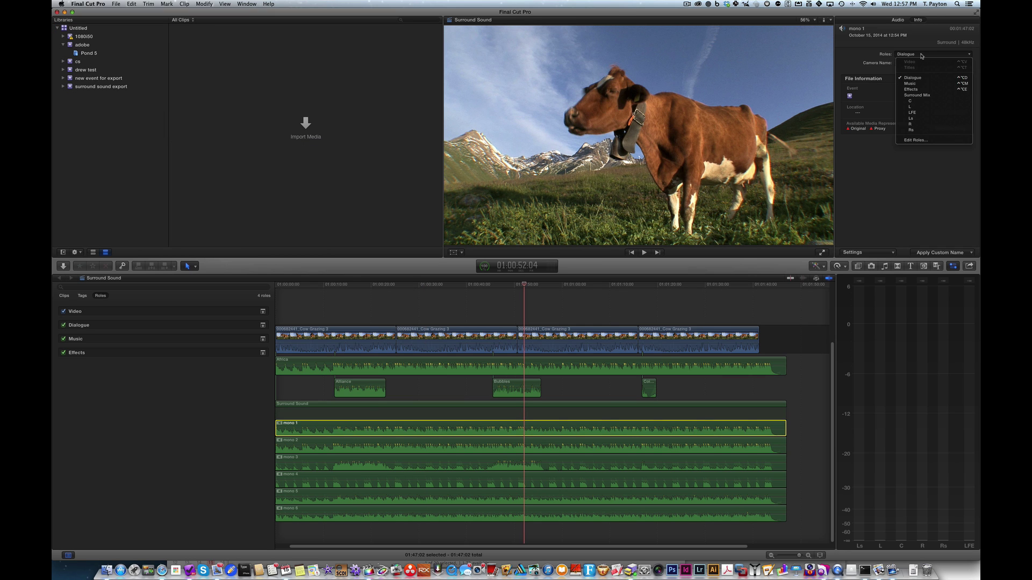
pyautogui.click(932, 35)
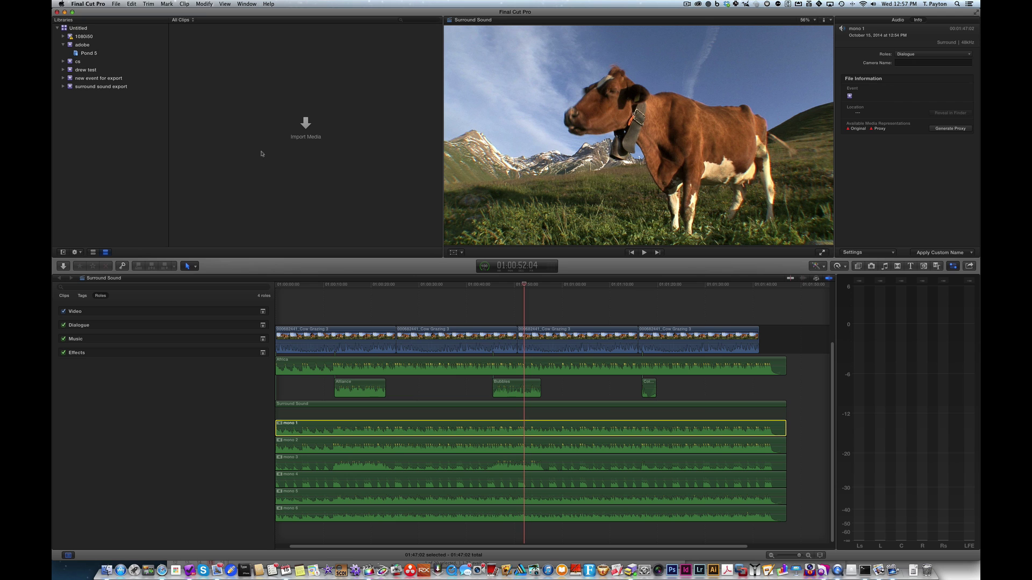
# Step: Quit and reopen Final Cut Pro, and check the role choices for the mono 1 clip
pyautogui.click(115, 4)
pyautogui.click(107, 102)
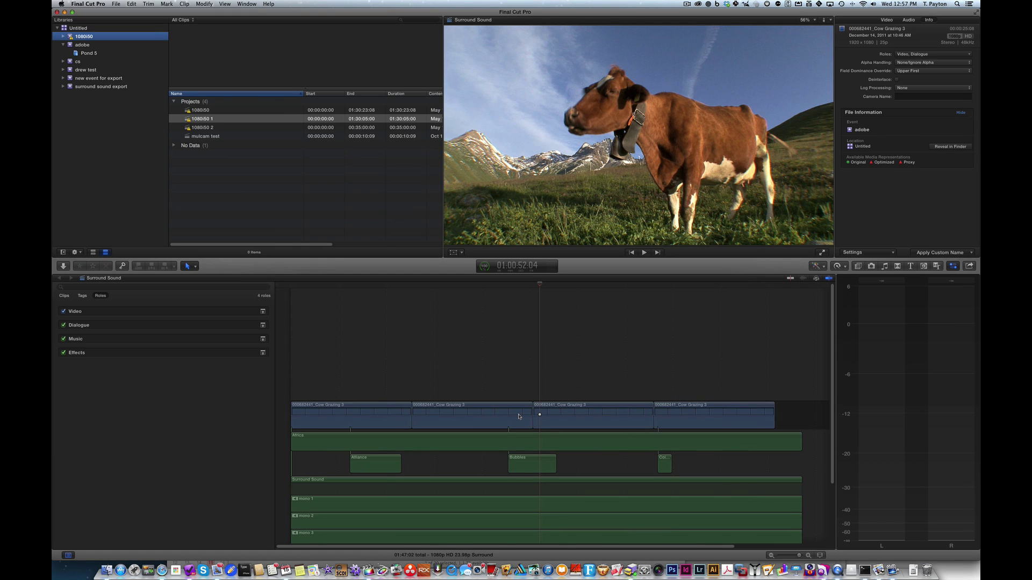
pyautogui.click(406, 501)
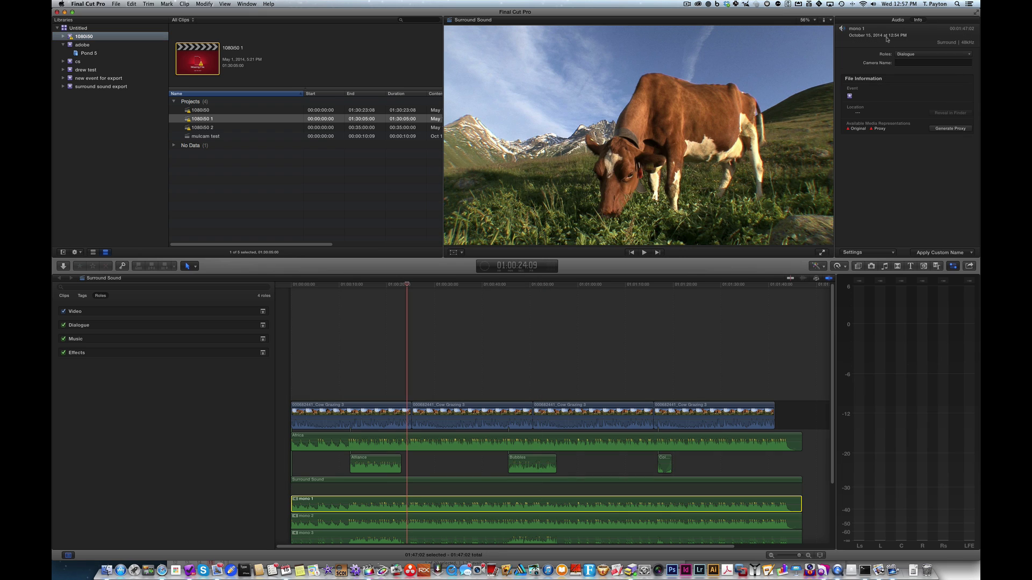
pyautogui.click(914, 54)
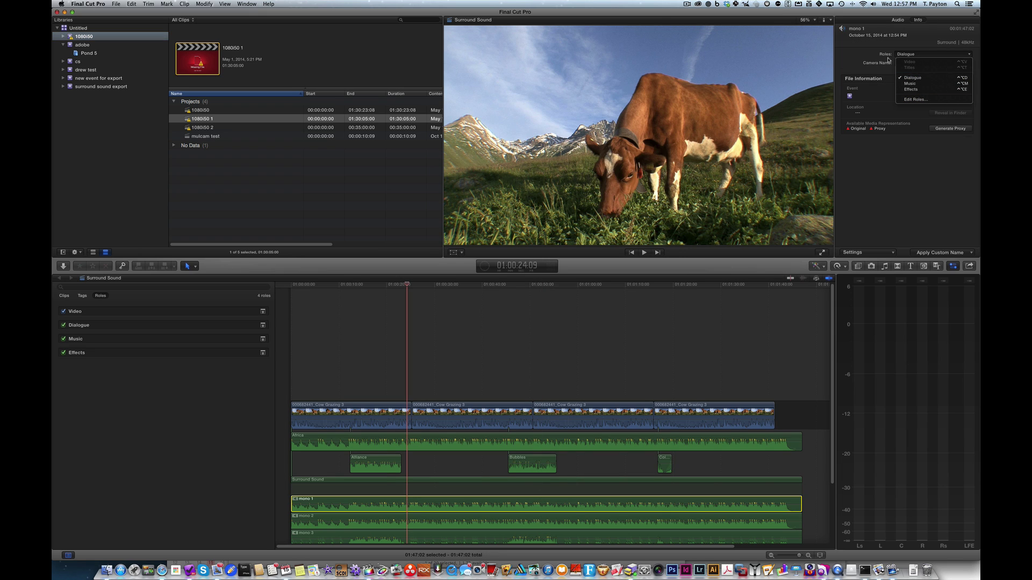
pyautogui.press('Escape')
# Step: Reopen the OC Roles Templates library from the recent libraries and recheck the roles available for the mono 1 clip
pyautogui.click(83, 36)
pyautogui.click(115, 4)
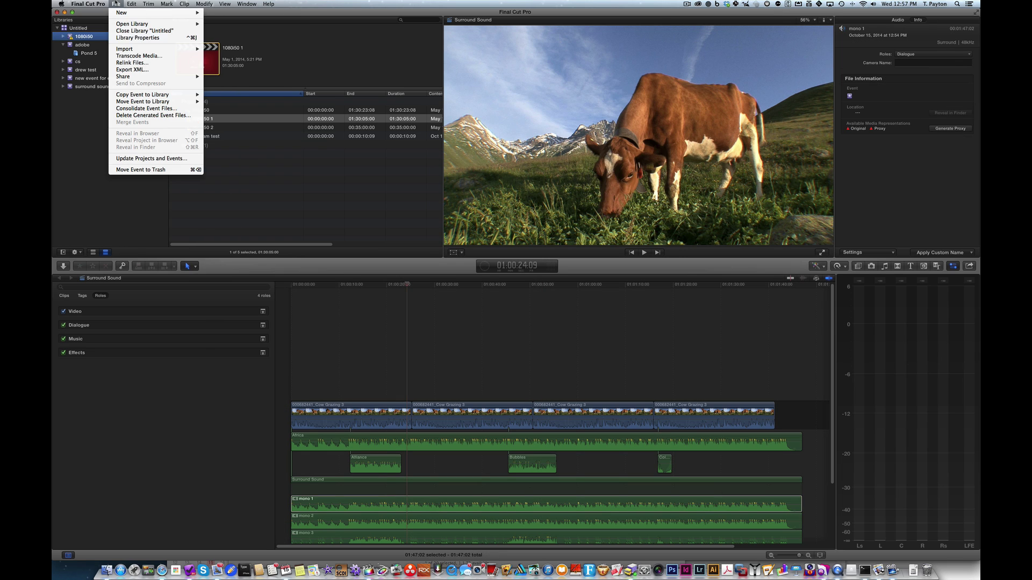
pyautogui.moveTo(123, 24)
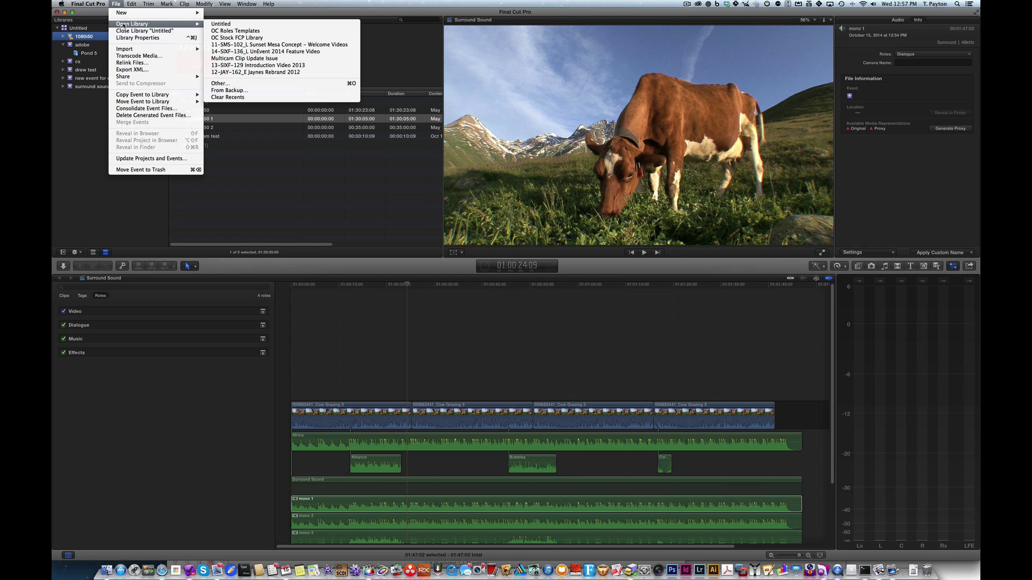
pyautogui.click(263, 32)
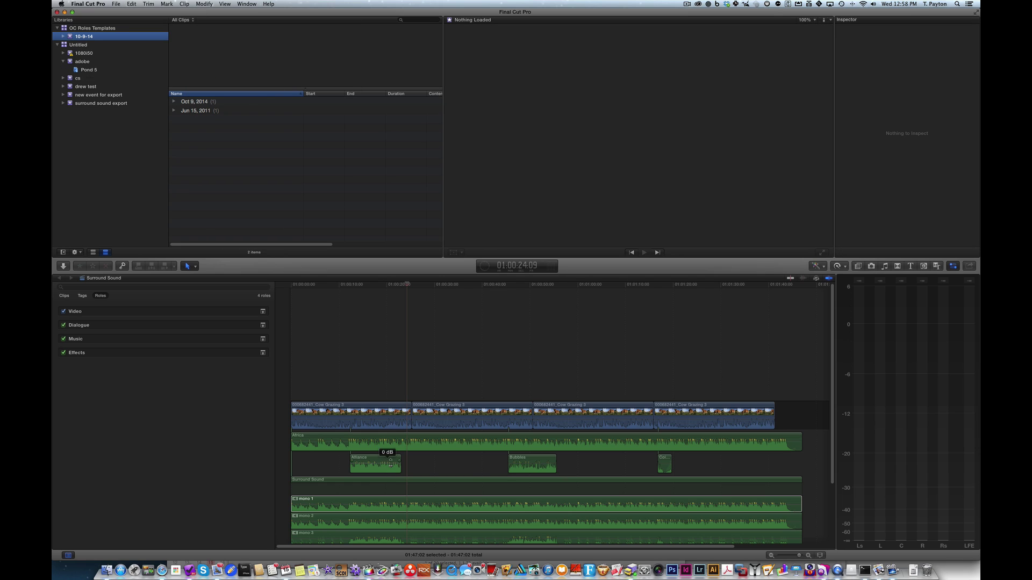
pyautogui.click(391, 503)
pyautogui.click(915, 55)
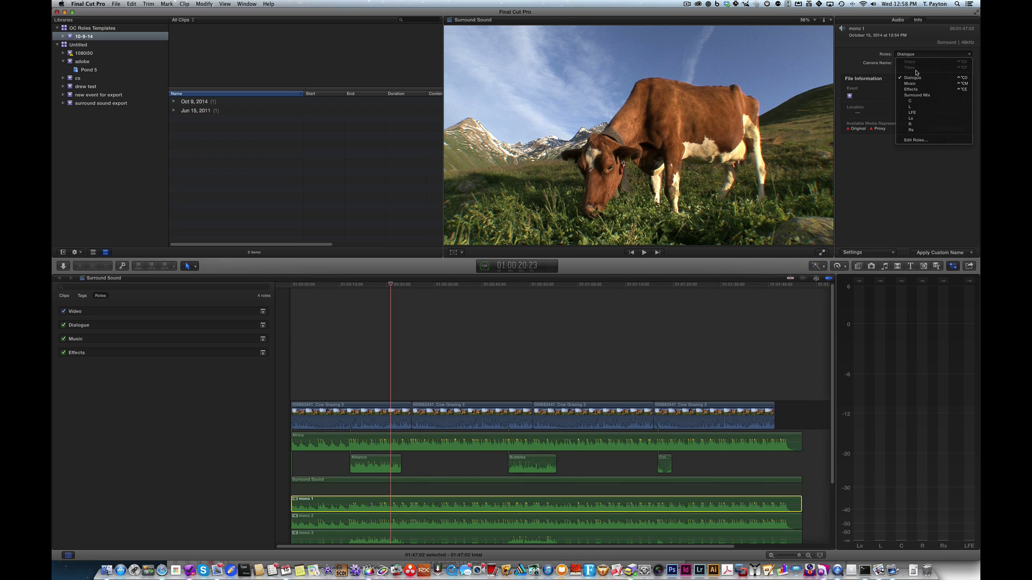
pyautogui.click(333, 160)
# Step: Select the 5.1 Surround Sound Roles compound clip in the OC Roles Templates library
pyautogui.click(92, 28)
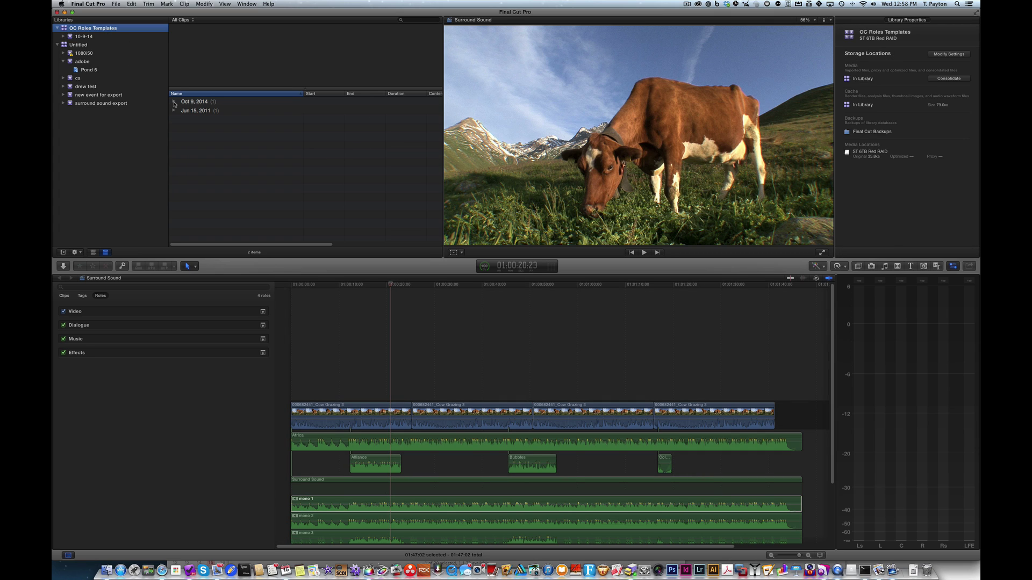
pyautogui.click(174, 102)
pyautogui.click(192, 110)
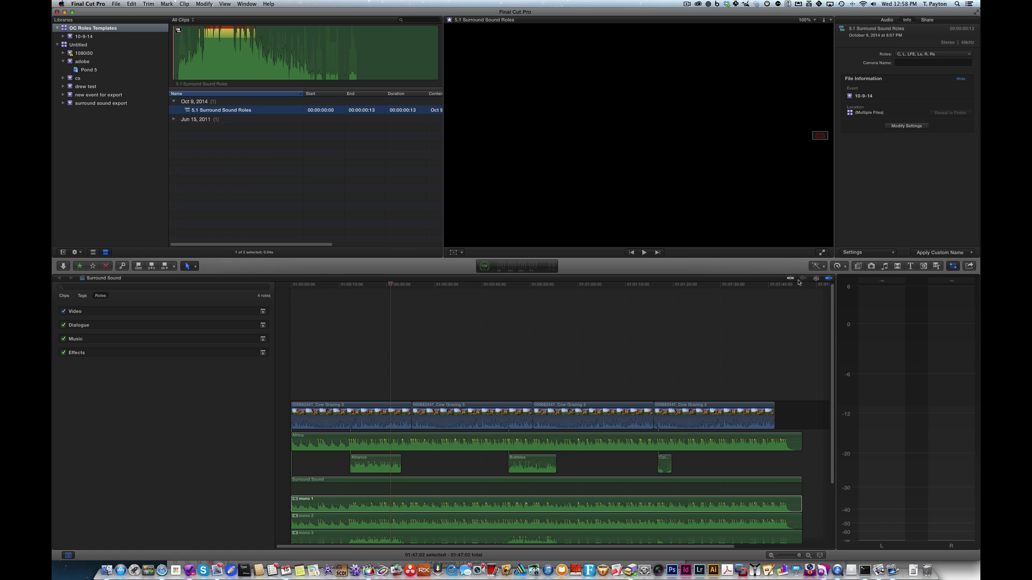
# Step: Show the Final Cut Pro Sound Effects in the Music and Sound browser, sorted by time
pyautogui.click(885, 266)
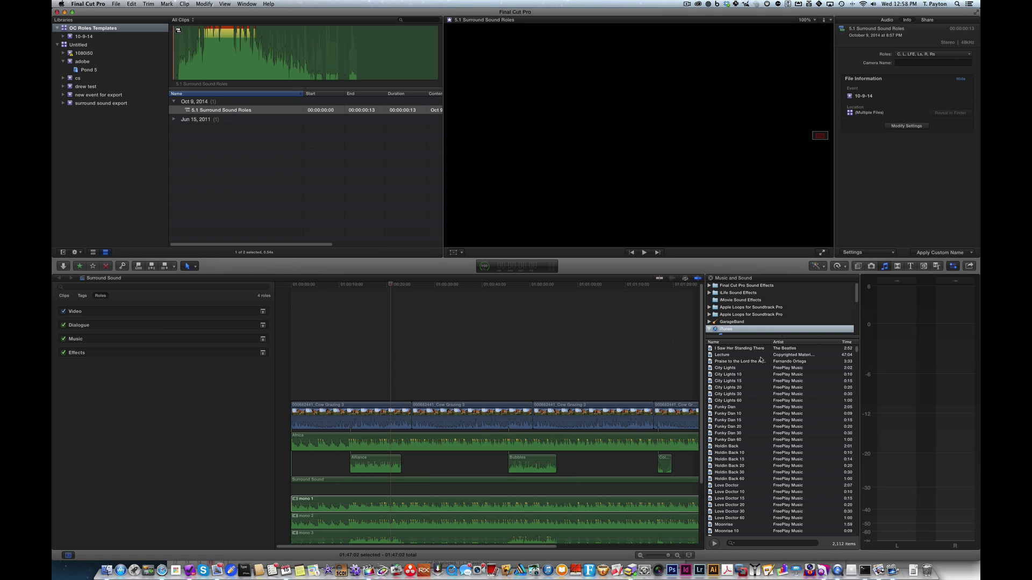
pyautogui.click(747, 286)
pyautogui.click(845, 343)
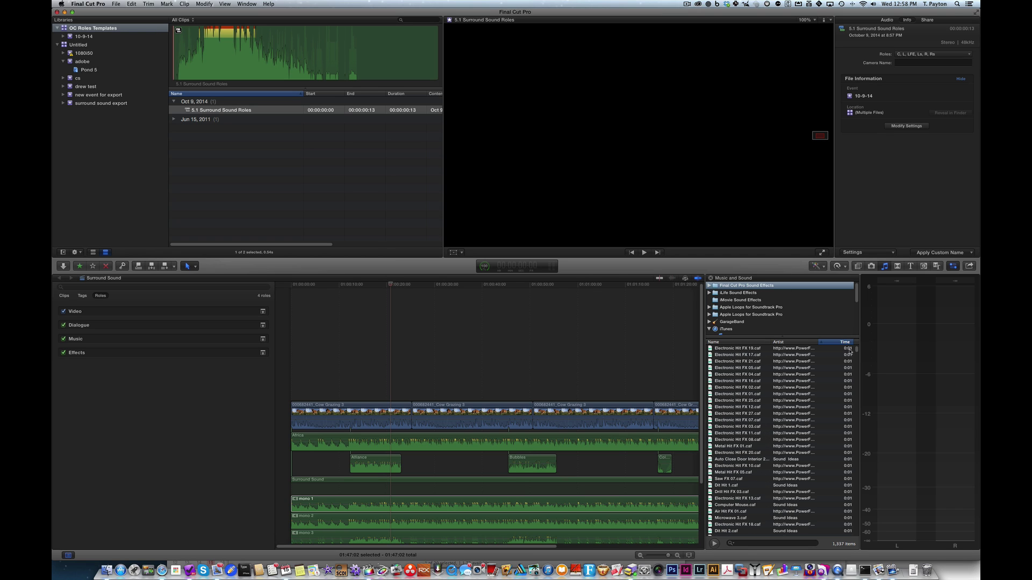
# Step: Expand the Jun 15, 2011 group in the template library and open the 5.1 Surround Sound Roles compound clip in the timeline
pyautogui.click(265, 154)
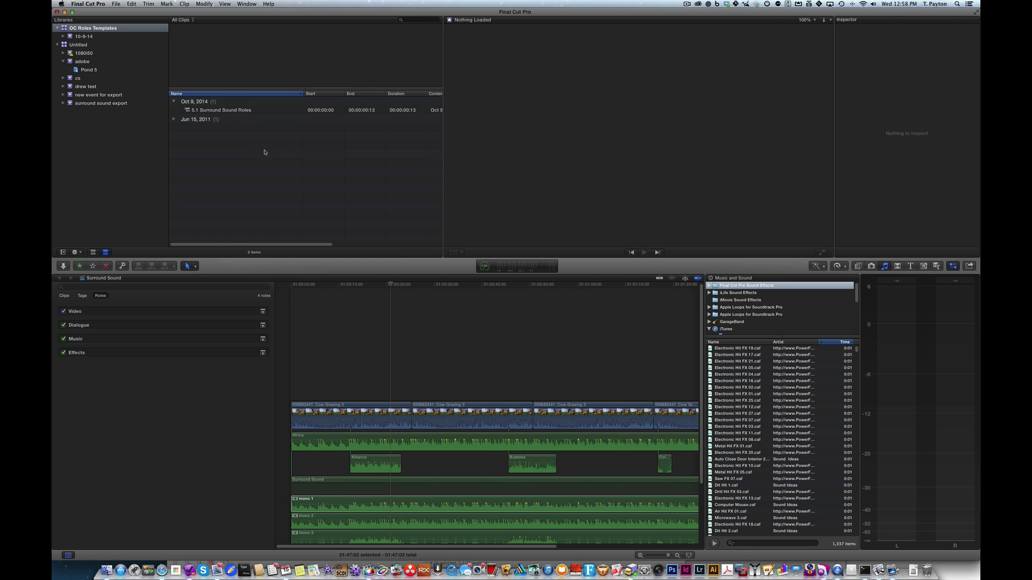
pyautogui.click(174, 120)
pyautogui.doubleClick(188, 111)
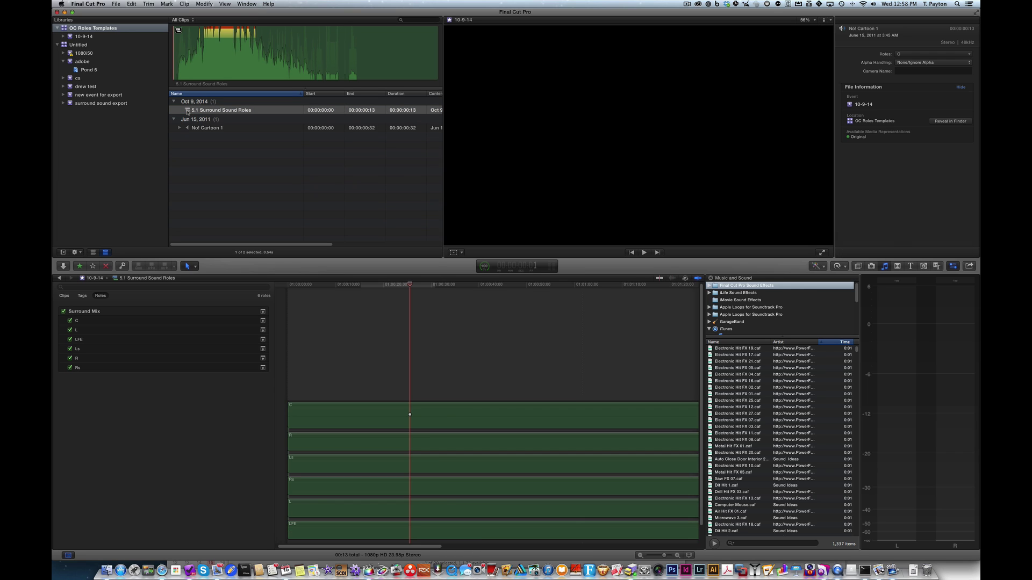
# Step: Copy the 5.1 Surround Sound Roles compound clip into the surround sound export event and view that event's contents
pyautogui.click(209, 123)
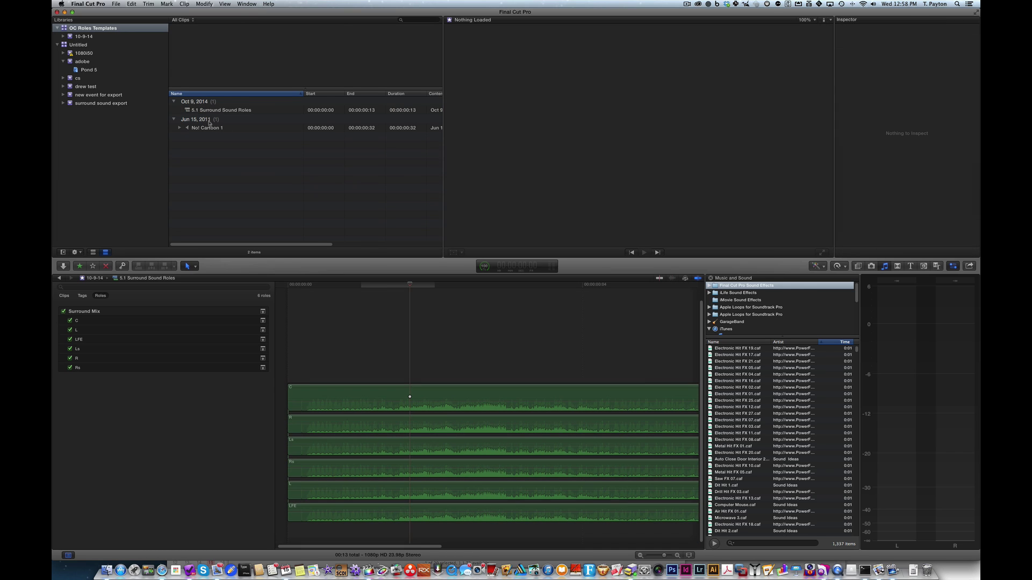
pyautogui.click(192, 110)
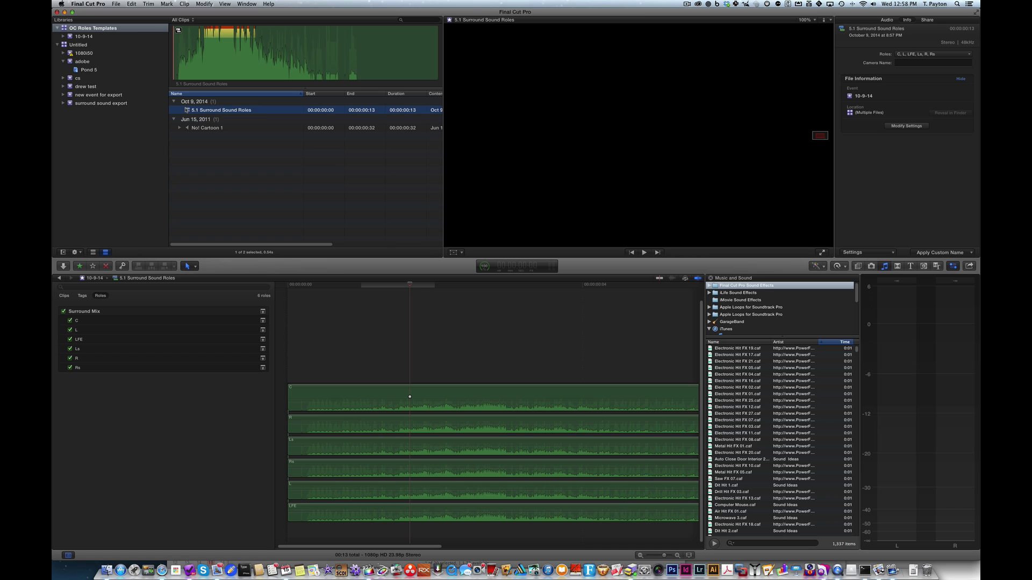
pyautogui.moveTo(187, 111); pyautogui.dragTo(113, 105)
pyautogui.click(586, 207)
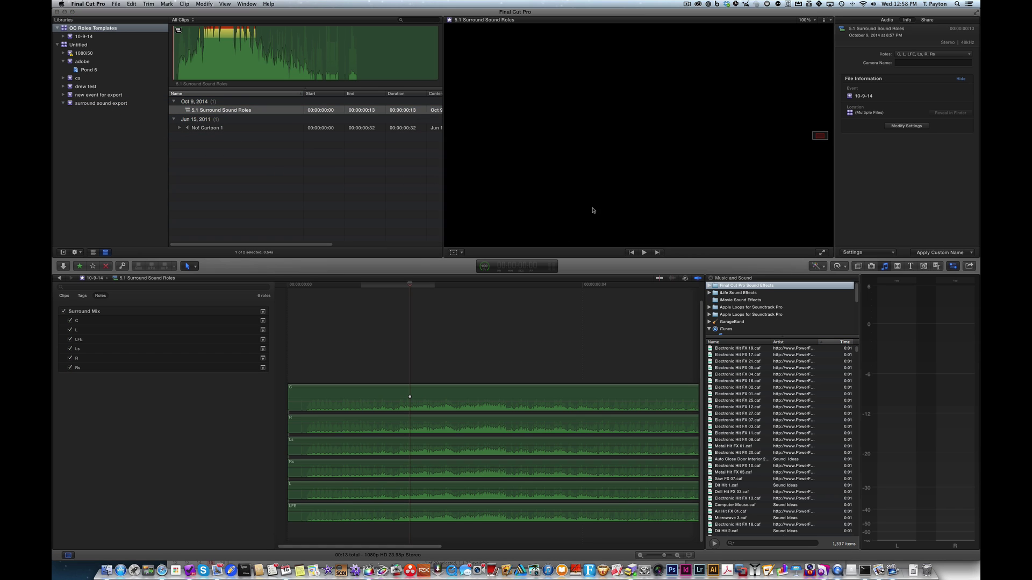
pyautogui.click(128, 103)
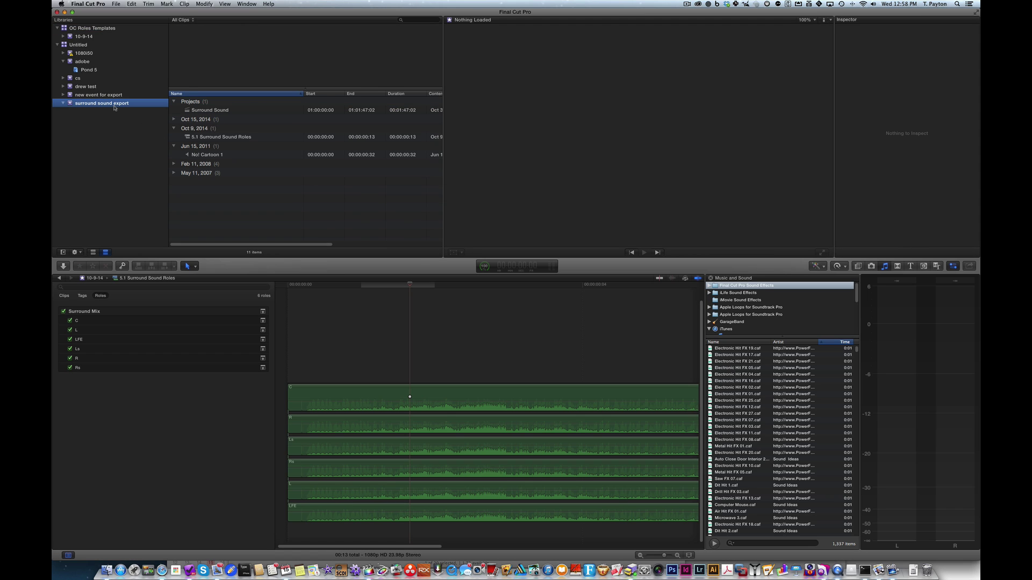
# Step: Close the OC Roles Templates library and reopen the Surround Sound project in the timeline
pyautogui.rightClick(93, 29)
pyautogui.click(124, 103)
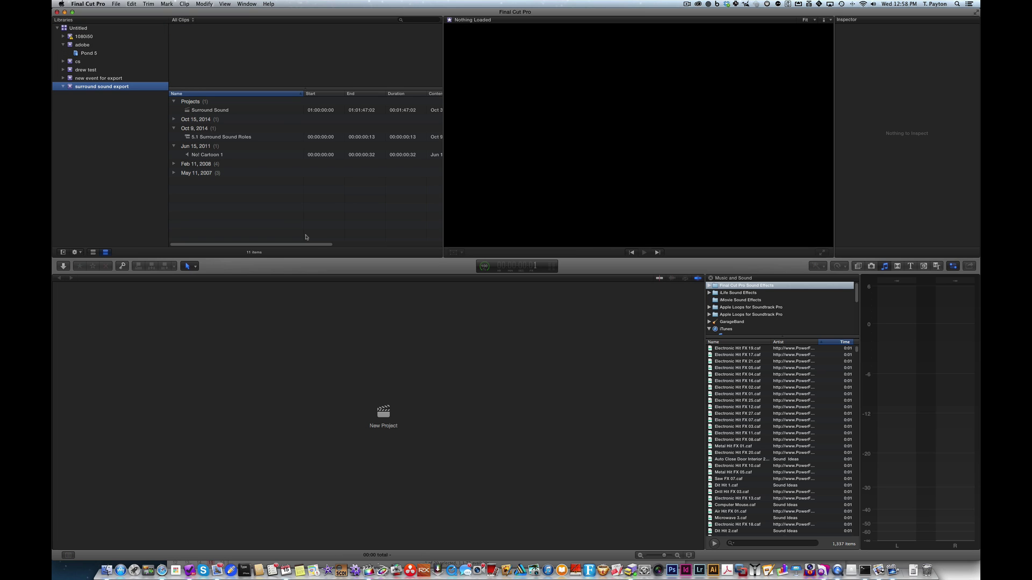
pyautogui.click(307, 236)
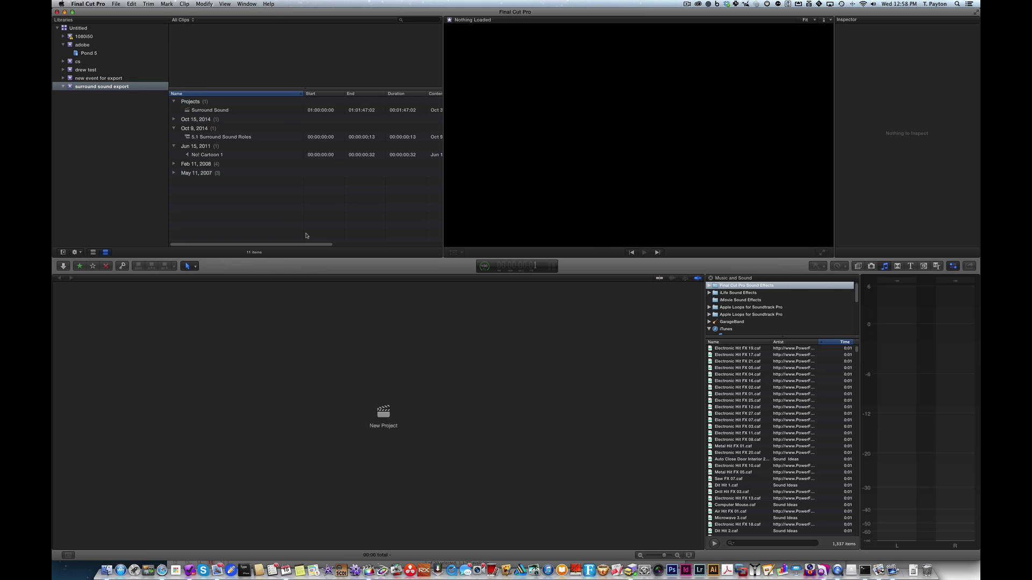
pyautogui.doubleClick(217, 112)
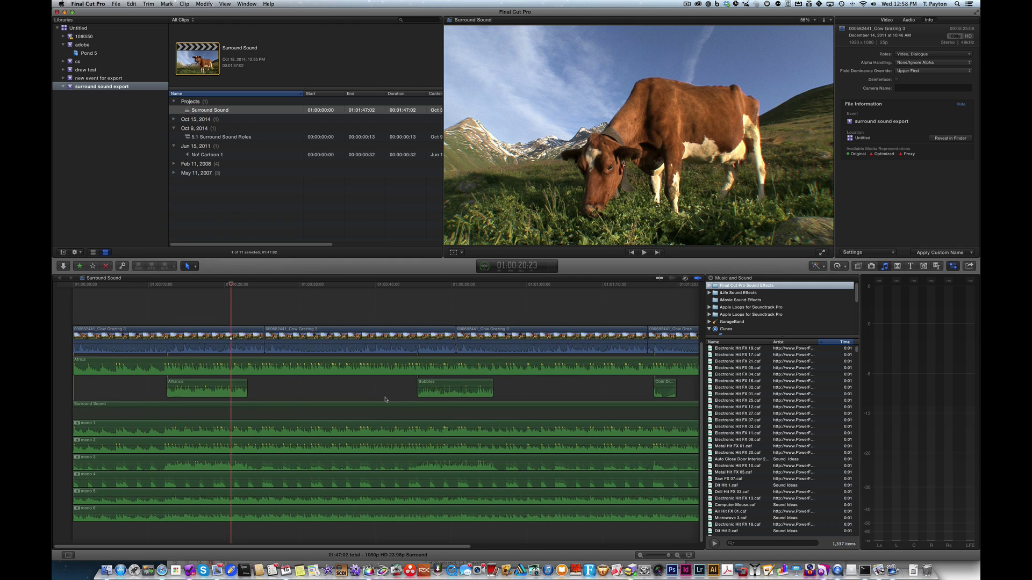
# Step: Assign the L role to the mono 1 channel and the R role to the mono 2 channel
pyautogui.click(294, 426)
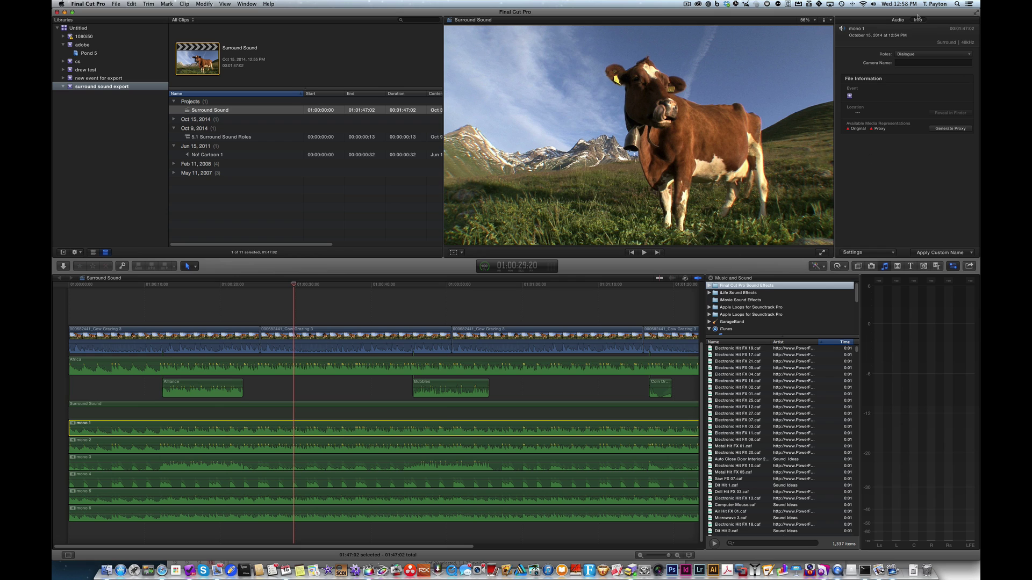
pyautogui.click(921, 55)
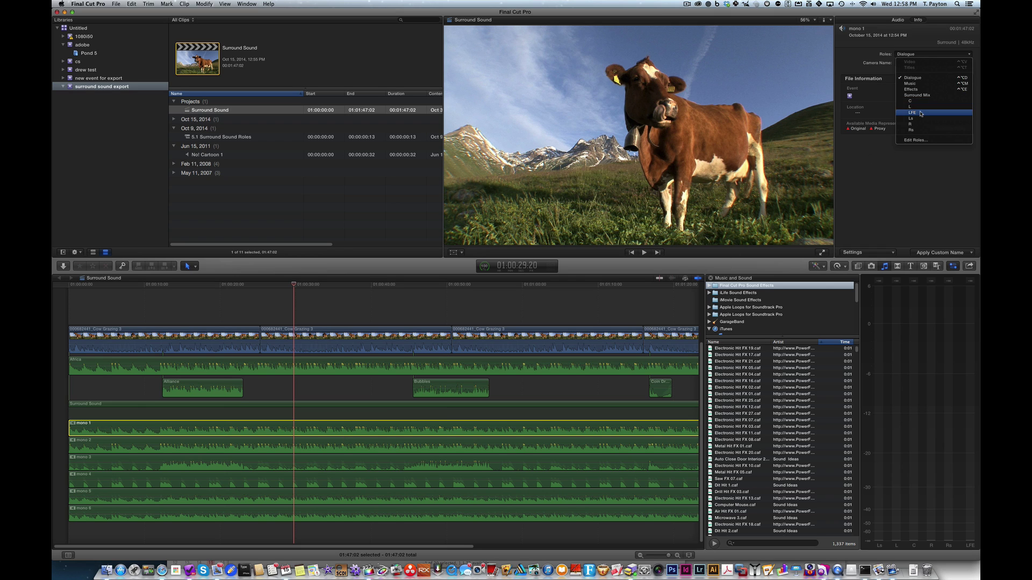
pyautogui.click(892, 130)
pyautogui.click(249, 444)
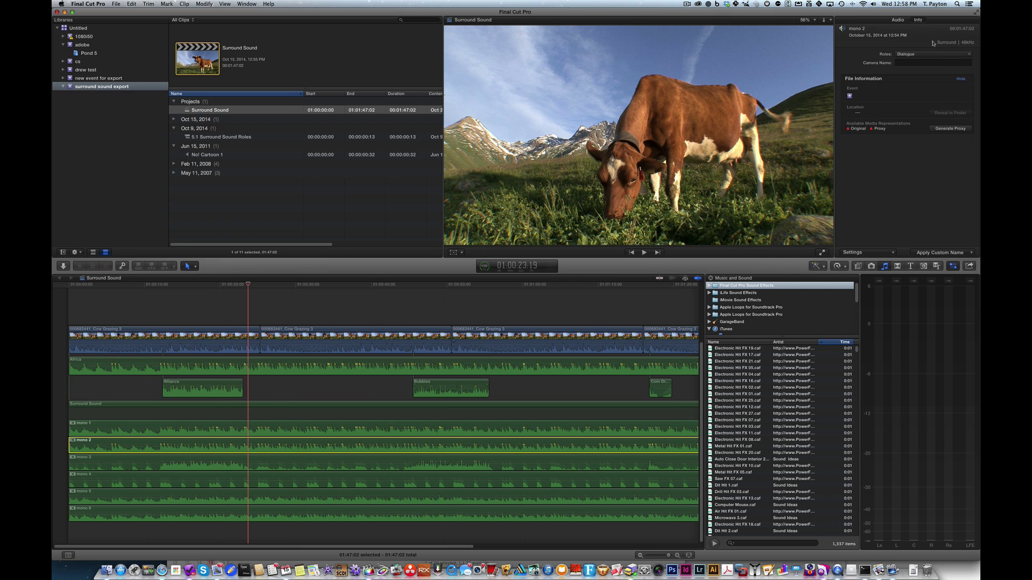
pyautogui.click(930, 55)
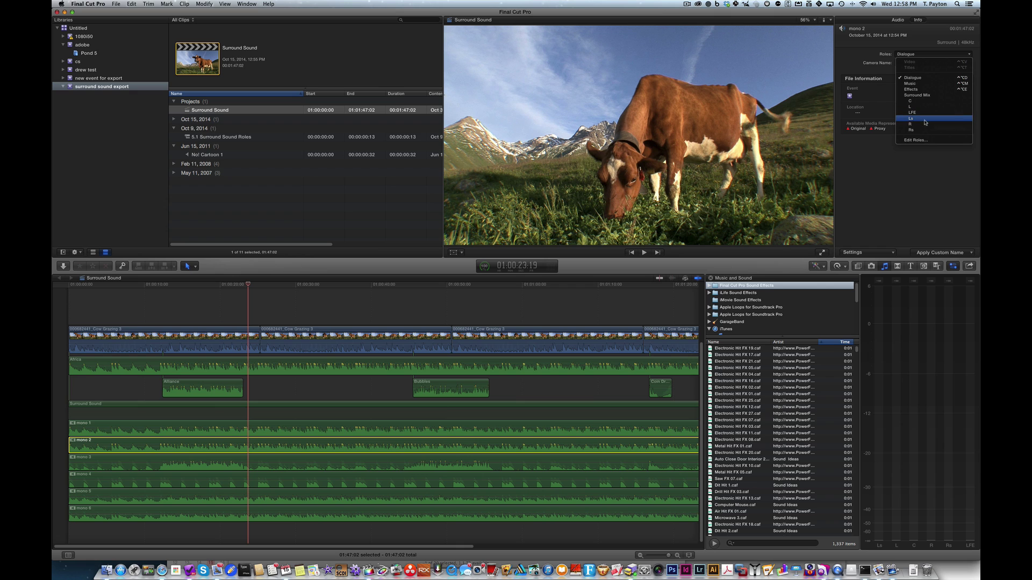
# Step: Assign the C role to the mono 3 channel and the LFE role to the mono 4 channel
pyautogui.click(214, 463)
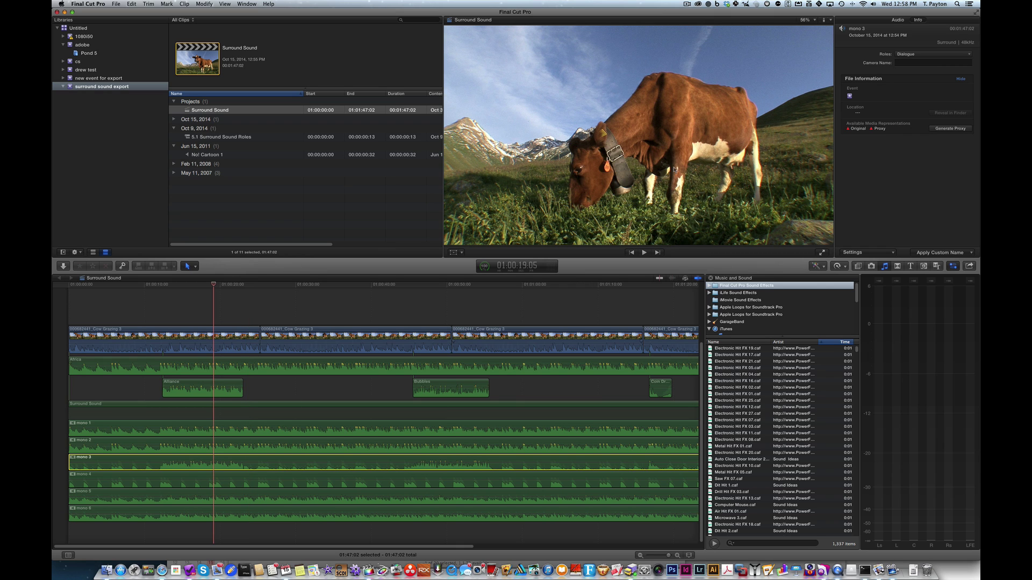
pyautogui.click(921, 57)
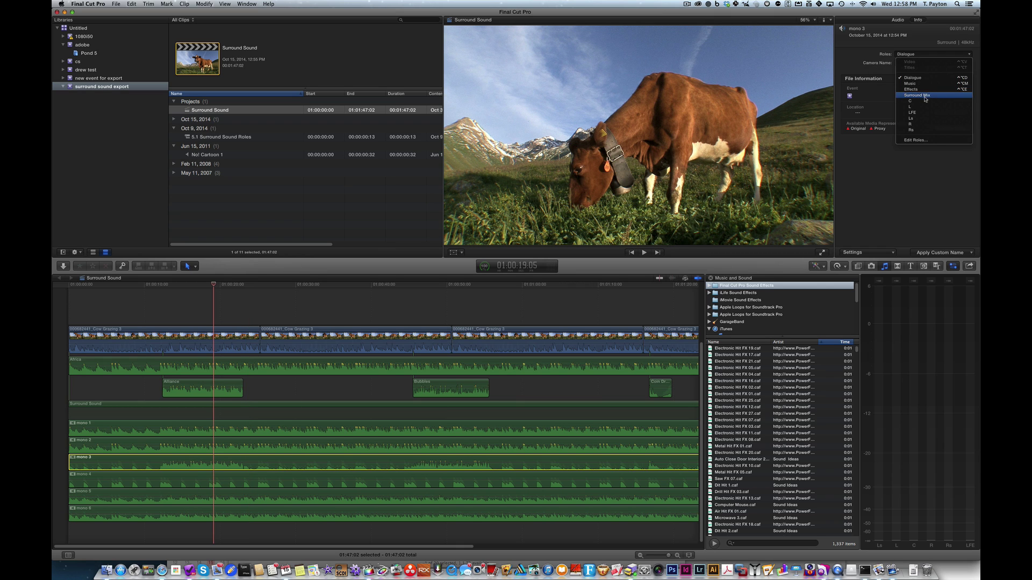
pyautogui.press('Escape')
pyautogui.click(354, 476)
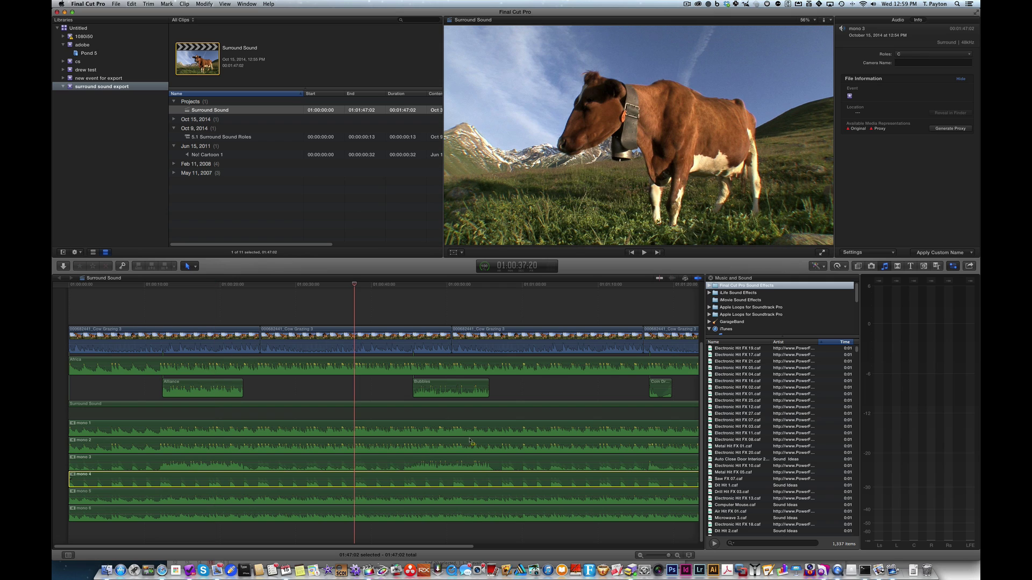
pyautogui.click(926, 56)
pyautogui.click(927, 112)
# Step: Assign the Ls role to the mono 5 channel and the Rs role to the mono 6 channel
pyautogui.click(358, 493)
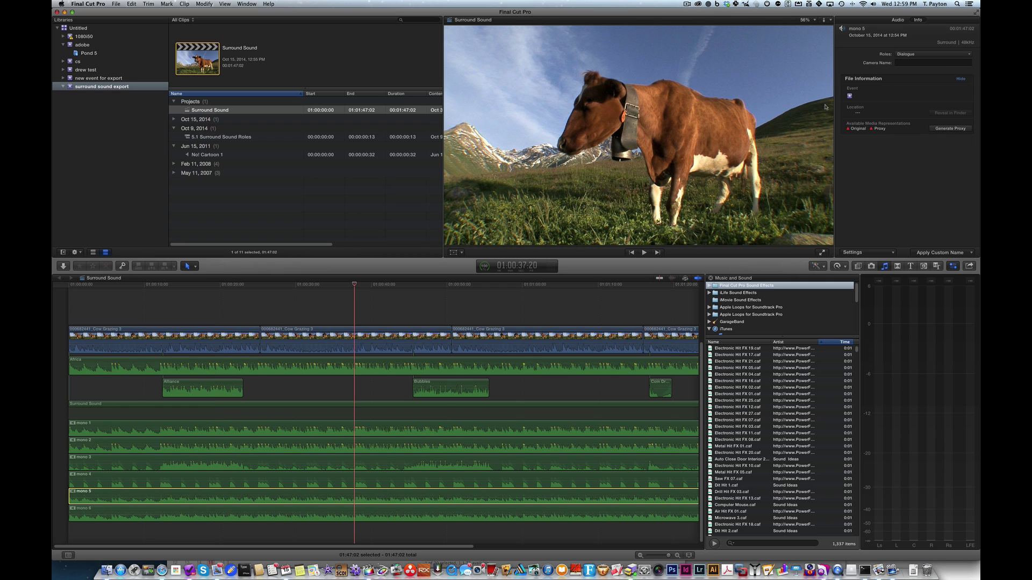
pyautogui.click(940, 56)
pyautogui.click(286, 570)
pyautogui.click(367, 509)
pyautogui.click(927, 56)
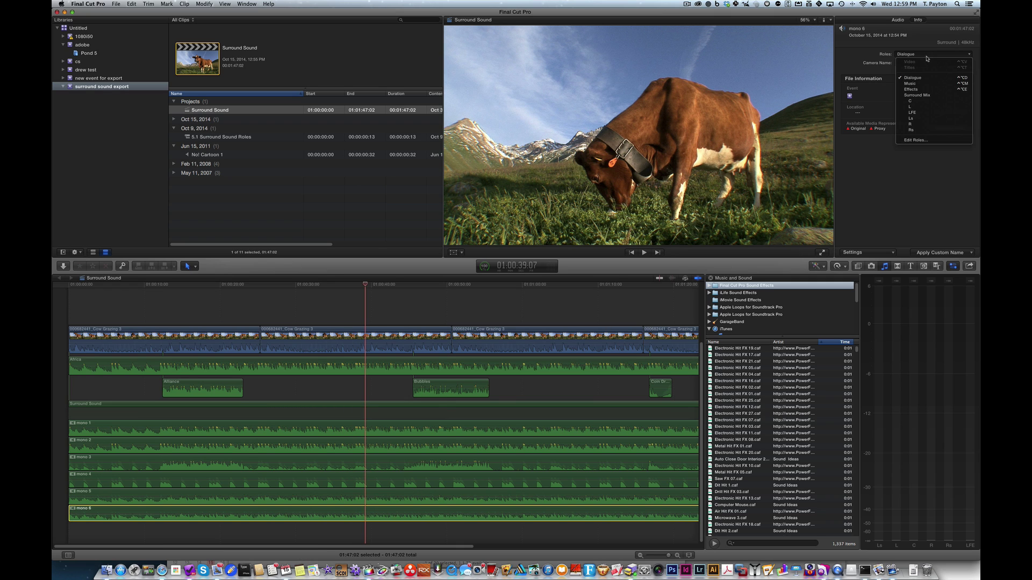
pyautogui.click(911, 130)
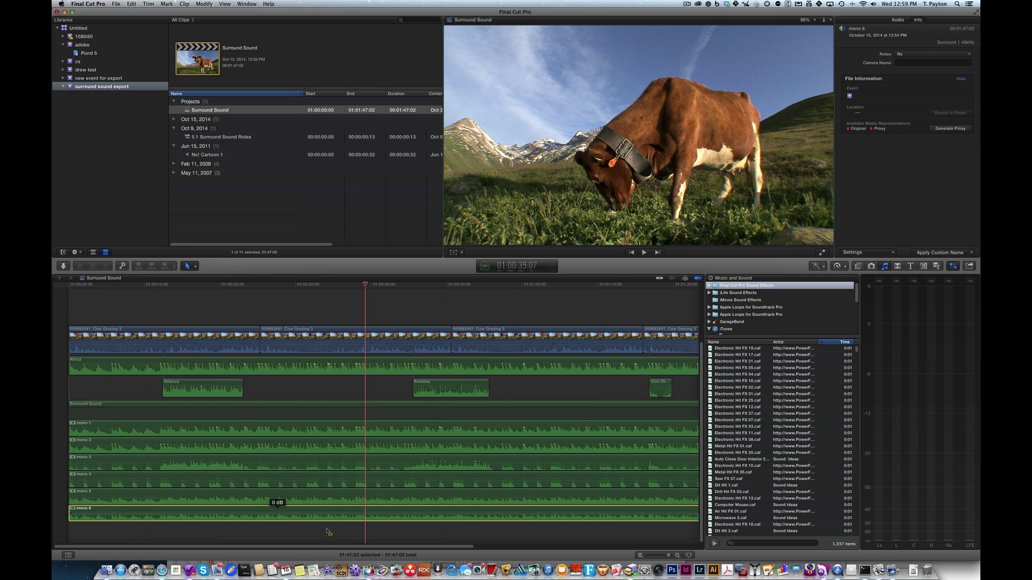
# Step: Label the timeline clips with their roles, and replace the Music and Sound browser view with the role list in the timeline index
pyautogui.click(689, 555)
pyautogui.click(710, 536)
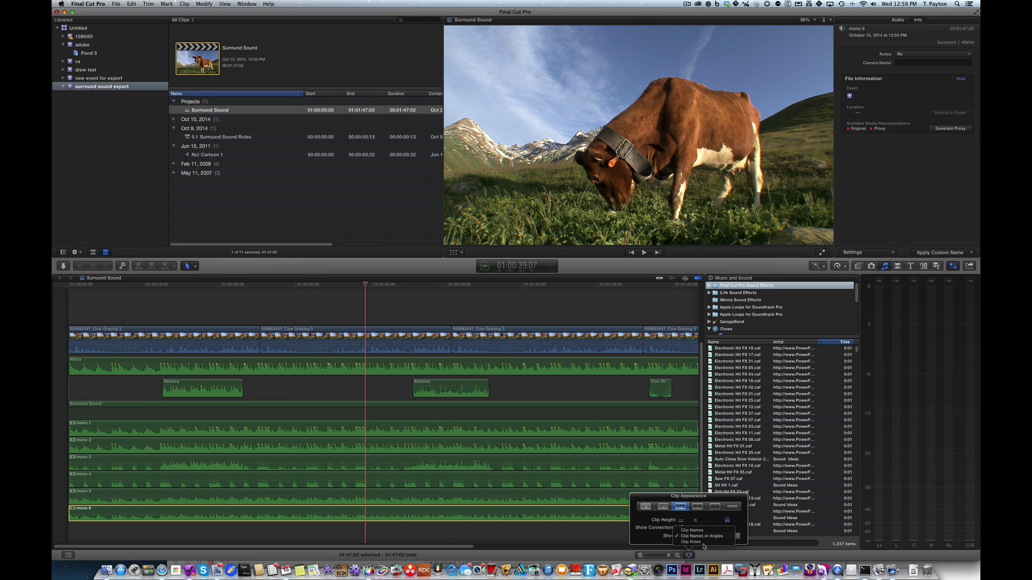
pyautogui.click(703, 543)
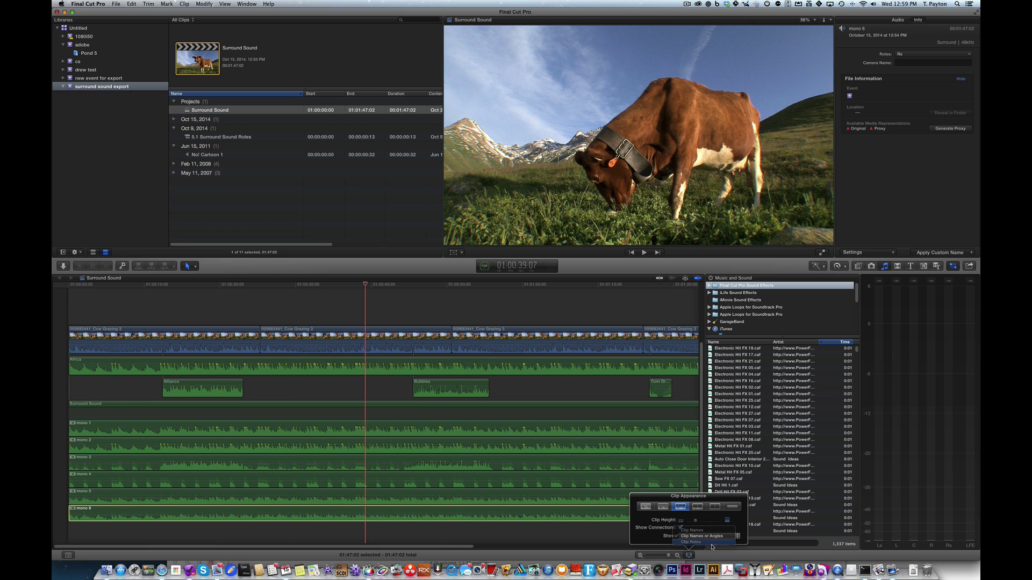
pyautogui.click(886, 267)
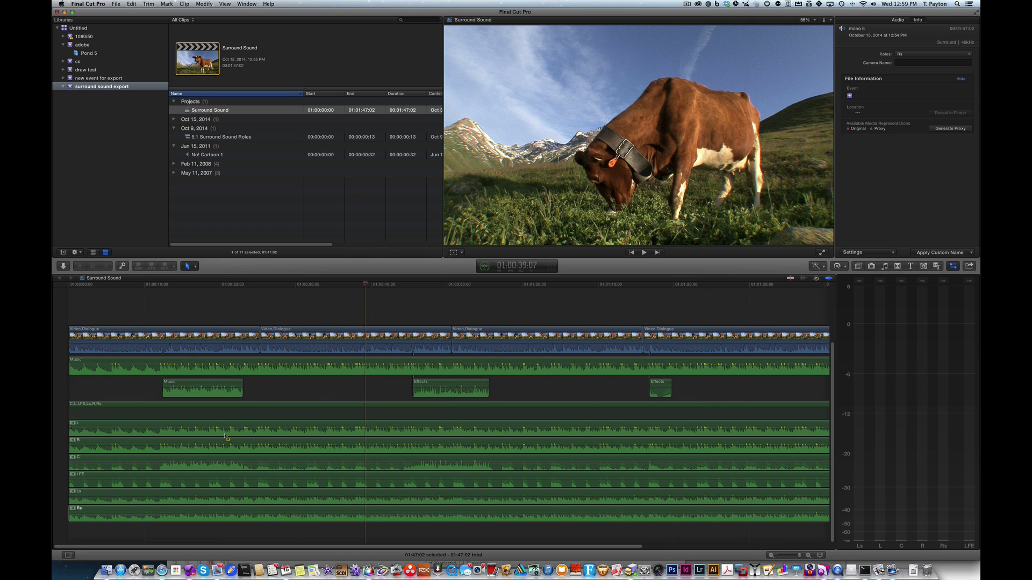
pyautogui.click(68, 555)
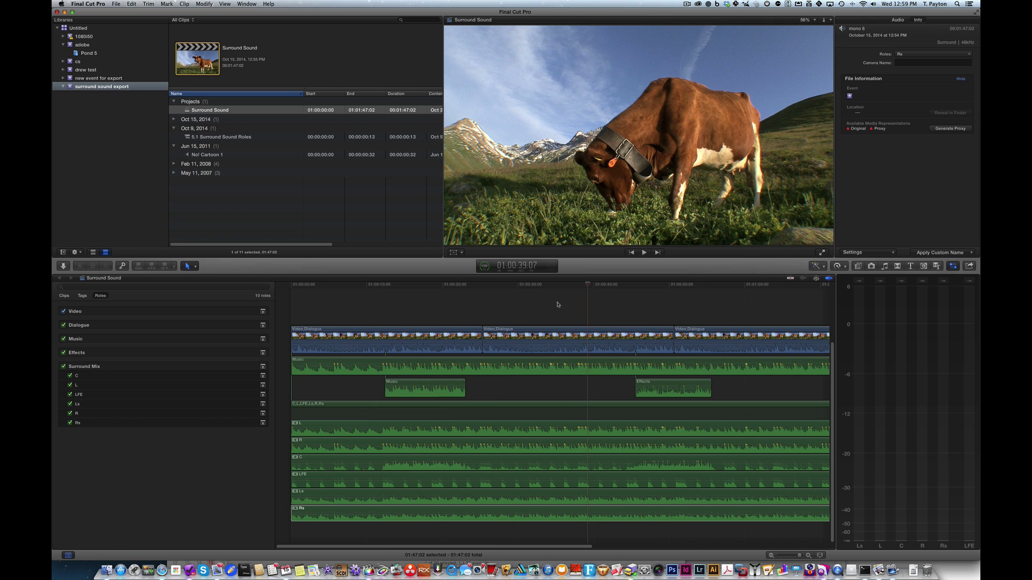
# Step: Set up a Master File export of the project in Video and Audio format with roles as a Multitrack QuickTime Movie
pyautogui.click(557, 305)
pyautogui.click(965, 267)
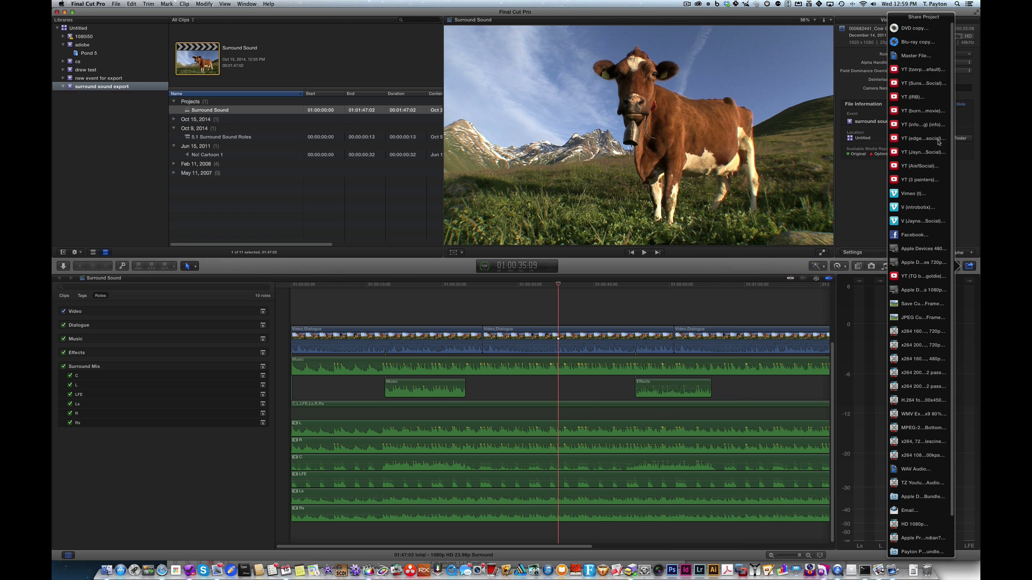
pyautogui.click(878, 107)
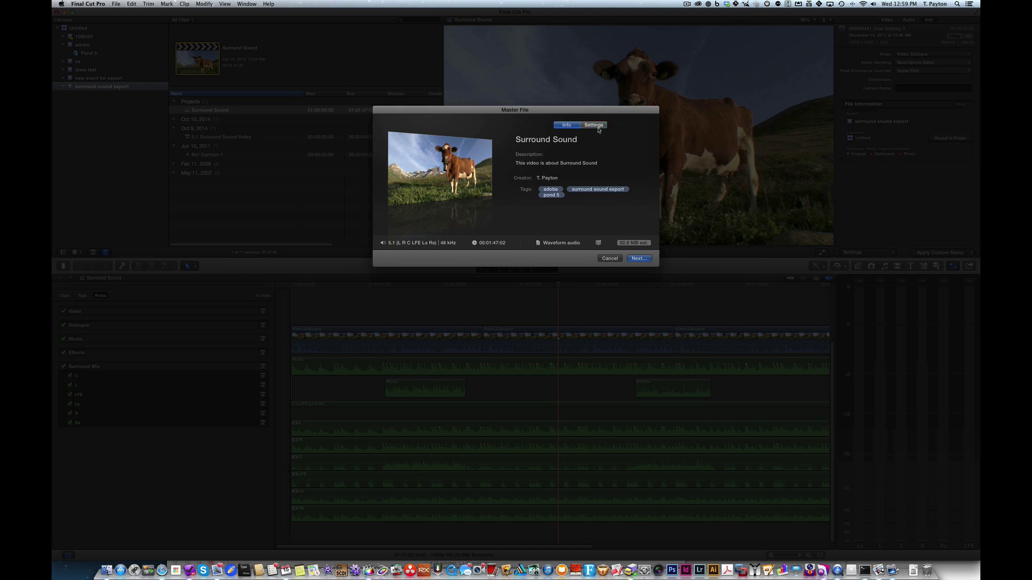
pyautogui.click(593, 155)
pyautogui.click(593, 155)
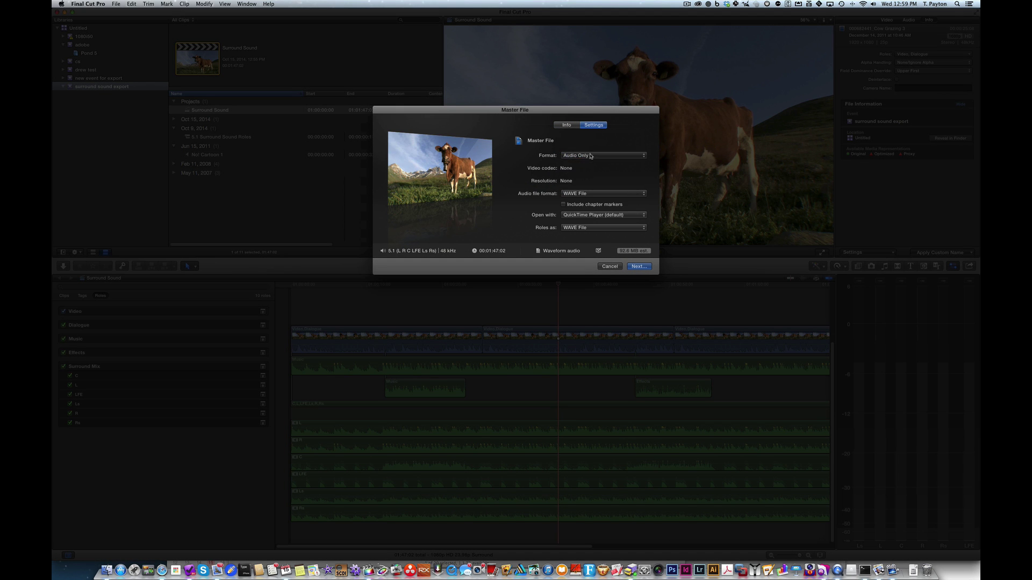
pyautogui.click(592, 156)
pyautogui.click(591, 146)
pyautogui.click(602, 228)
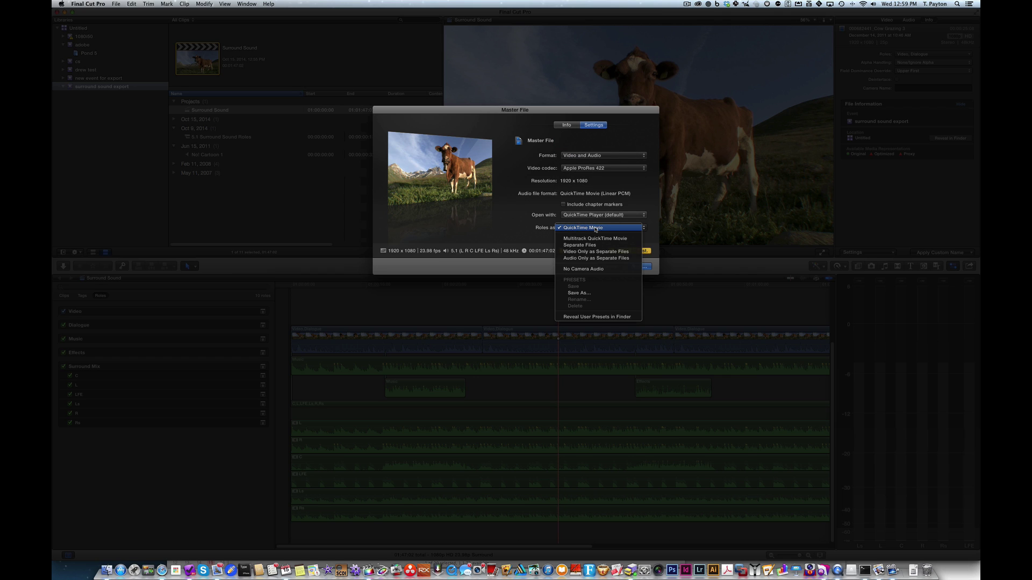
pyautogui.click(603, 239)
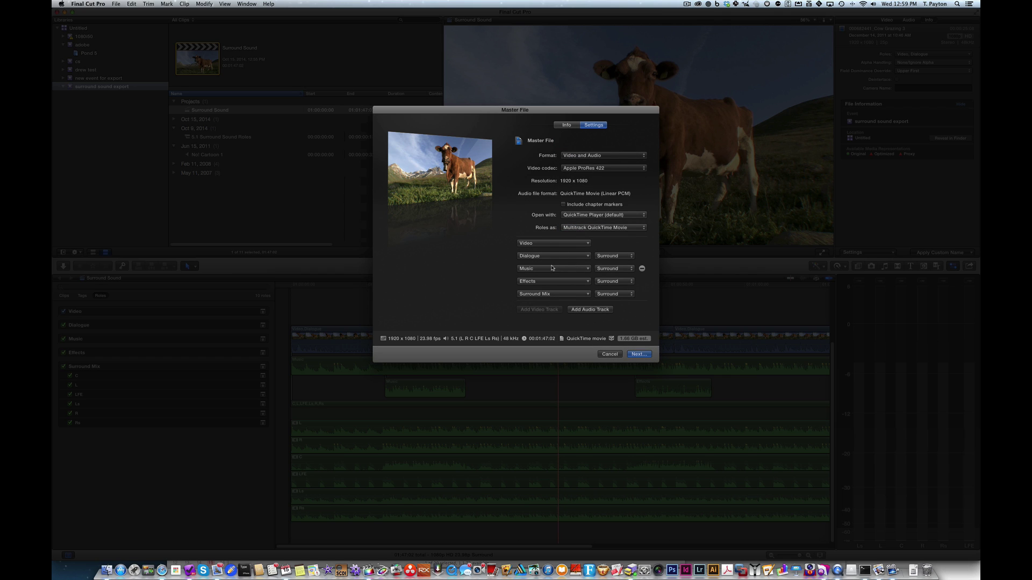
# Step: Add the L role to the Dialogue audio track of the export
pyautogui.click(565, 255)
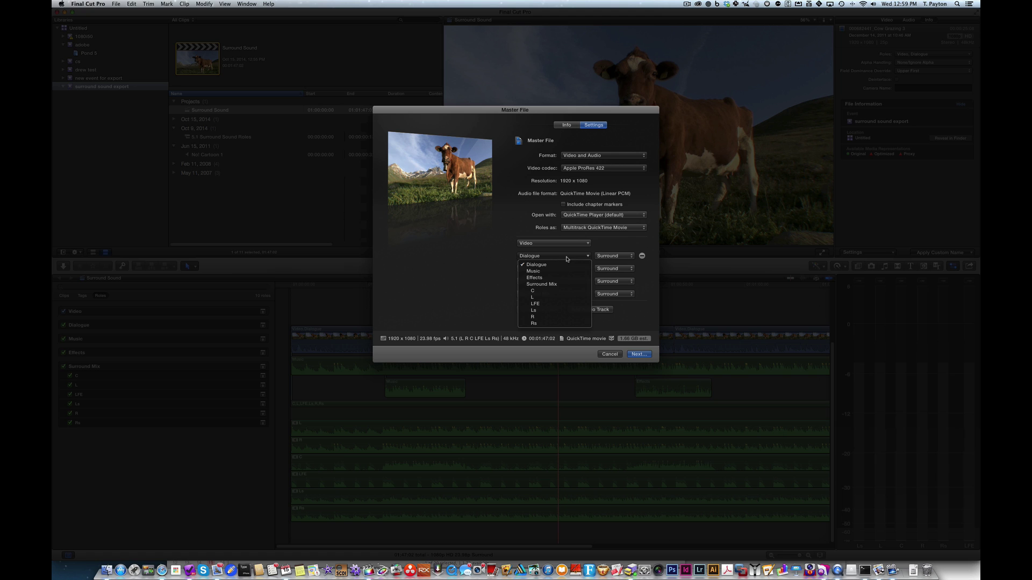
pyautogui.click(567, 298)
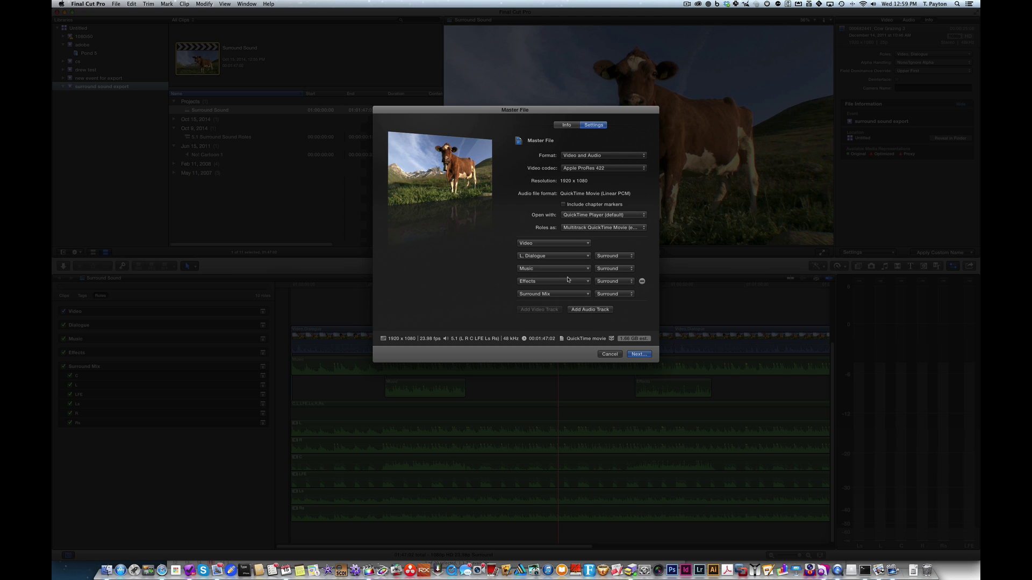
# Step: Switch to Preview to check the required track order in the 5.1 Surround delivery specification beside the Master File dialog
pyautogui.moveTo(980, 129); pyautogui.dragTo(304, 74)
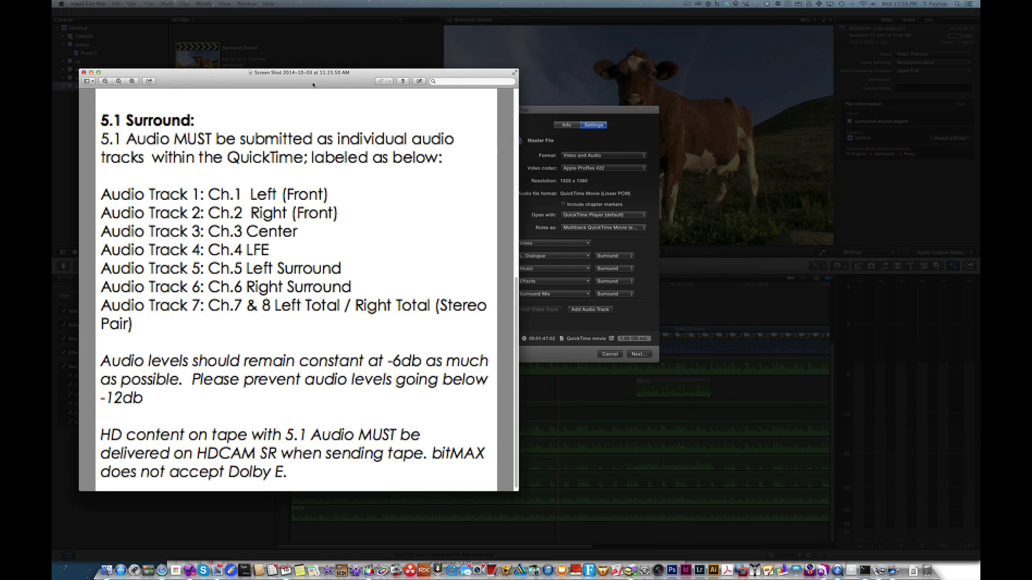
pyautogui.moveTo(626, 110); pyautogui.dragTo(784, 116)
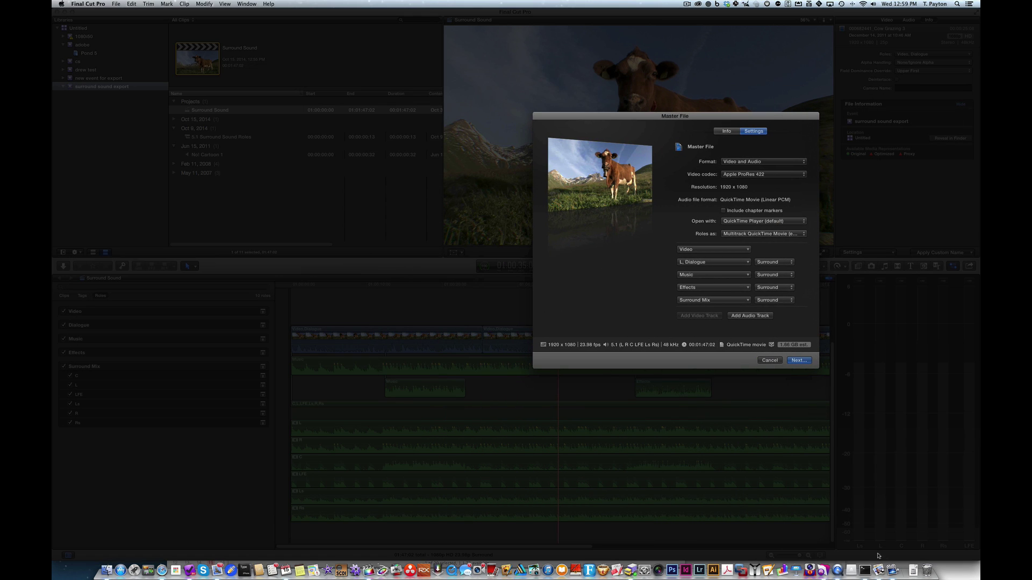
pyautogui.click(880, 571)
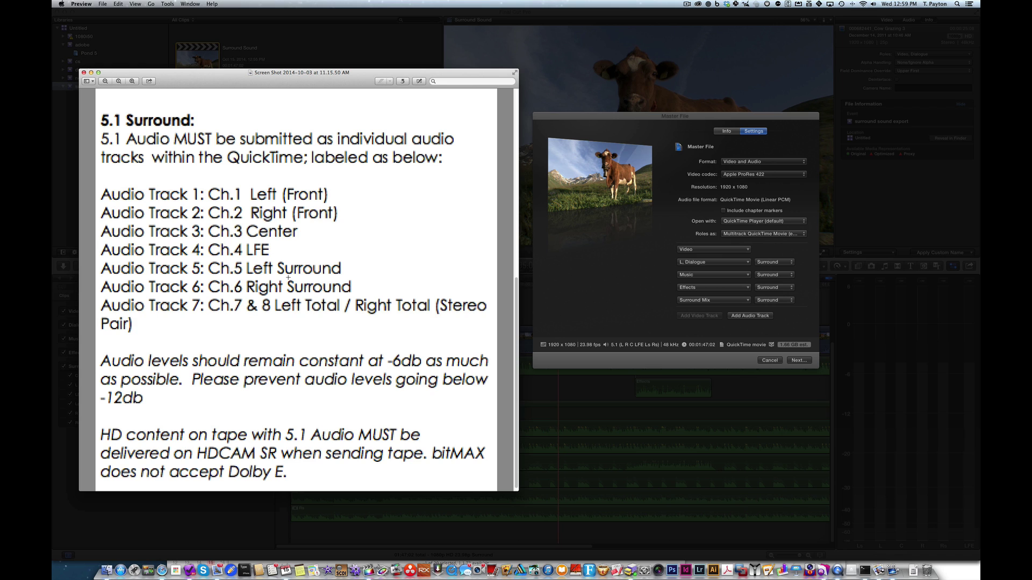
pyautogui.click(628, 265)
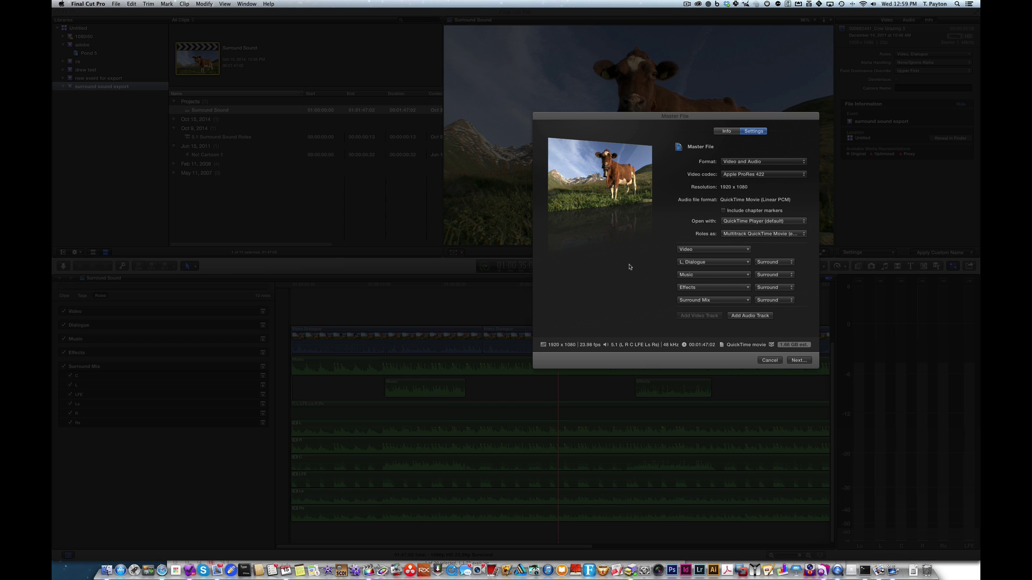
# Step: Remove Dialogue from the L track, add R to the Music track and C to the Effects track, and replace Surround Mix with LFE
pyautogui.click(713, 262)
pyautogui.click(699, 303)
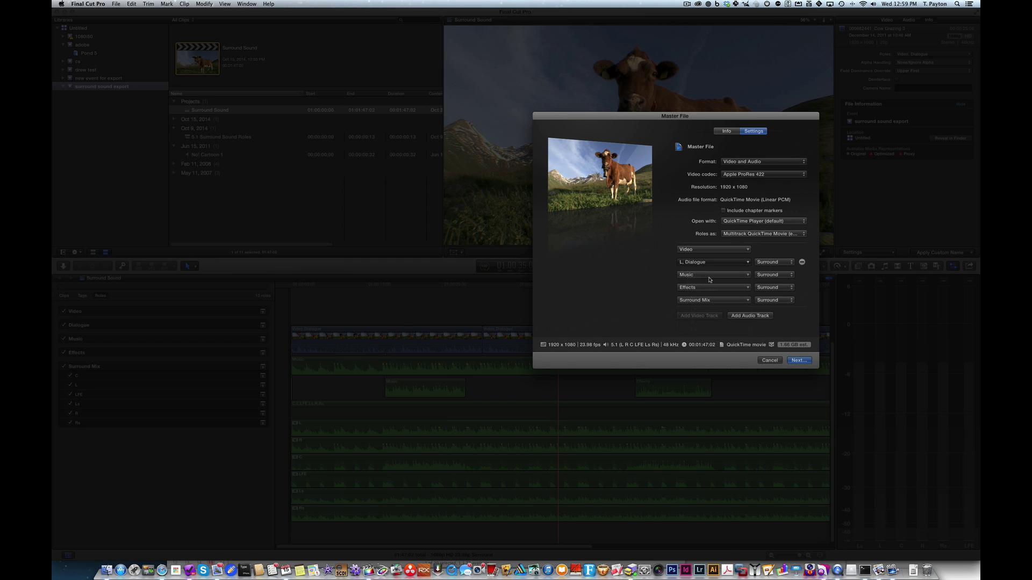
pyautogui.click(714, 275)
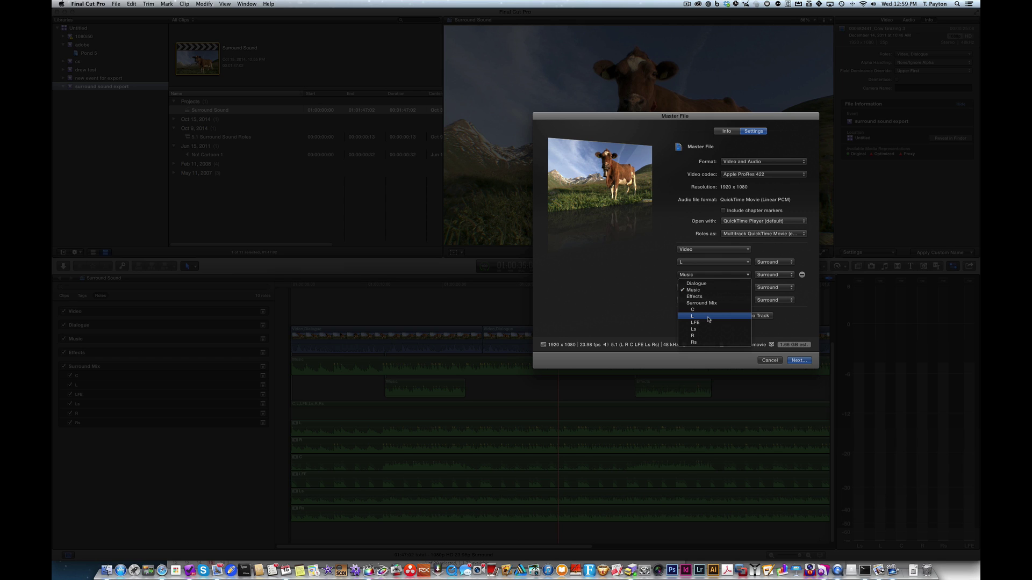
pyautogui.click(706, 335)
pyautogui.click(713, 288)
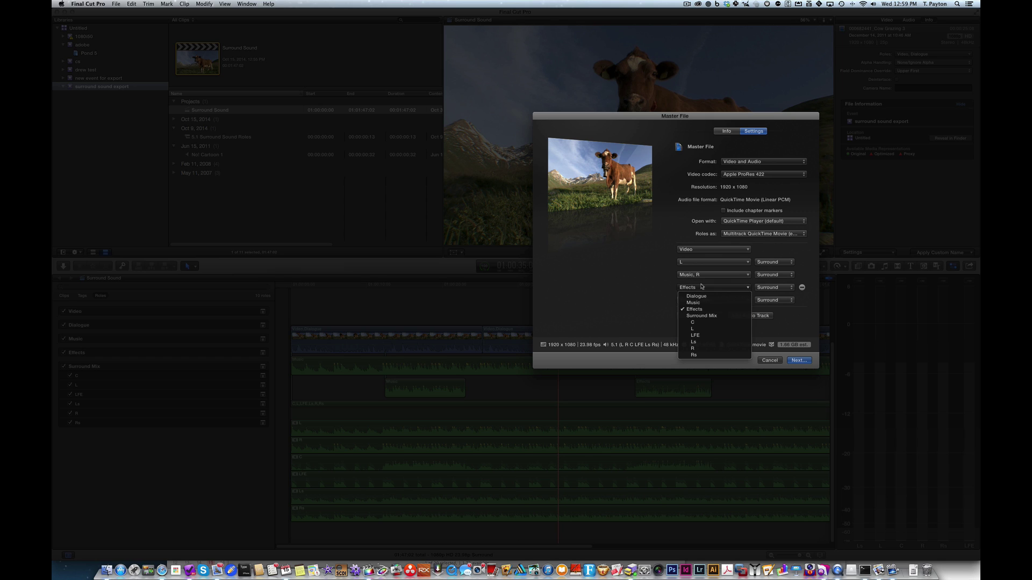
pyautogui.click(707, 325)
pyautogui.click(713, 300)
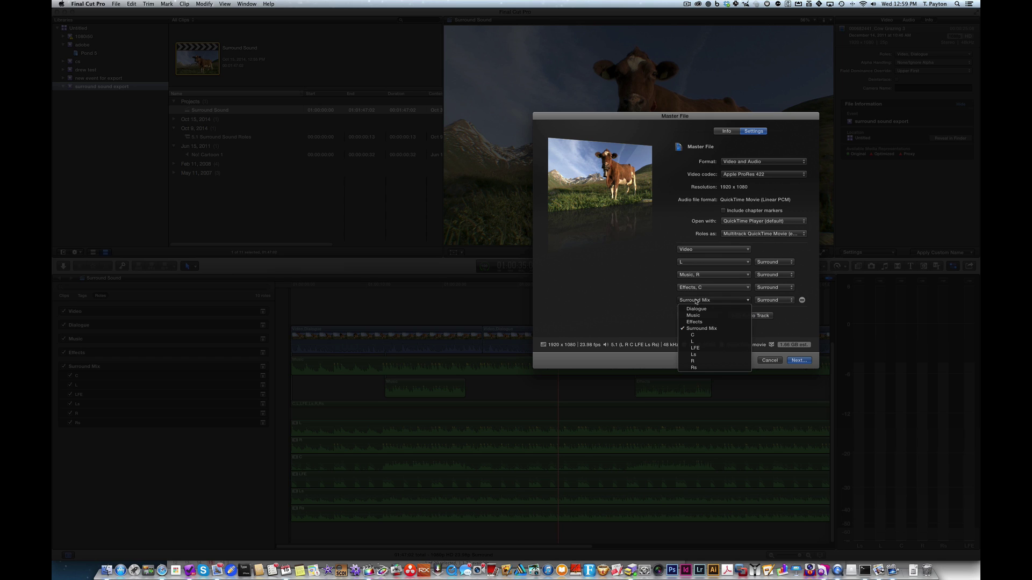
pyautogui.click(705, 349)
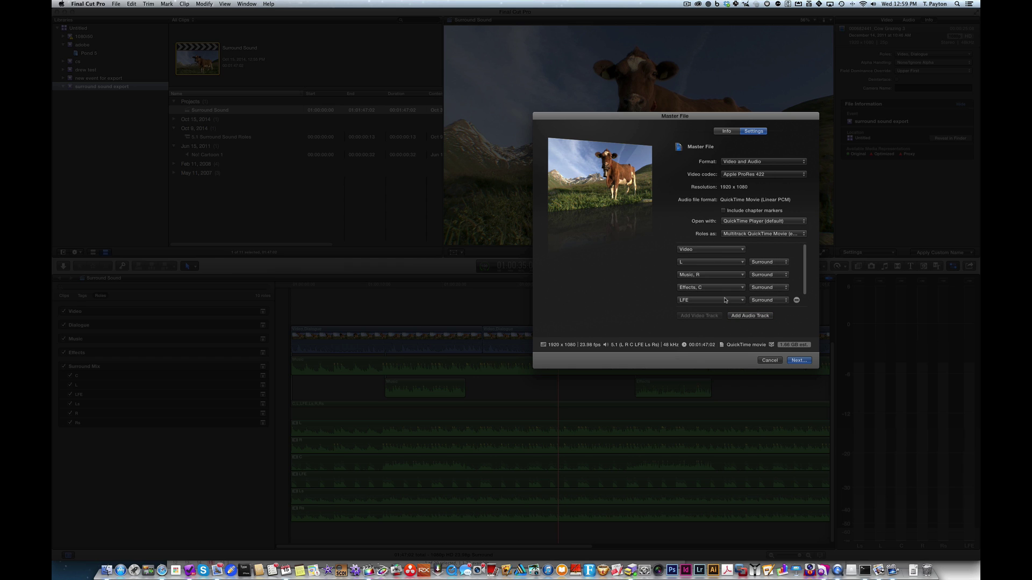
# Step: Add two more audio tracks to the export and assign them the Ls and Rs roles
pyautogui.click(750, 316)
pyautogui.click(719, 300)
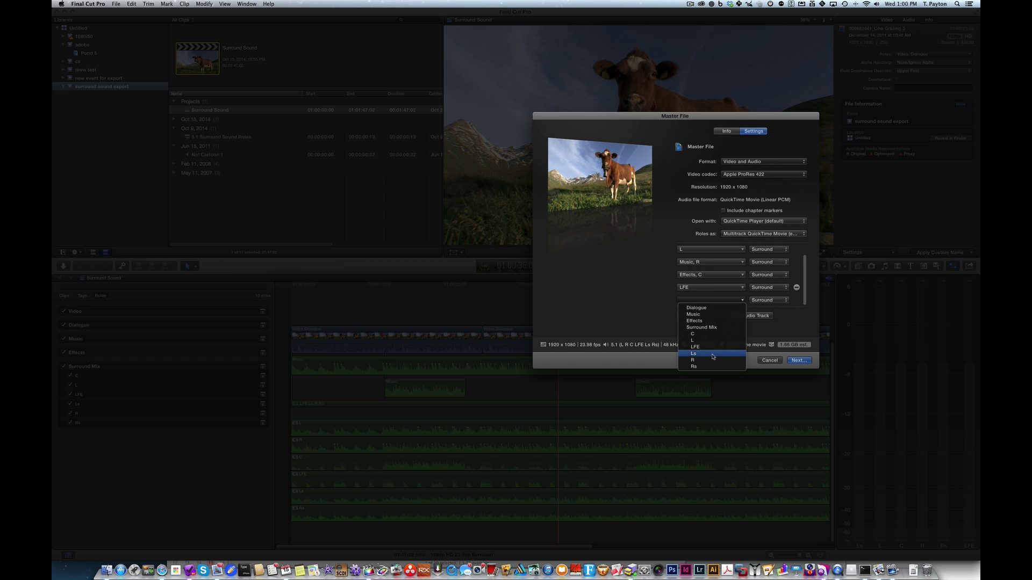
pyautogui.click(695, 353)
pyautogui.click(749, 316)
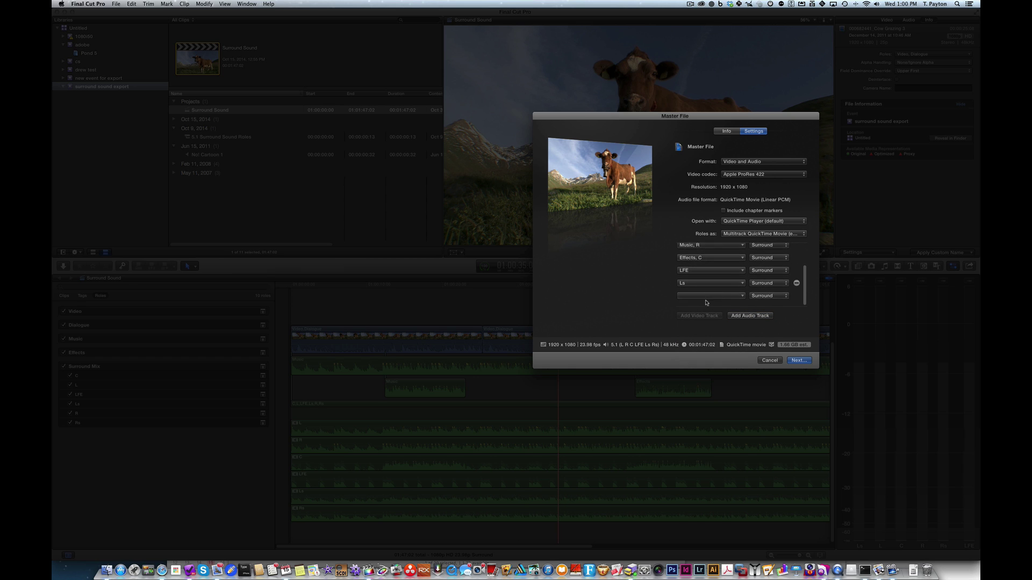
pyautogui.click(709, 300)
pyautogui.click(709, 367)
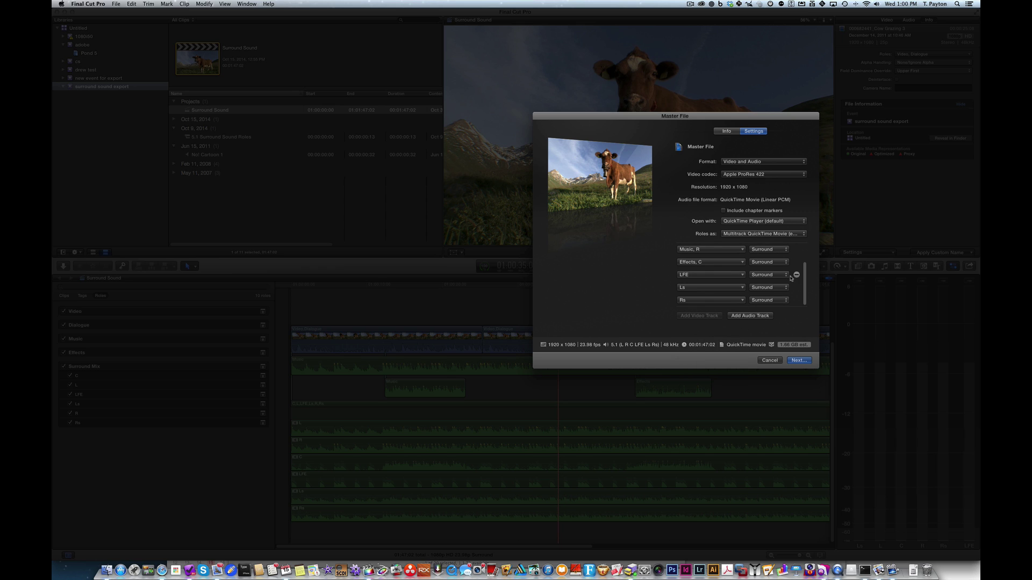
# Step: Set the L, R, C, LFE, Ls and Rs audio tracks of the export to Mono
pyautogui.scroll(3, 791, 277)
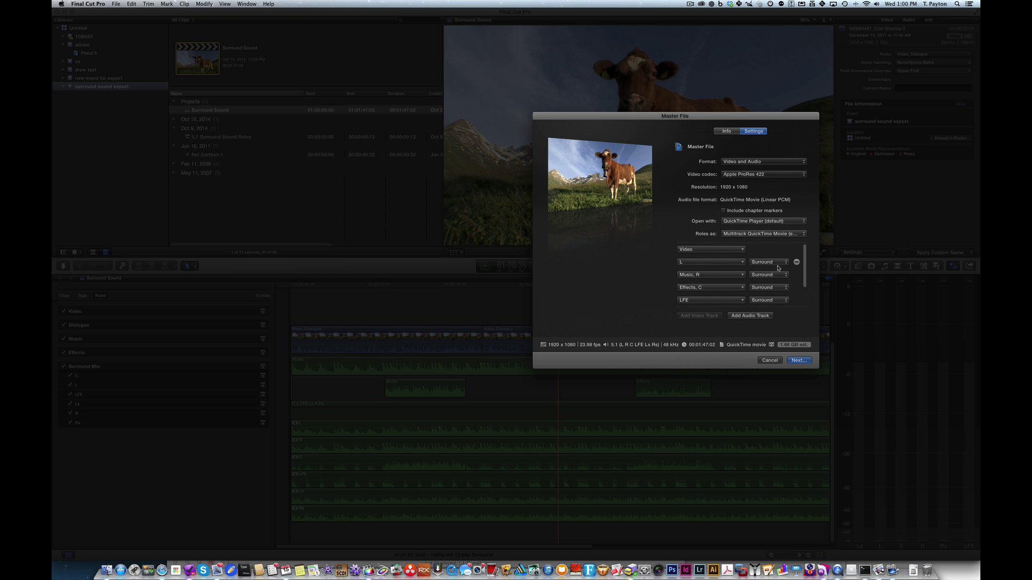
pyautogui.click(769, 275)
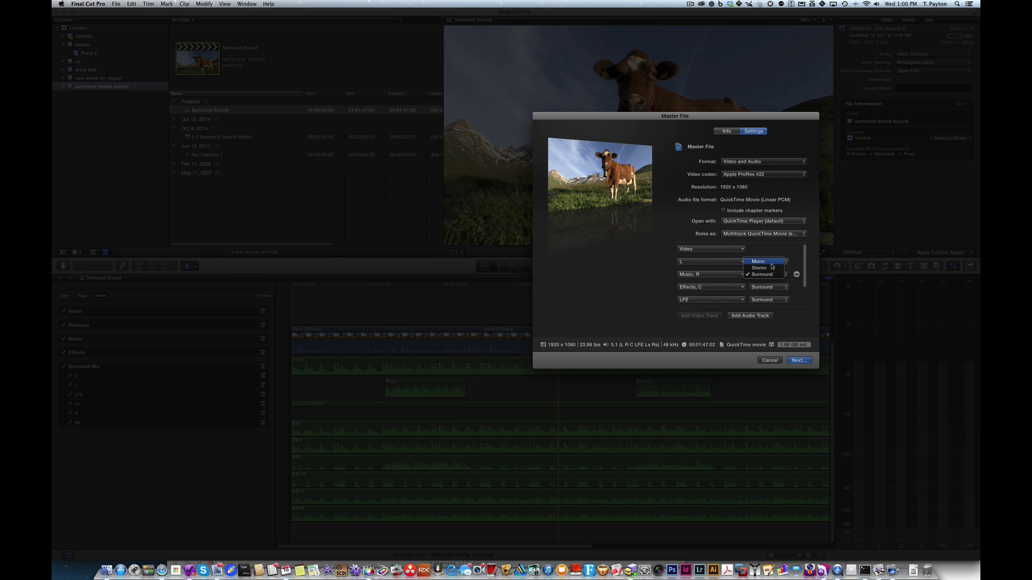
pyautogui.click(772, 261)
pyautogui.click(769, 287)
pyautogui.click(772, 274)
pyautogui.click(769, 299)
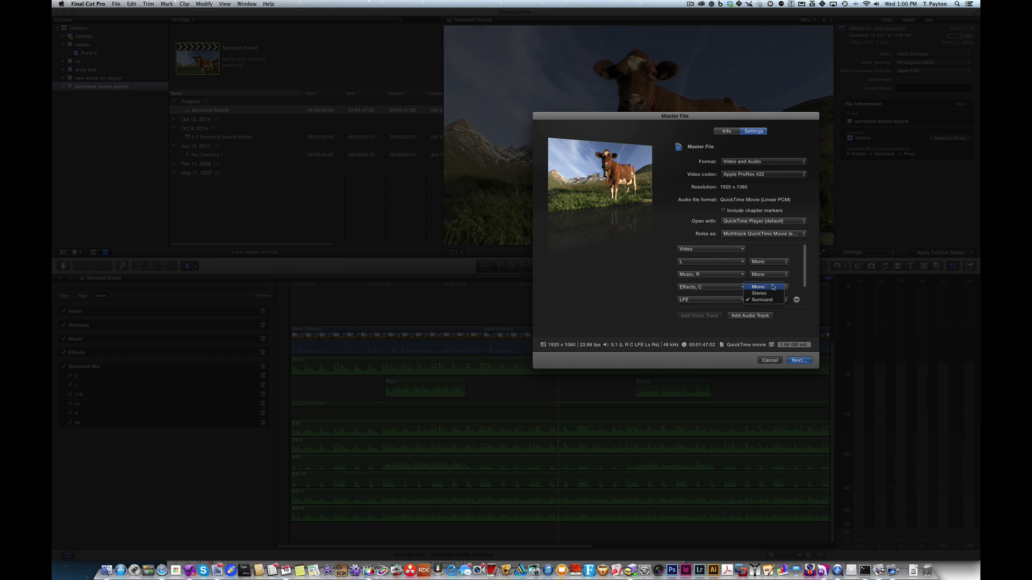
pyautogui.click(773, 287)
pyautogui.scroll(-3, 774, 284)
pyautogui.click(769, 287)
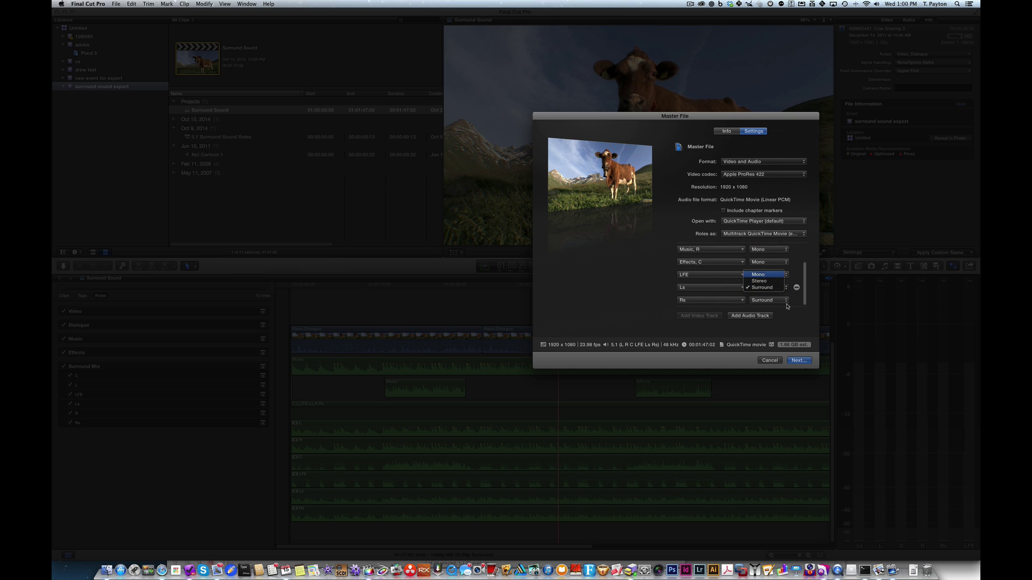
pyautogui.click(758, 274)
pyautogui.click(768, 300)
pyautogui.click(758, 287)
# Step: Remove the Music role from the R track and the Effects role from the C track
pyautogui.scroll(3, 712, 280)
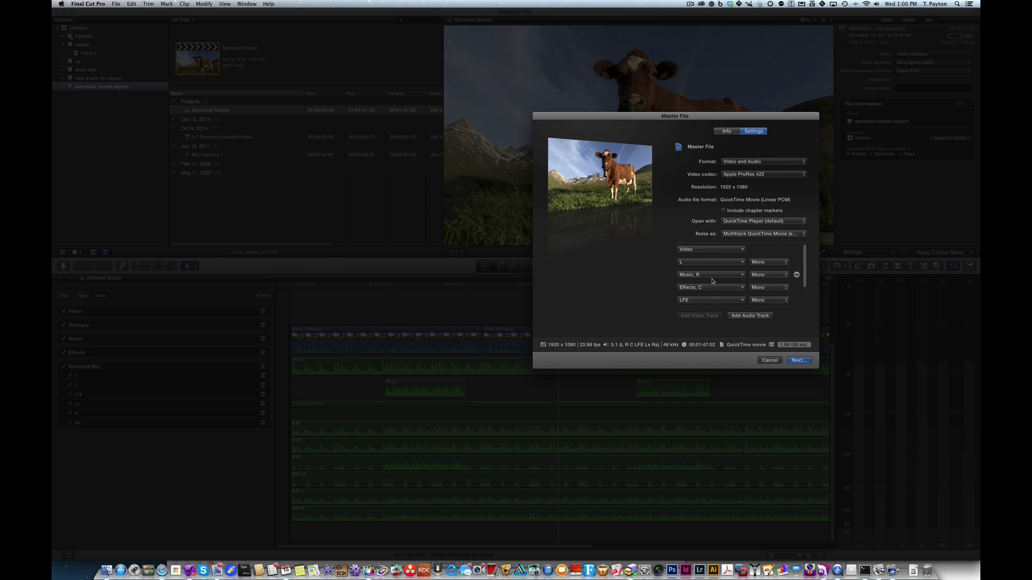
pyautogui.click(712, 277)
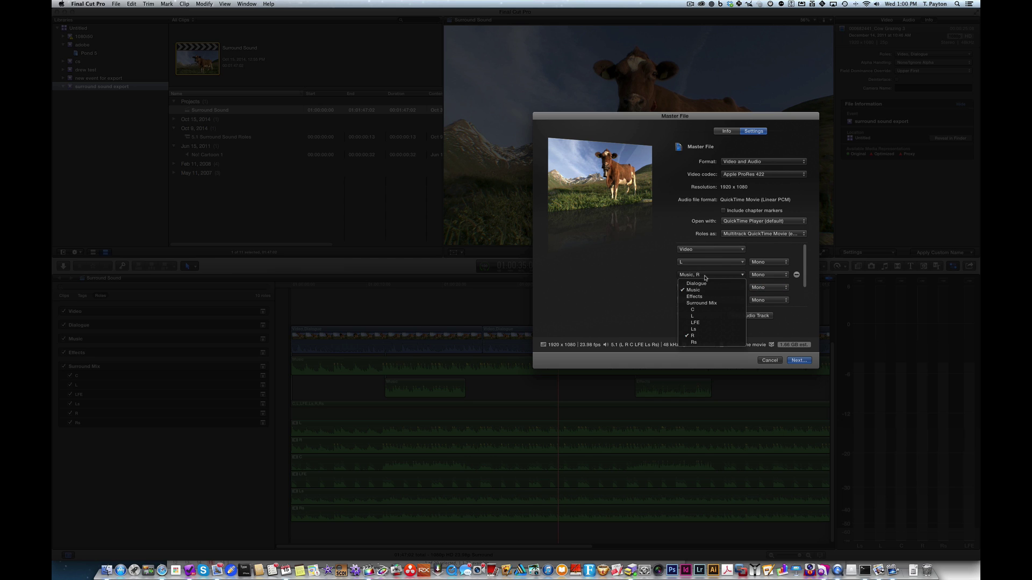
pyautogui.click(653, 276)
pyautogui.click(712, 274)
pyautogui.click(716, 291)
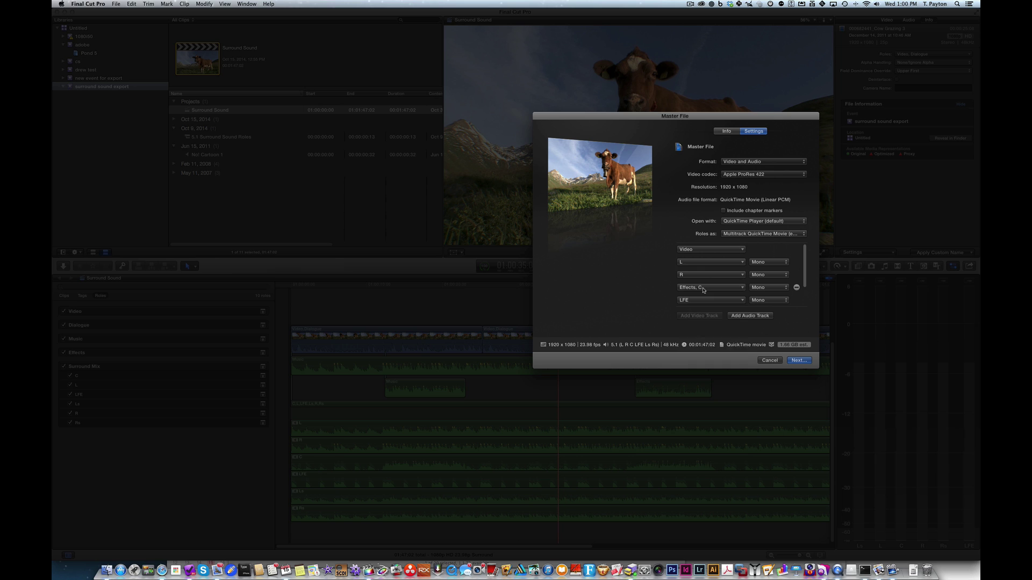
pyautogui.click(710, 288)
pyautogui.click(709, 309)
pyautogui.scroll(-1, 710, 285)
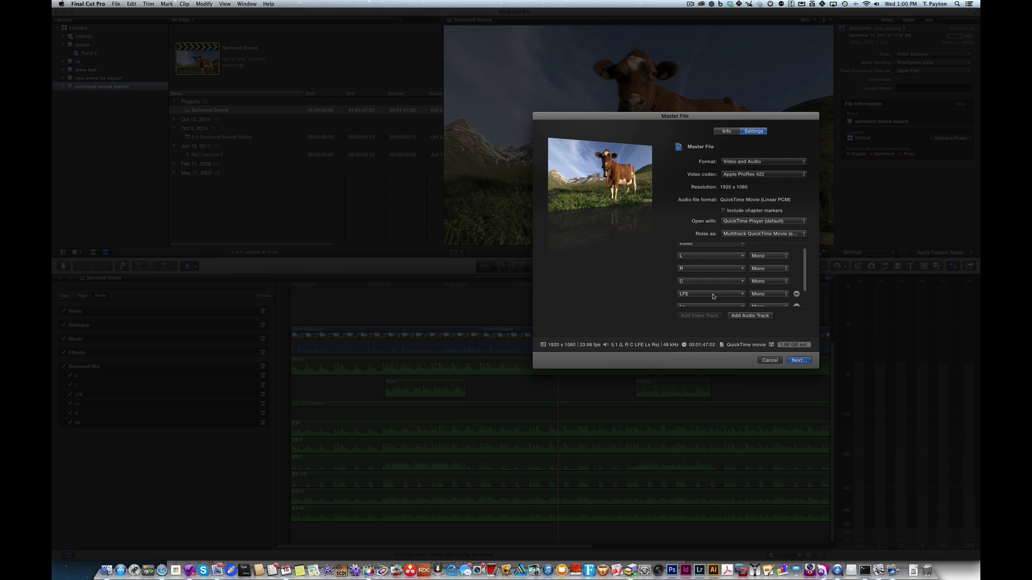
pyautogui.scroll(2, 712, 296)
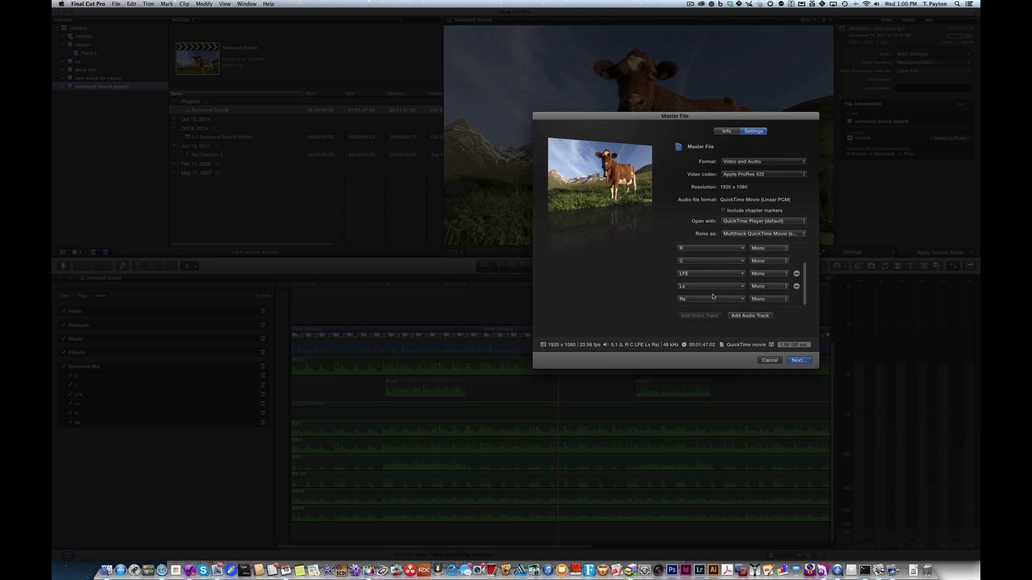
# Step: Save the edited roles configuration as a preset named "Surroudn Sound Mono"
pyautogui.click(761, 235)
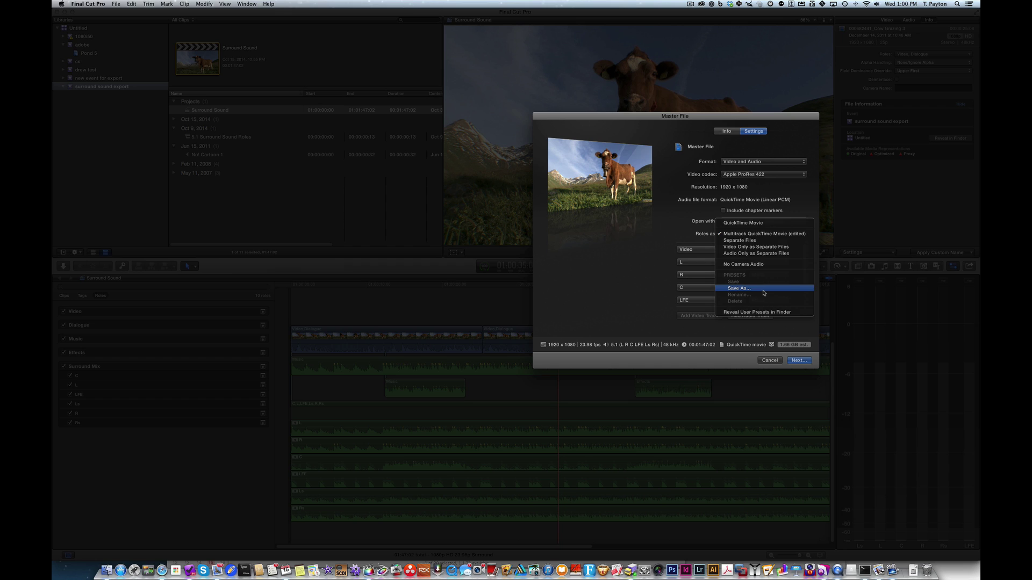
pyautogui.click(739, 288)
pyautogui.write('Surroudn Sound Mono')
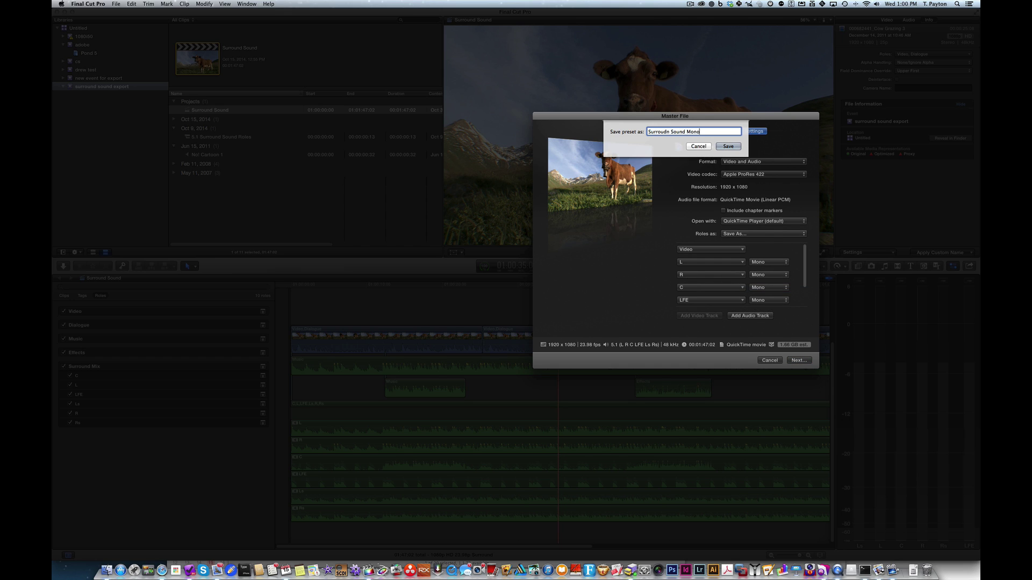
pyautogui.press('Return')
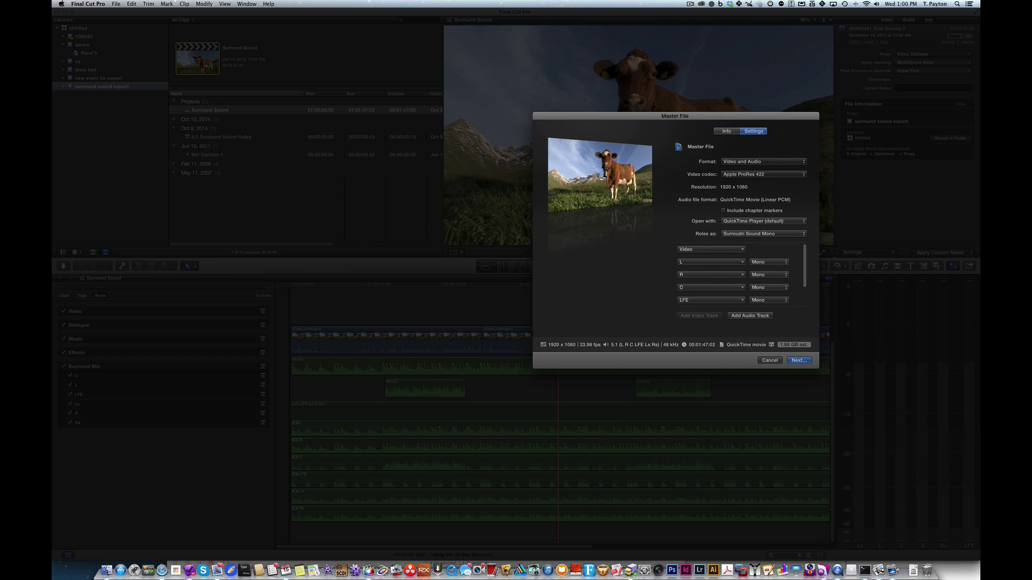
# Step: Compare the export's track list with the 5.1 Surround specification in Preview, and cancel the Master File export
pyautogui.scroll(-3, 765, 294)
pyautogui.scroll(3, 766, 295)
pyautogui.scroll(-1, 764, 300)
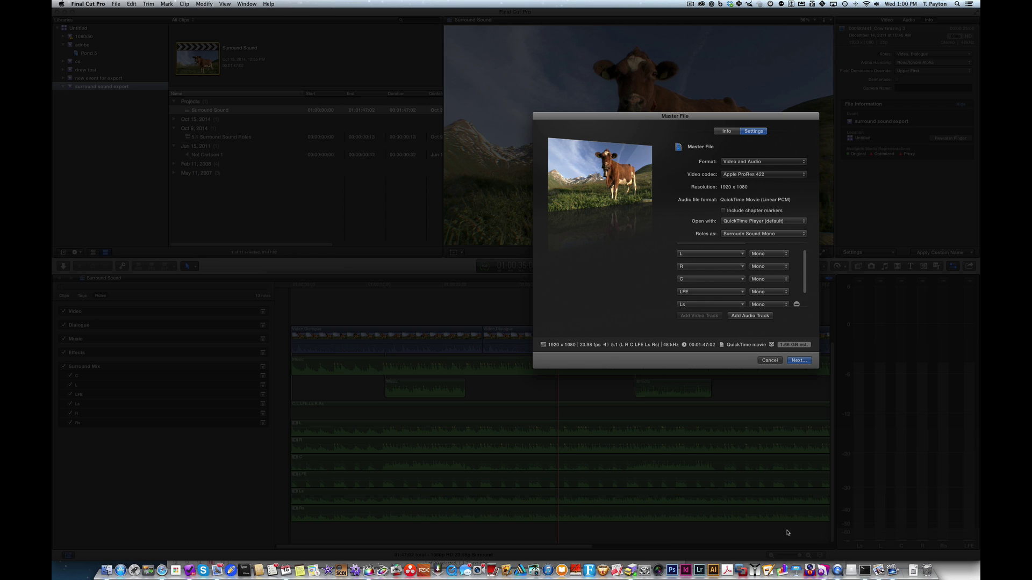
pyautogui.click(882, 571)
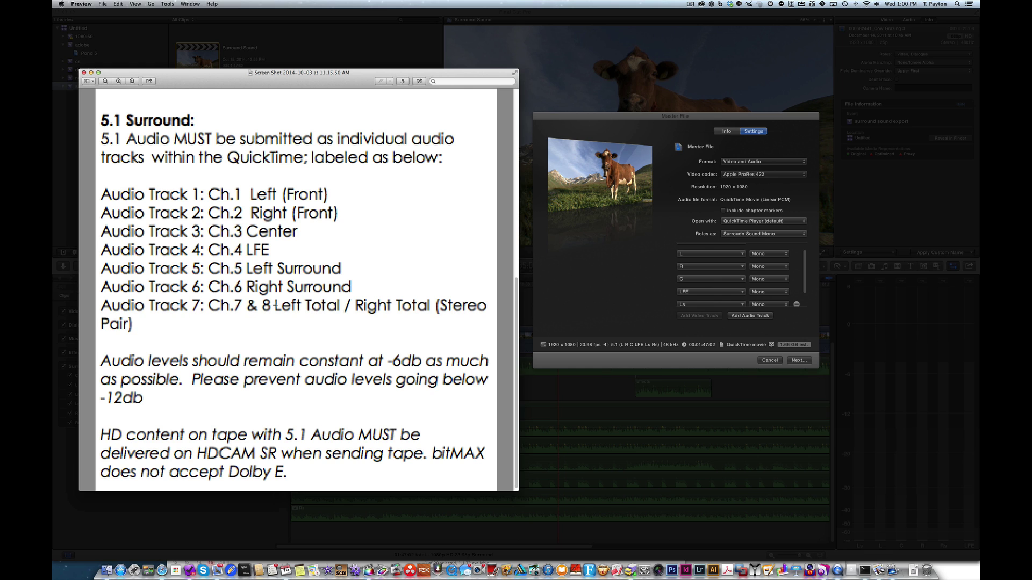
pyautogui.click(652, 326)
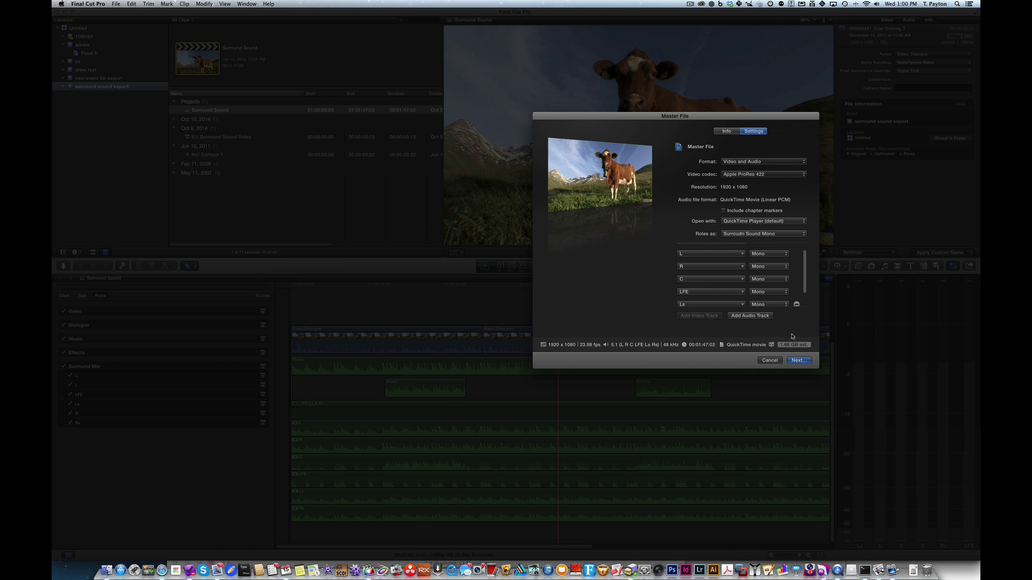
pyautogui.scroll(-1, 804, 275)
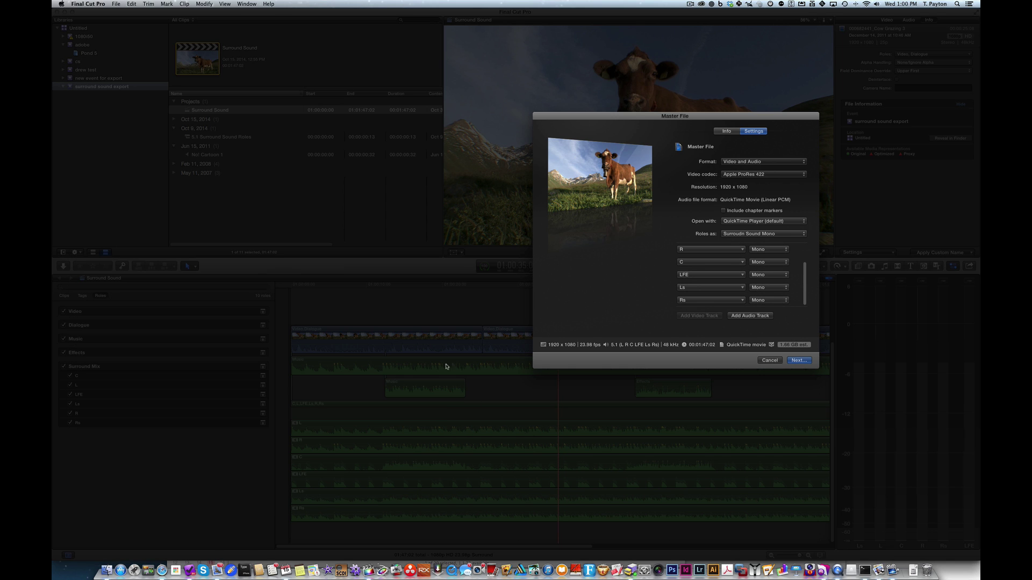
pyautogui.click(774, 361)
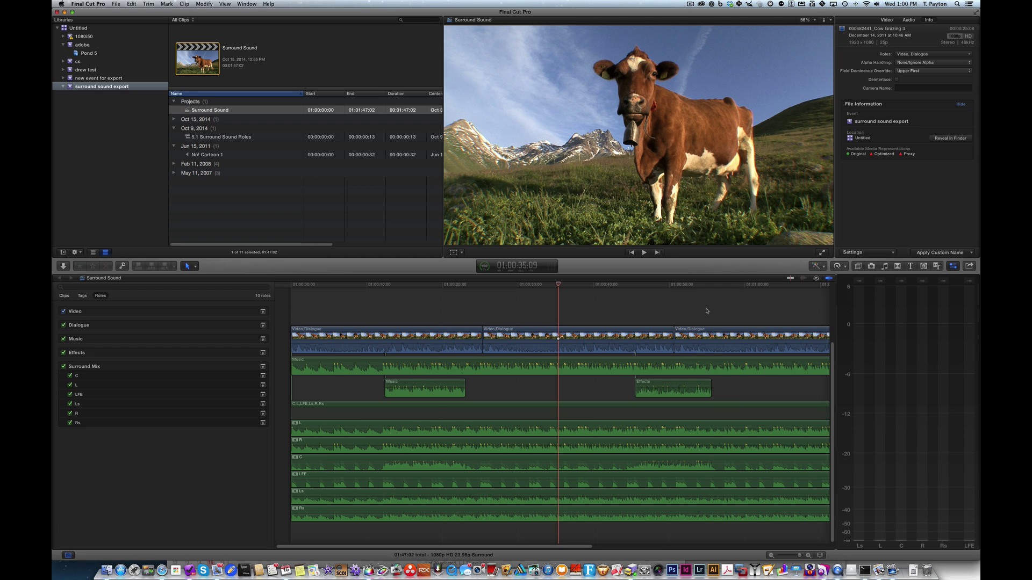
# Step: Duplicate the Surround Sound audio clip in the timeline, placing the copy below the original's channel components
pyautogui.click(535, 409)
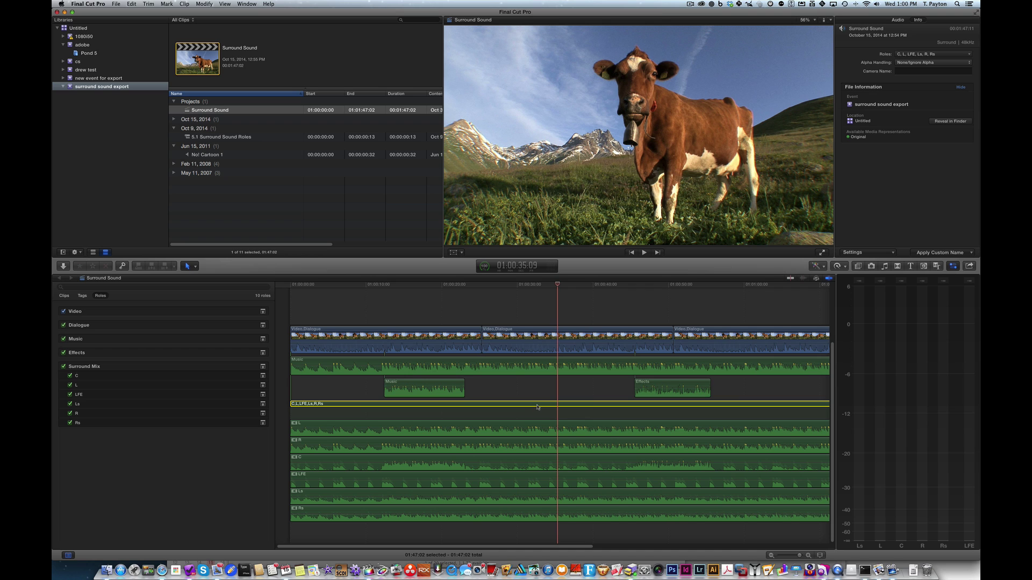
pyautogui.rightClick(538, 407)
pyautogui.click(535, 407)
pyautogui.moveTo(535, 407); pyautogui.dragTo(520, 537)
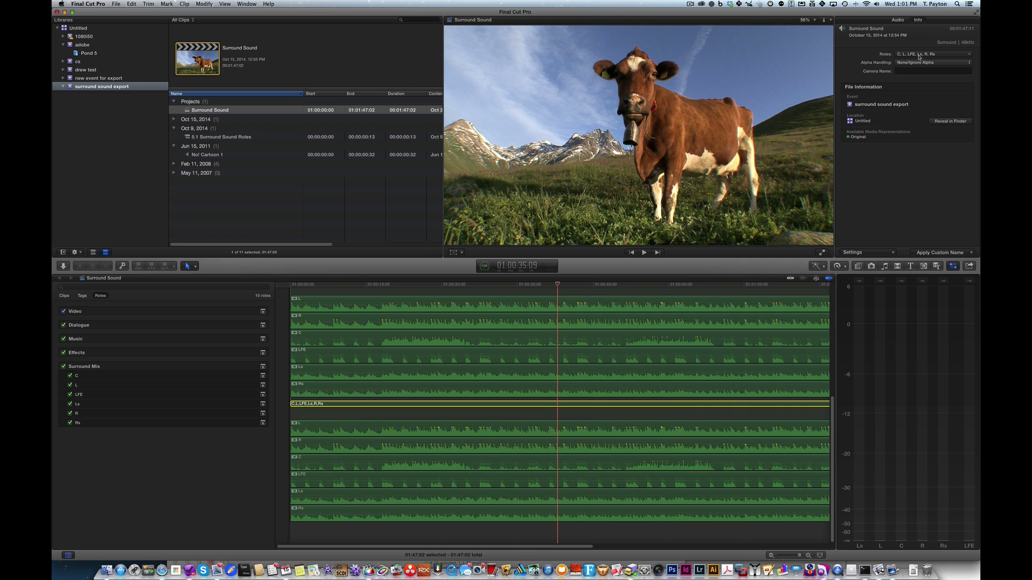
# Step: Change the duplicate clip's channel configuration from six mono channels to Surround 5.1
pyautogui.click(898, 20)
pyautogui.click(951, 137)
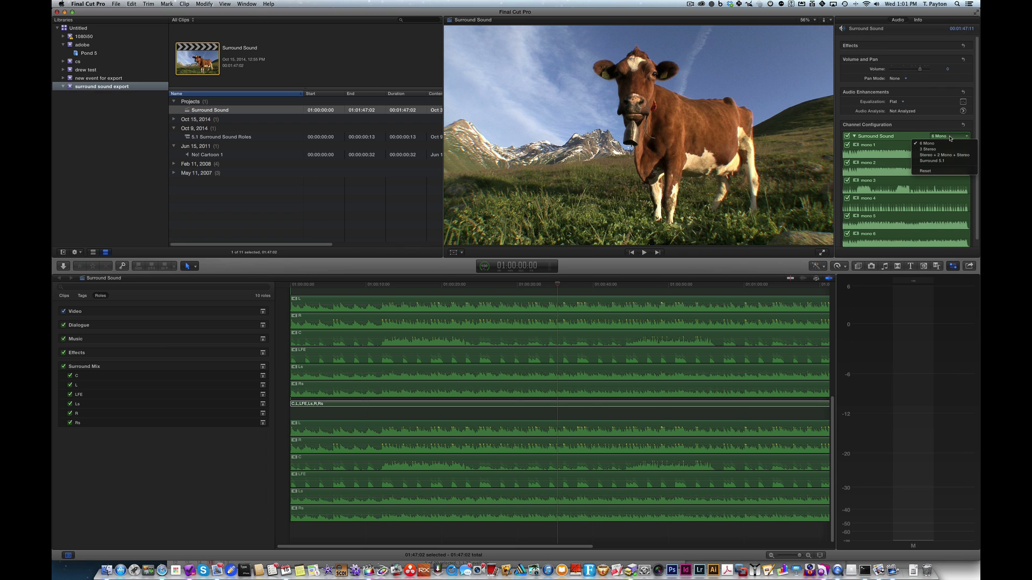
pyautogui.click(950, 161)
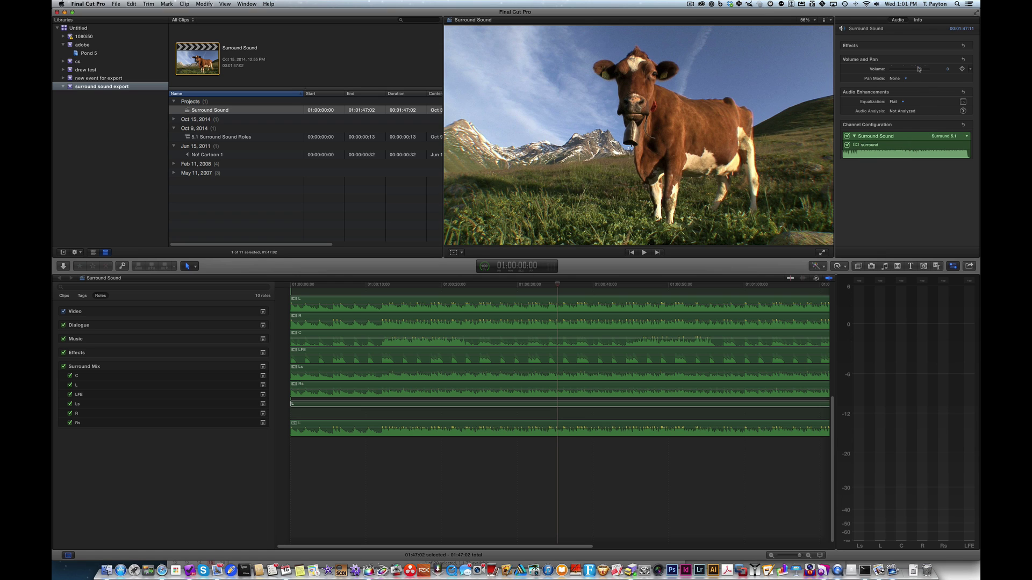
# Step: Create a new audio role named "Stereo Mix" in the Role Editor
pyautogui.hotkey('ctrl', 'Tab')
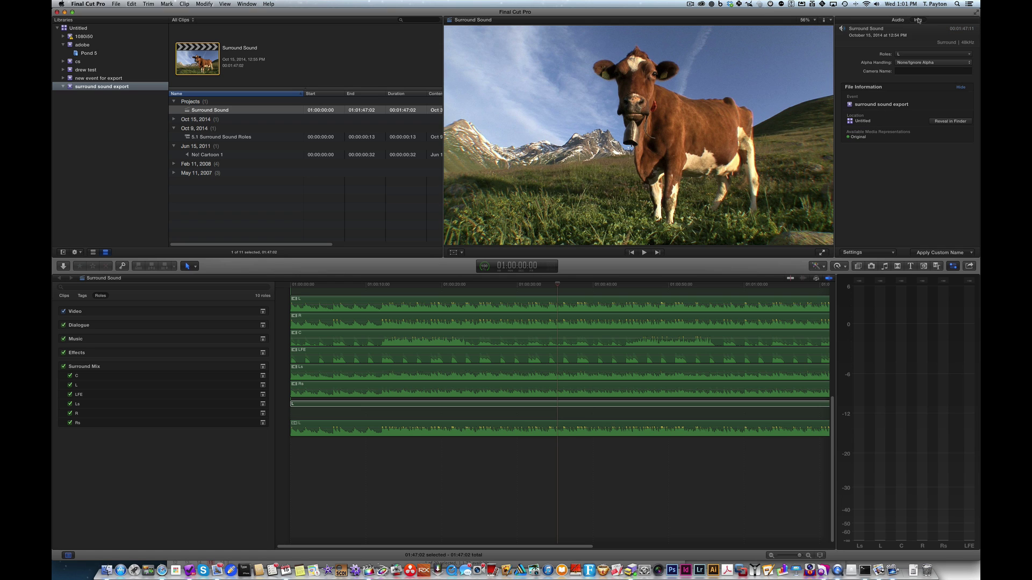
pyautogui.click(913, 54)
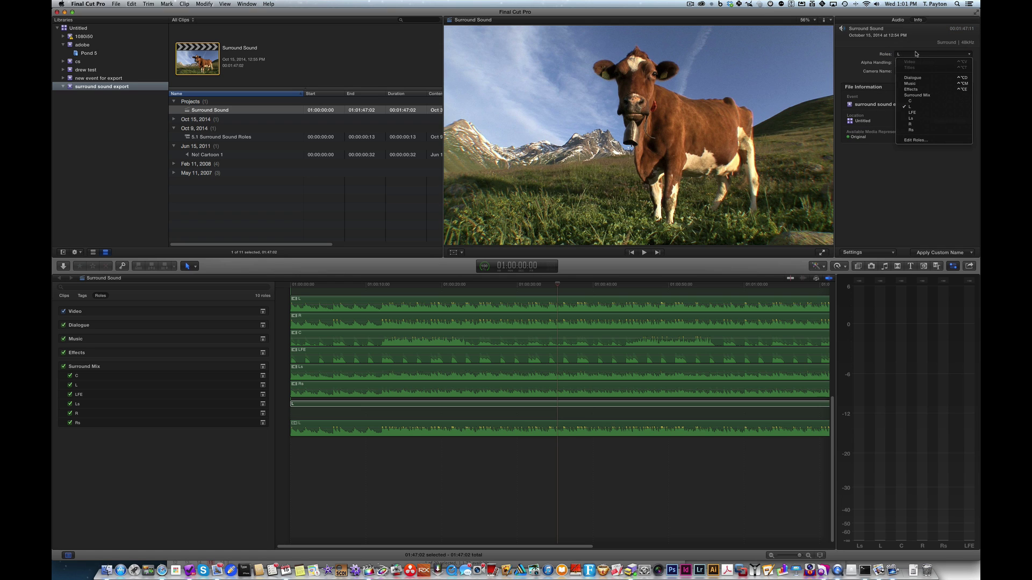
pyautogui.click(925, 141)
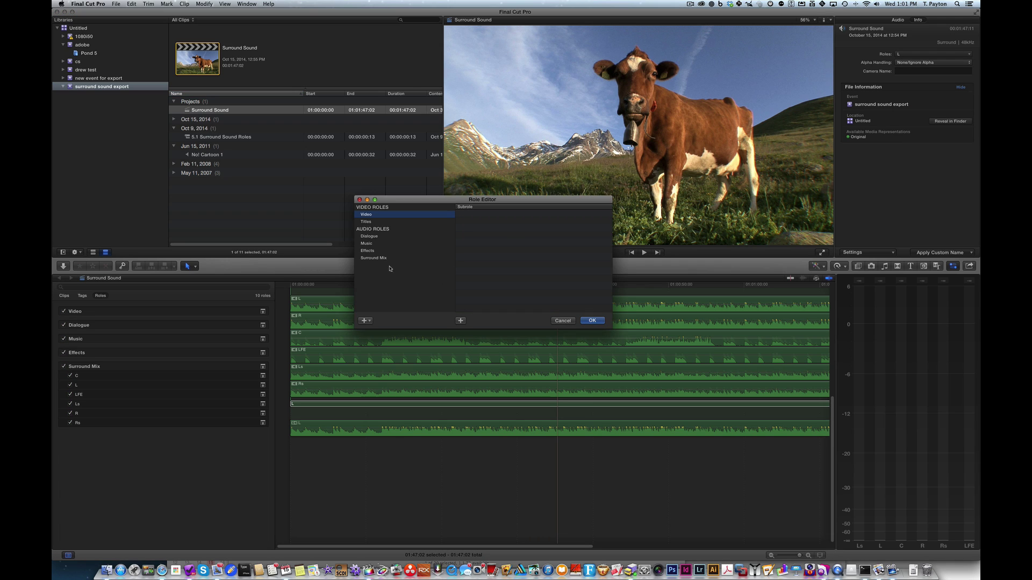
pyautogui.click(365, 321)
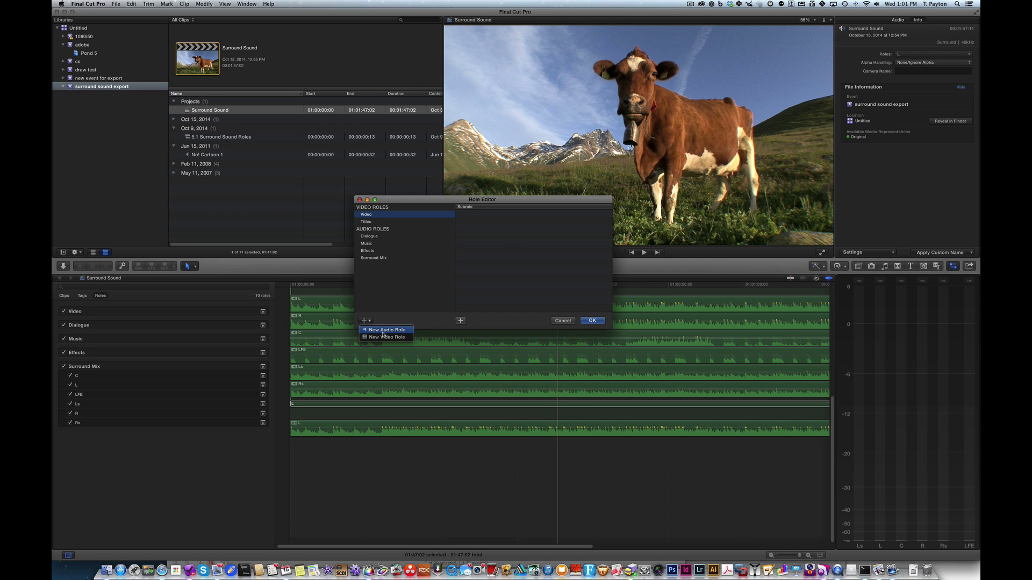
pyautogui.click(383, 332)
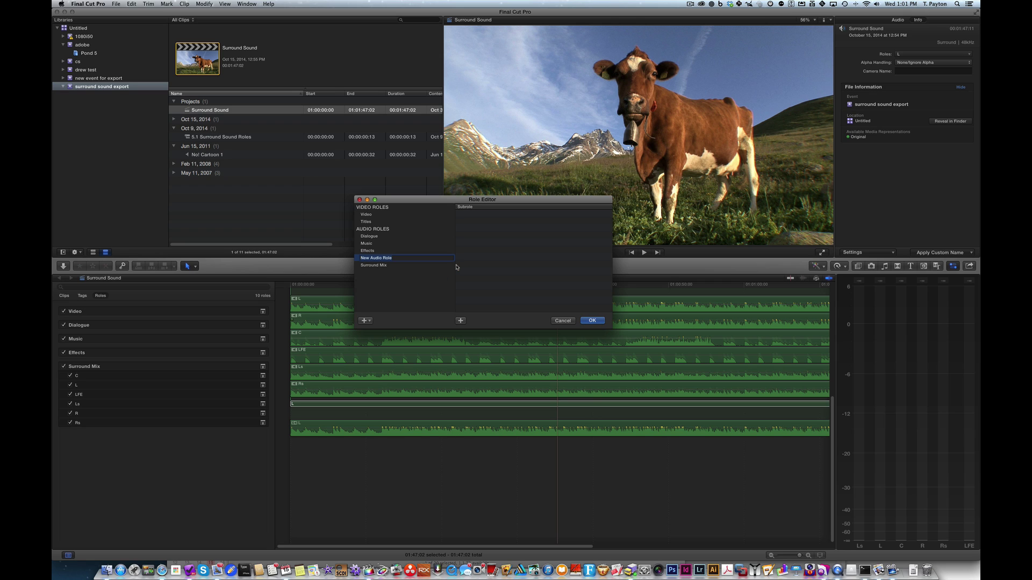
pyautogui.write('Stereo Mix')
pyautogui.click(480, 280)
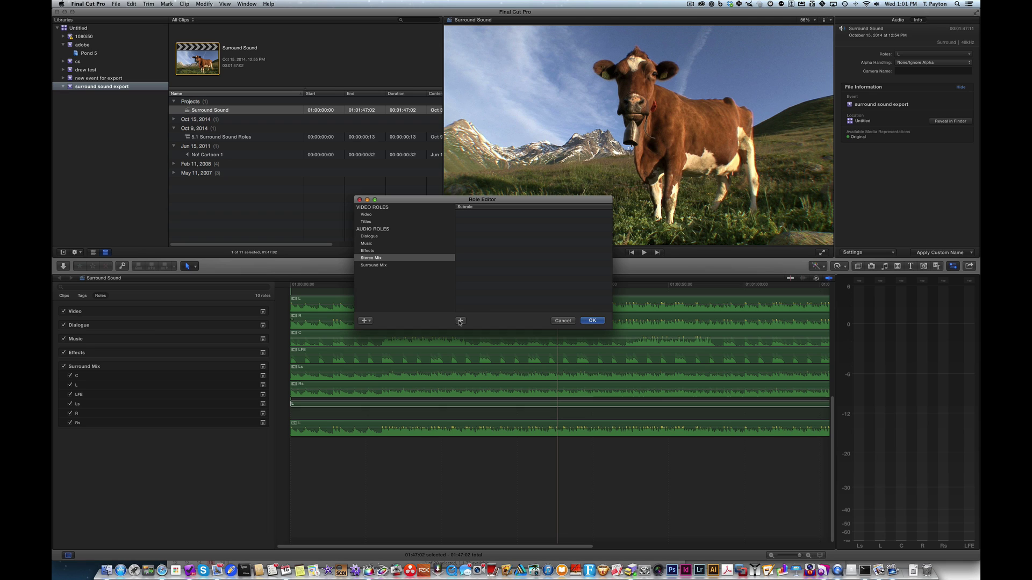
pyautogui.click(593, 320)
# Step: Assign the Stereo Mix role to the duplicated Surround Sound clip
pyautogui.click(383, 481)
pyautogui.click(456, 404)
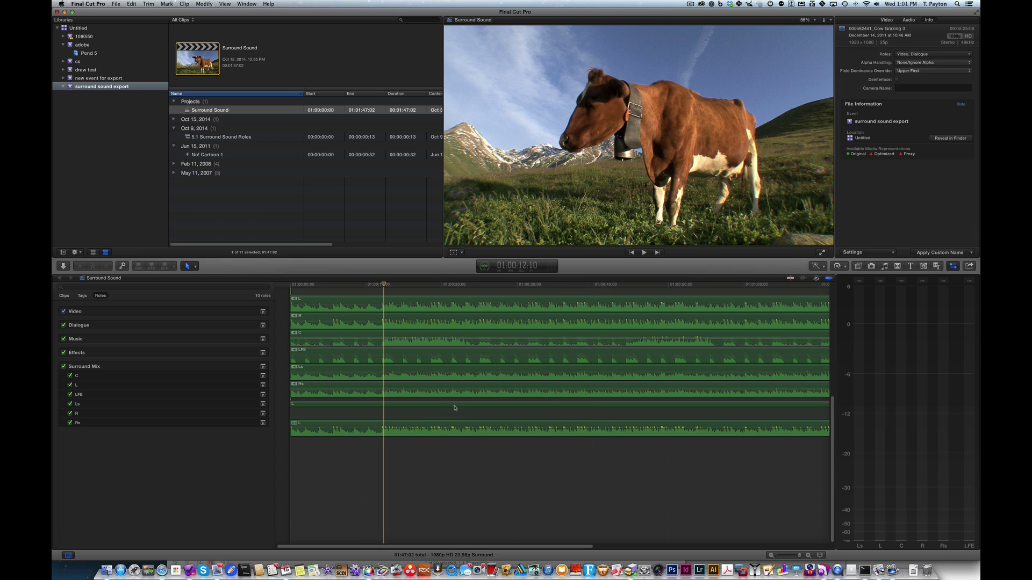
pyautogui.click(936, 56)
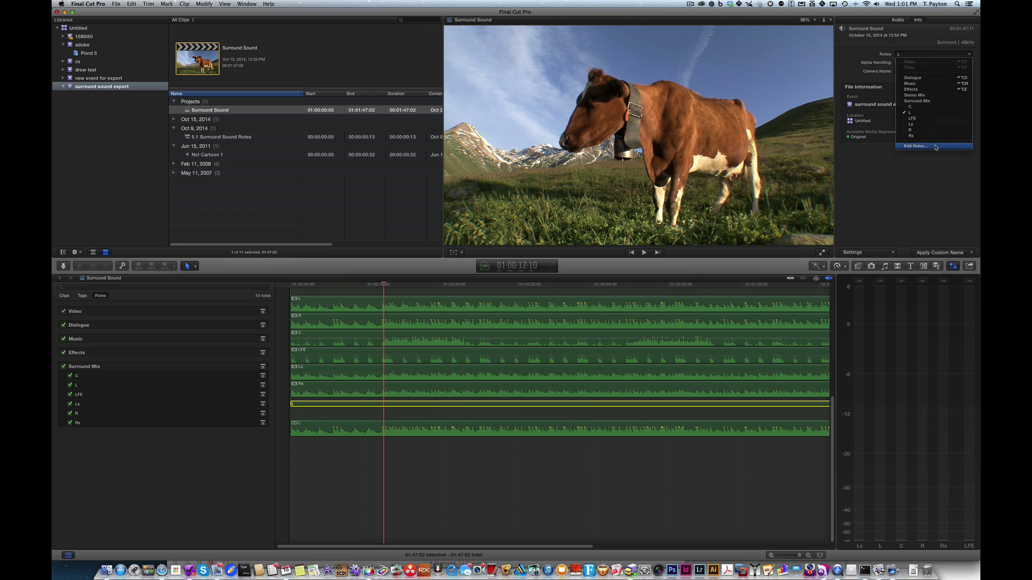
pyautogui.click(932, 96)
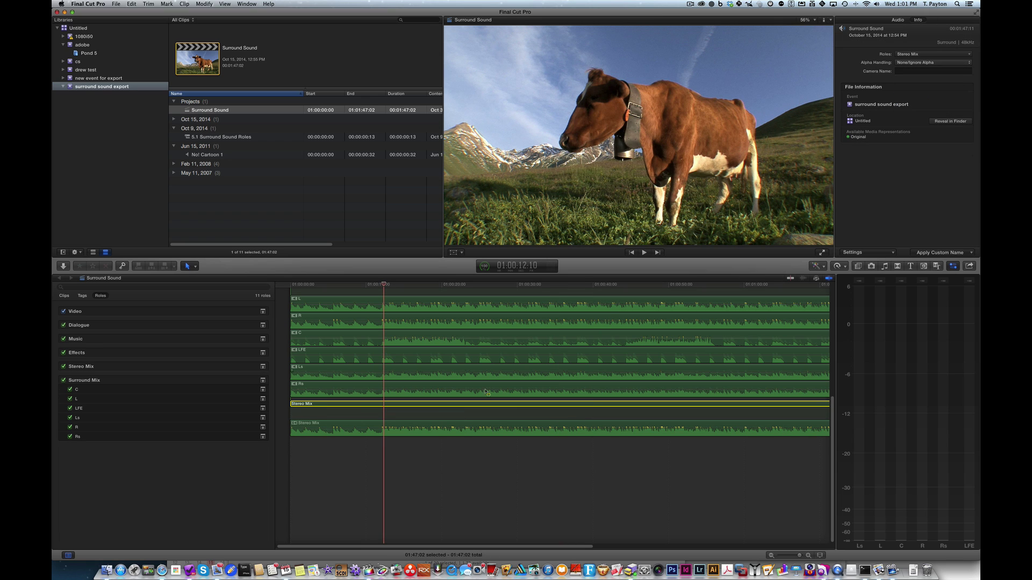
# Step: Collapse the audio components of the Stereo Mix clip in the timeline
pyautogui.click(445, 470)
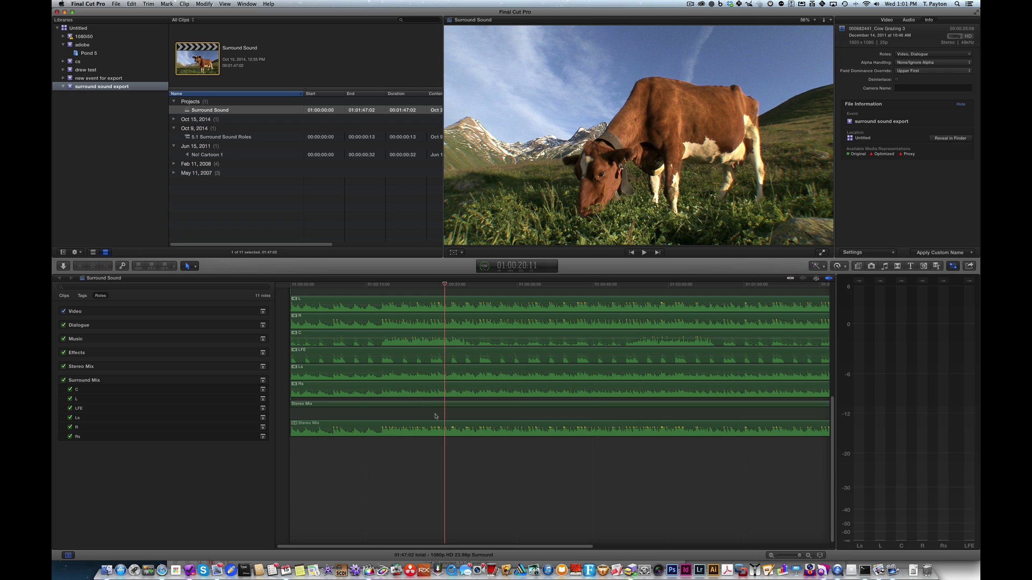
pyautogui.rightClick(436, 407)
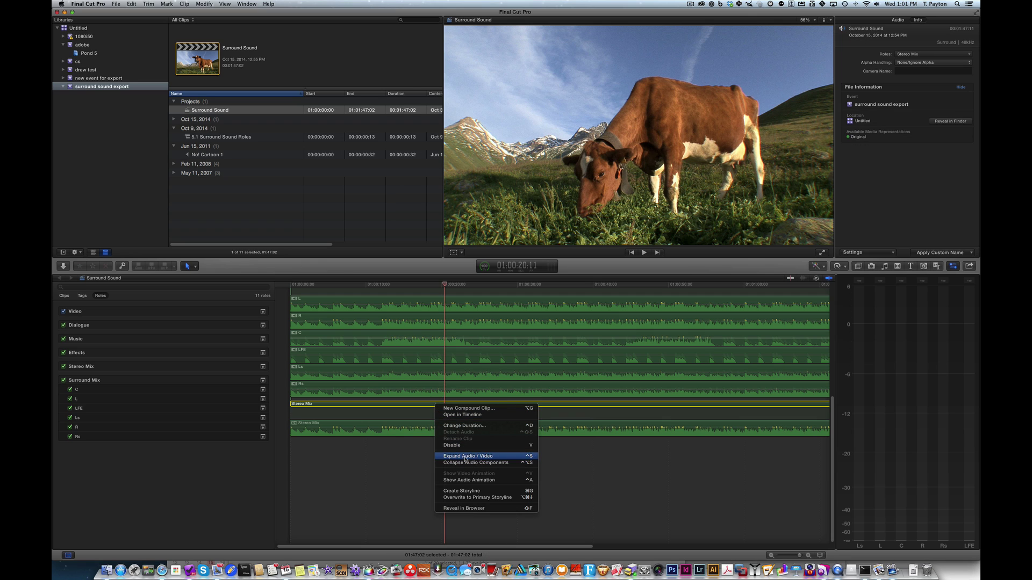
pyautogui.click(465, 463)
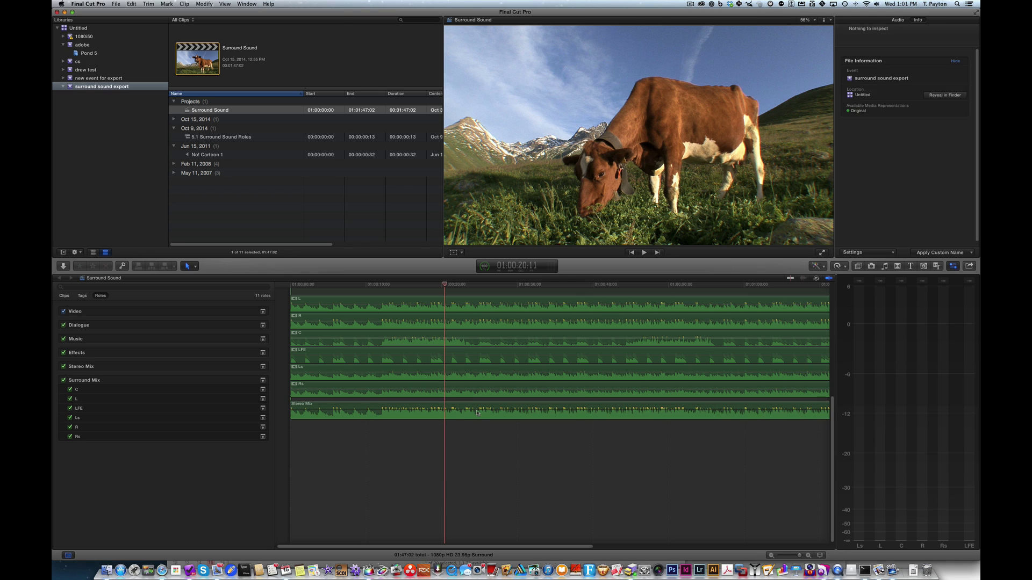
pyautogui.scroll(2, 515, 455)
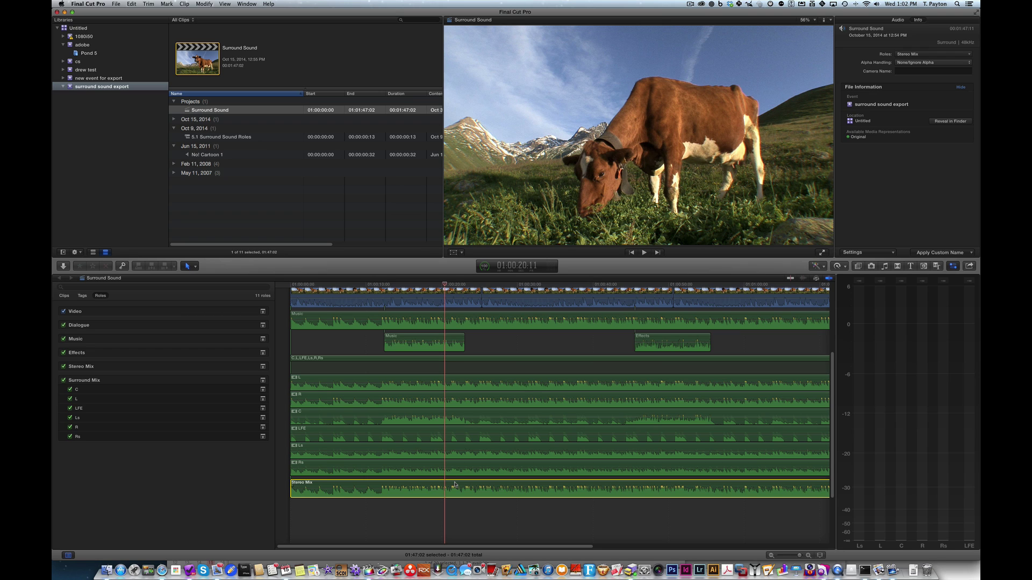
# Step: Start a Master File export of the project in Video and Audio format, using the "Surroudn Sound Mono" roles preset
pyautogui.click(969, 266)
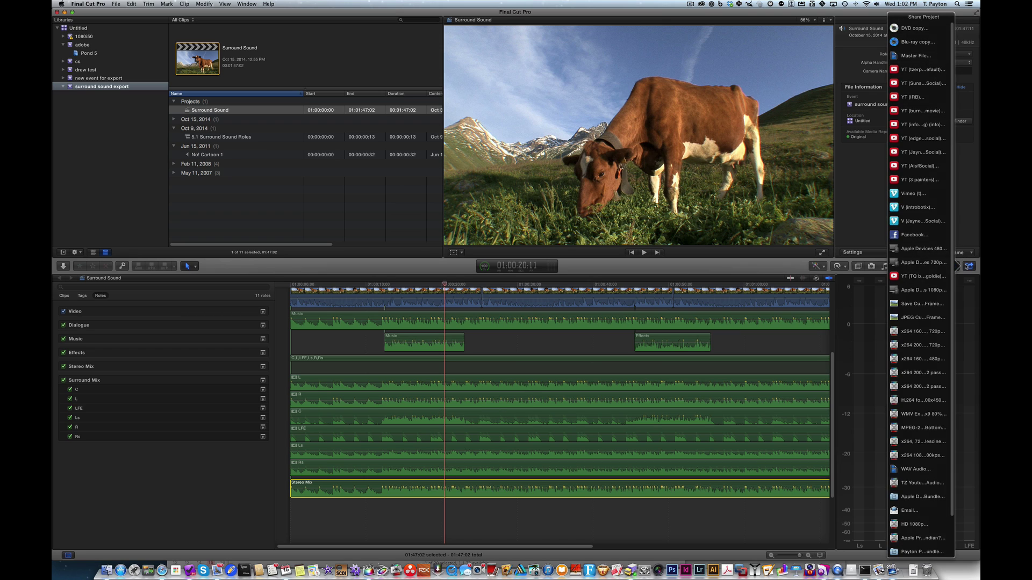
pyautogui.click(916, 55)
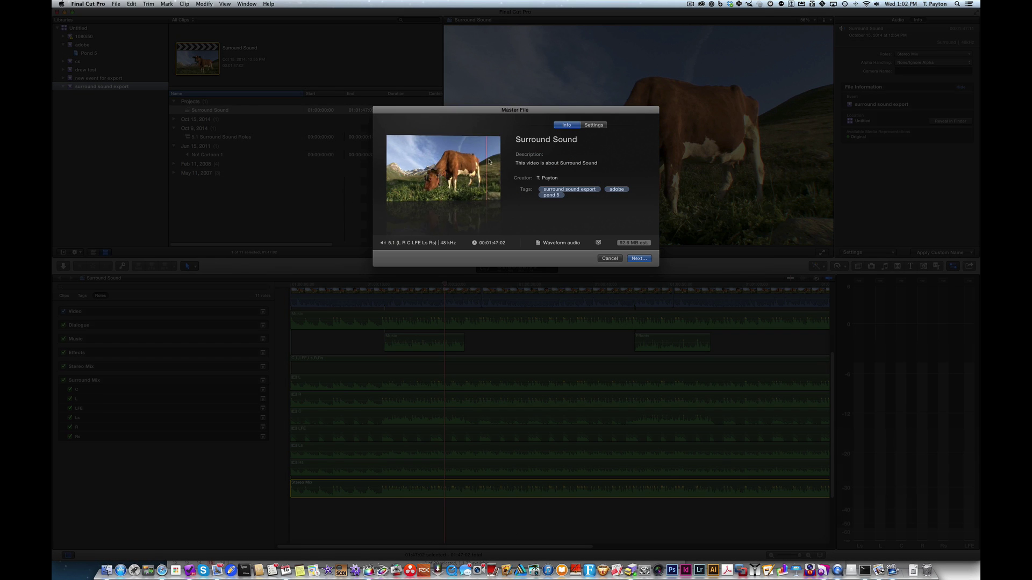
pyautogui.click(594, 124)
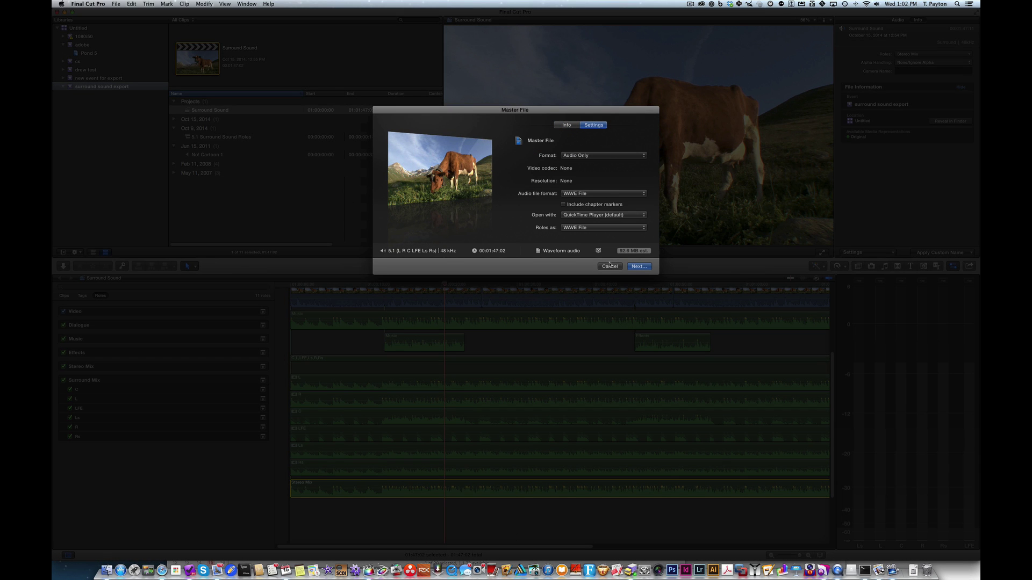
pyautogui.click(599, 157)
pyautogui.click(594, 144)
pyautogui.click(610, 232)
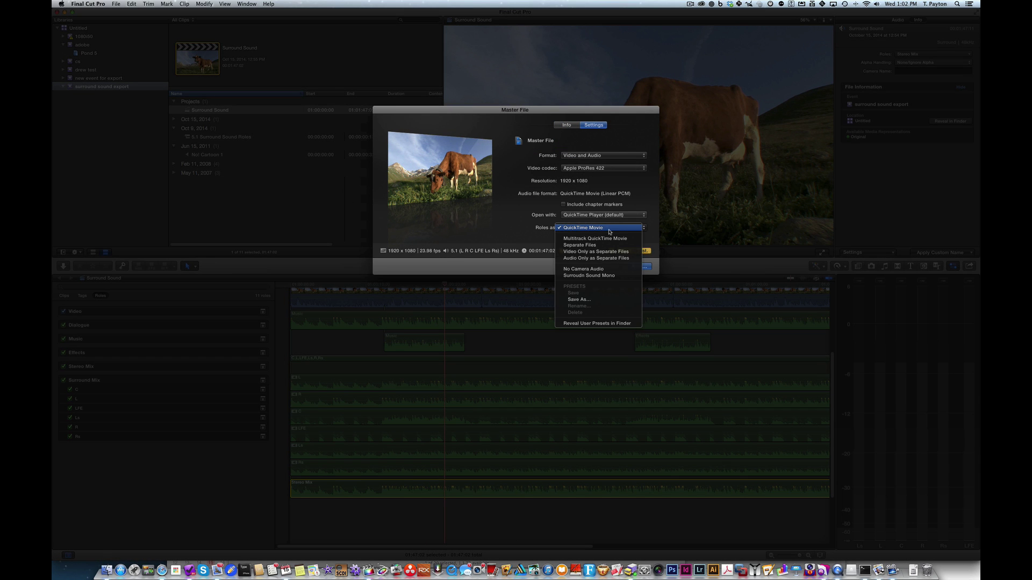
pyautogui.click(608, 272)
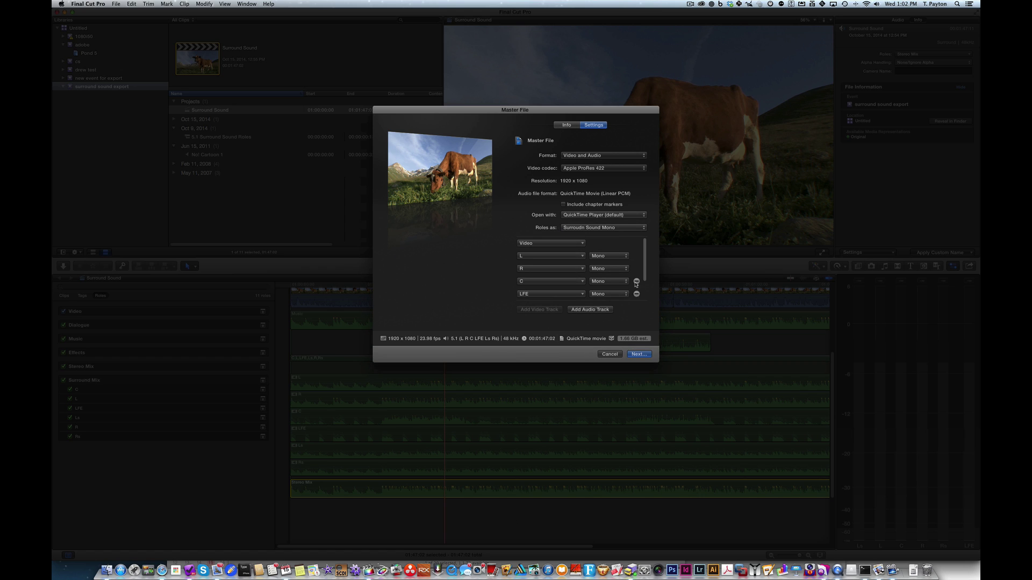
# Step: Add an audio track to the export's roles list, assign it the Stereo Mix role and set its channels to Stereo
pyautogui.scroll(-2, 645, 290)
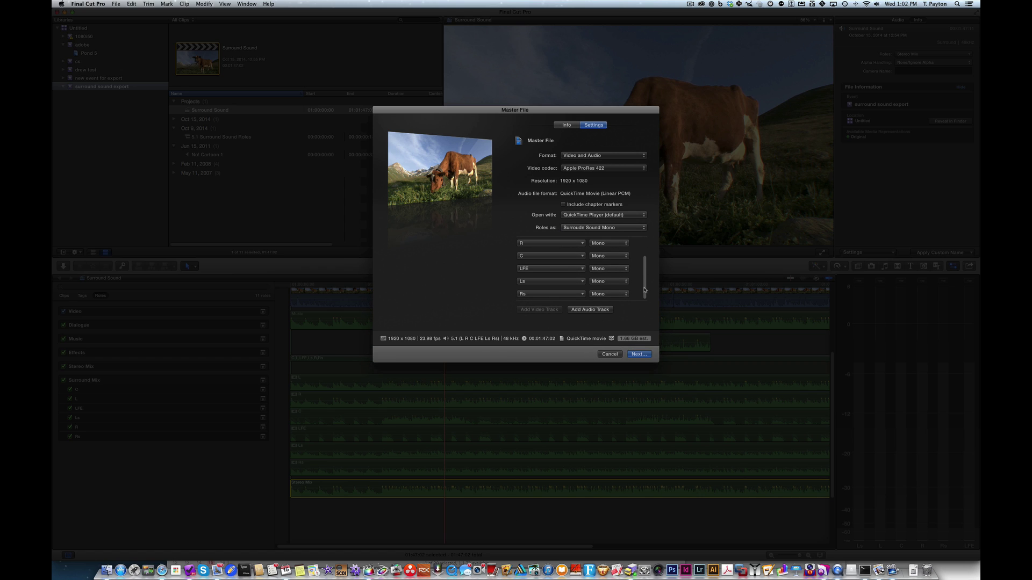
pyautogui.click(590, 310)
pyautogui.scroll(-1, 645, 301)
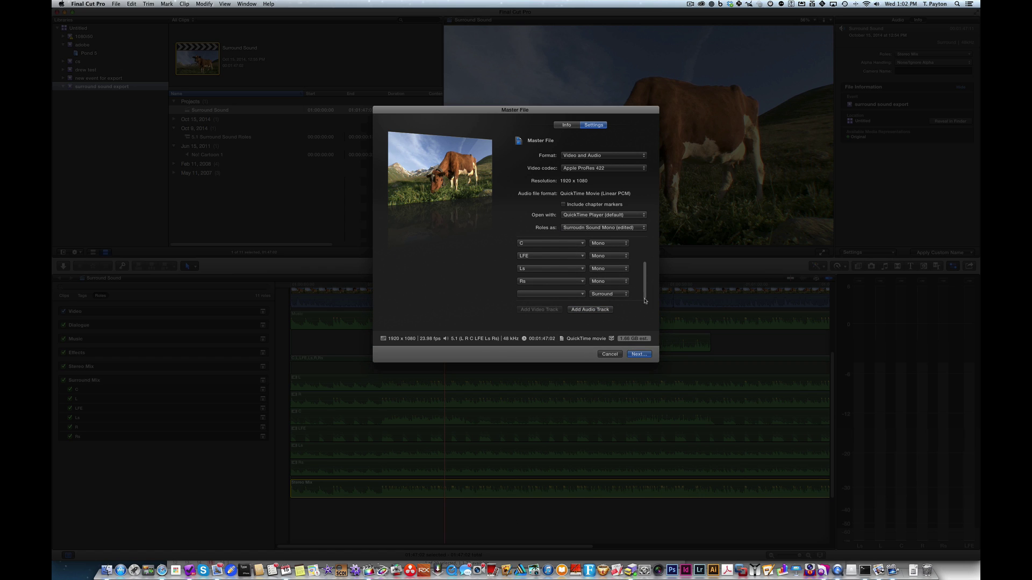
pyautogui.click(554, 294)
pyautogui.click(557, 323)
pyautogui.click(609, 294)
pyautogui.click(613, 292)
pyautogui.scroll(3, 644, 269)
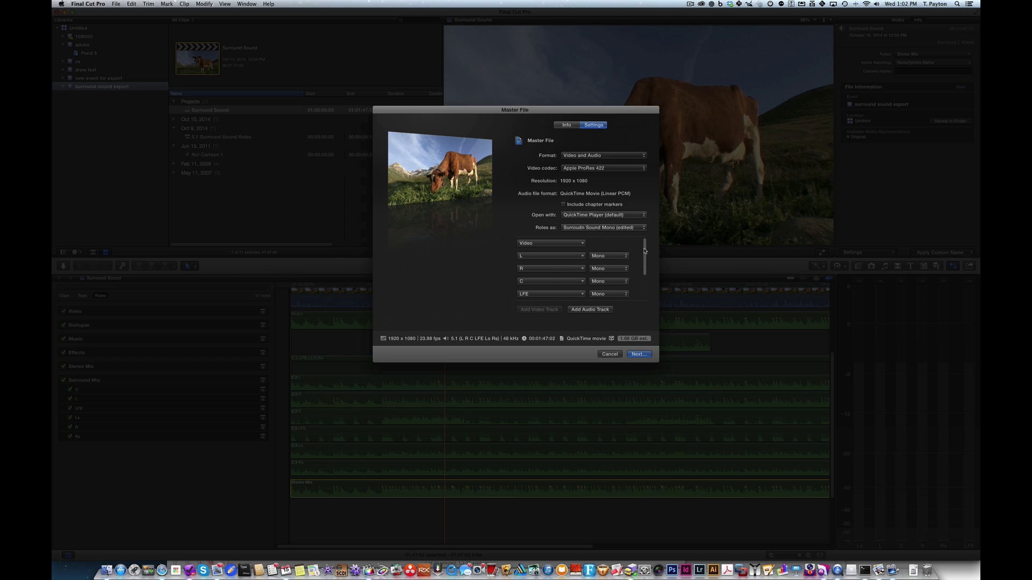
pyautogui.moveTo(645, 251)
pyautogui.mouseDown()
pyautogui.moveTo(645, 264)
pyautogui.moveTo(645, 246)
pyautogui.mouseUp()
# Step: Set the video codec to Apple ProRes 422 Proxy and export the movie to the Desktop as "Surround Sound audio video"
pyautogui.click(584, 168)
pyautogui.click(591, 181)
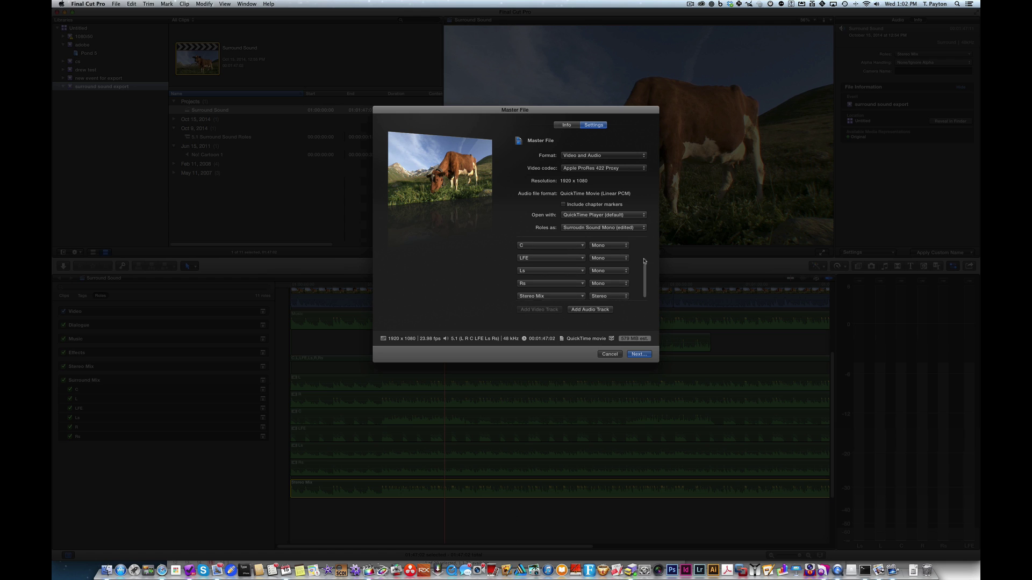
pyautogui.click(639, 354)
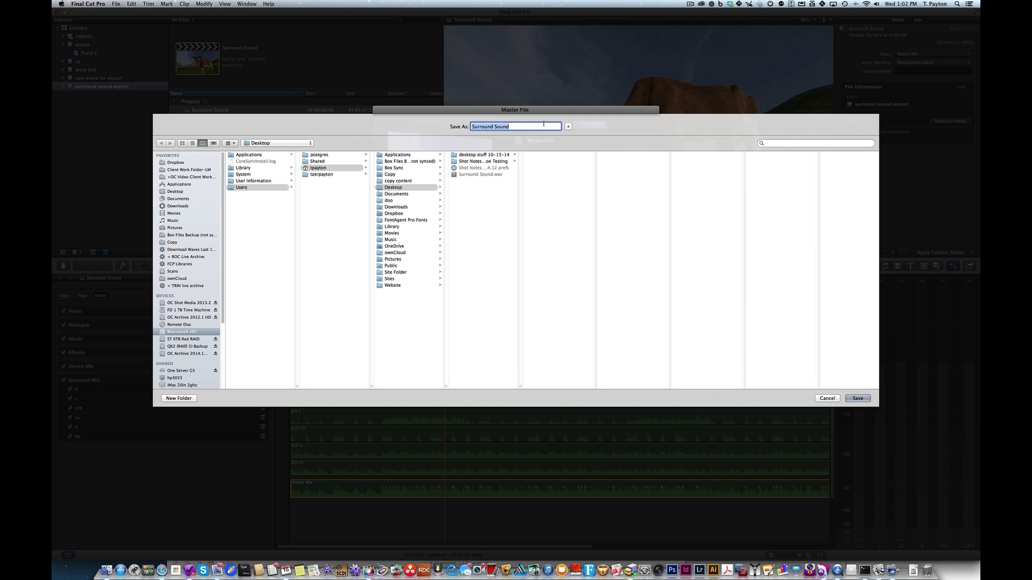
pyautogui.press('Right')
pyautogui.write('audio vid')
pyautogui.press('Return')
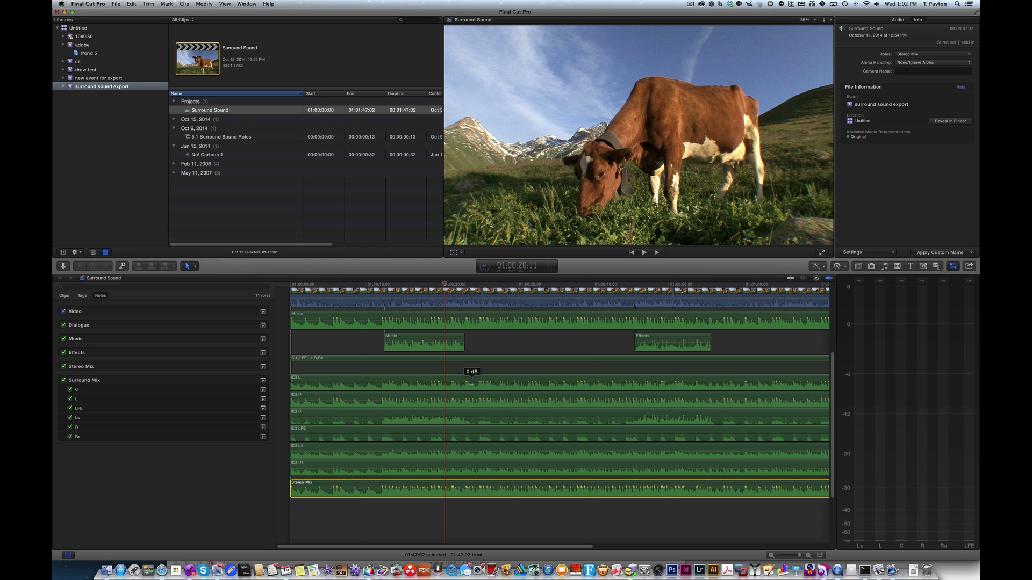
# Step: Check the audio channel configuration of the surround mix clip, then select the clip under the playhead in the primary storyline
pyautogui.click(476, 363)
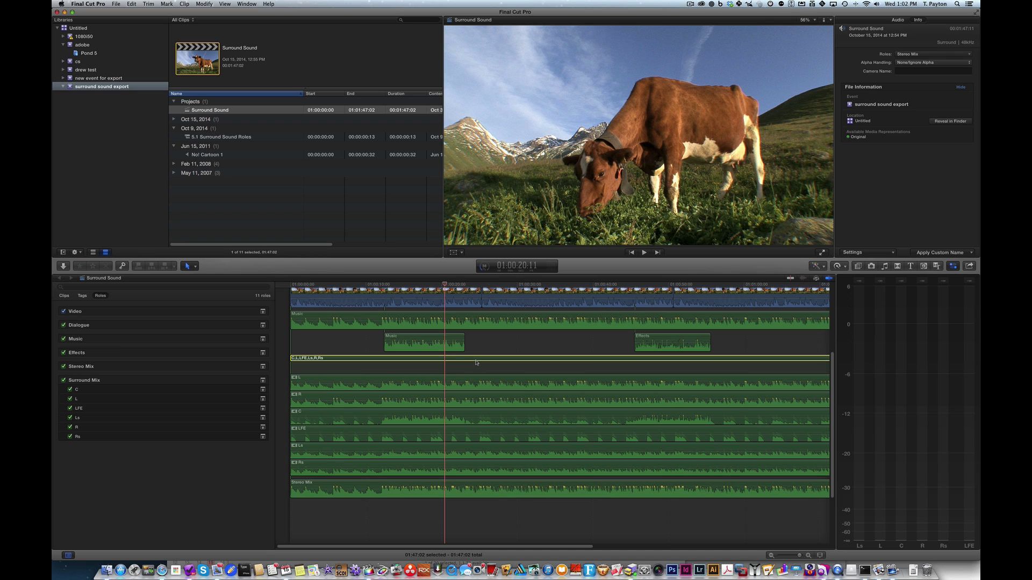
pyautogui.click(897, 20)
pyautogui.click(950, 138)
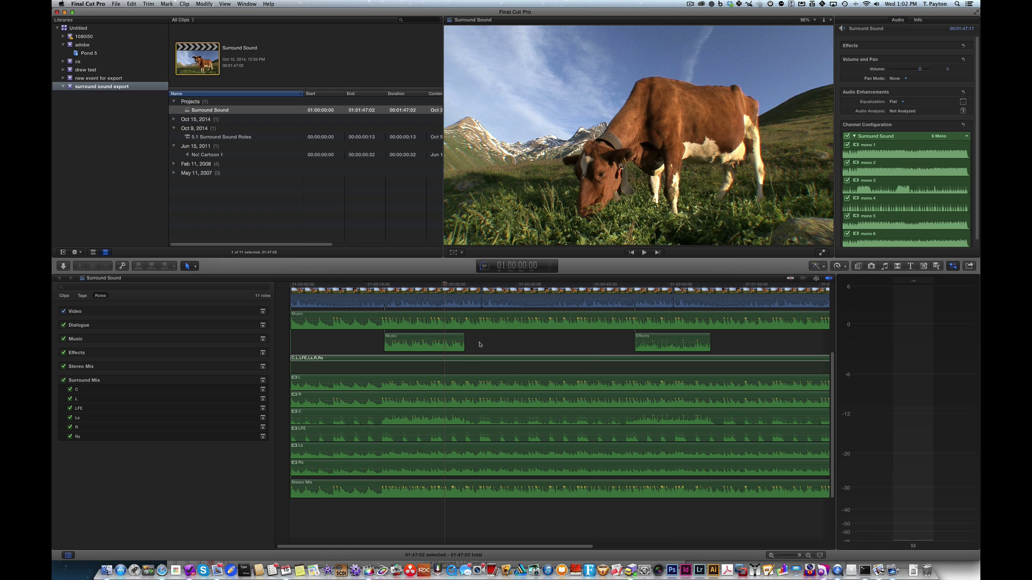
pyautogui.click(421, 295)
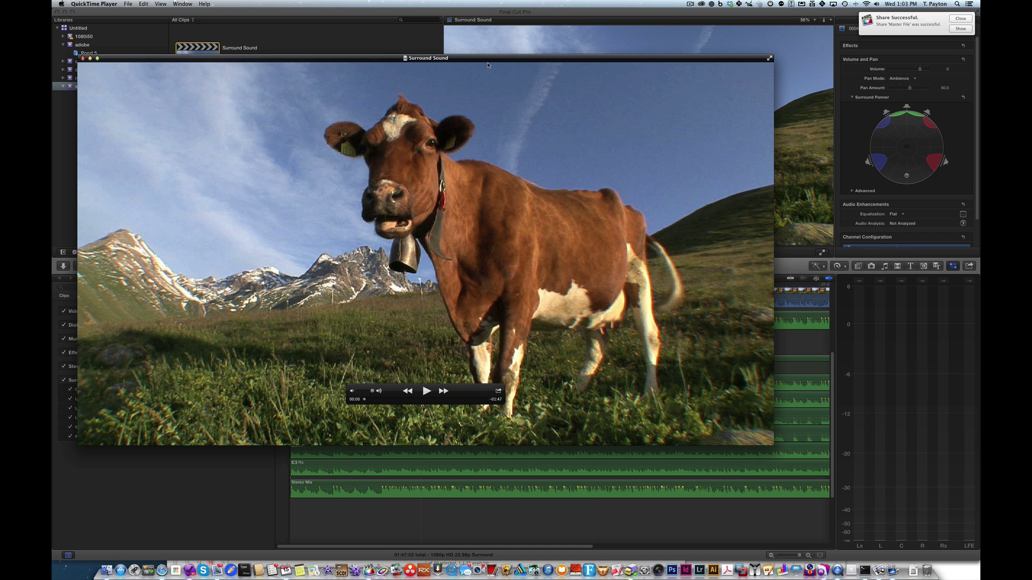
# Step: In QuickTime Player, show the exported movie's inspector and place it over the picture to read its audio tracks
pyautogui.moveTo(488, 65); pyautogui.dragTo(482, 54)
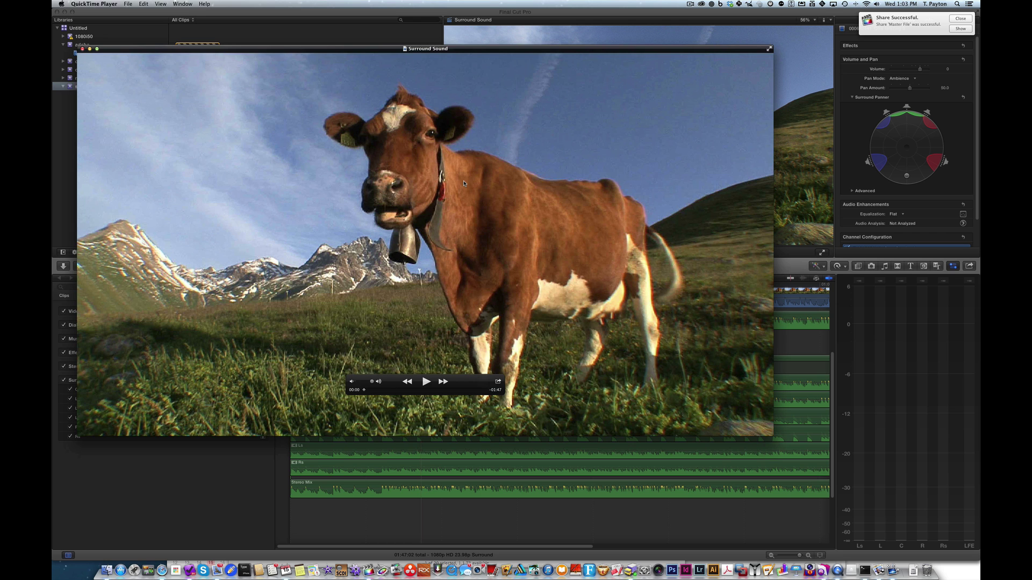
pyautogui.press('super+i')
pyautogui.moveTo(514, 16); pyautogui.dragTo(545, 152)
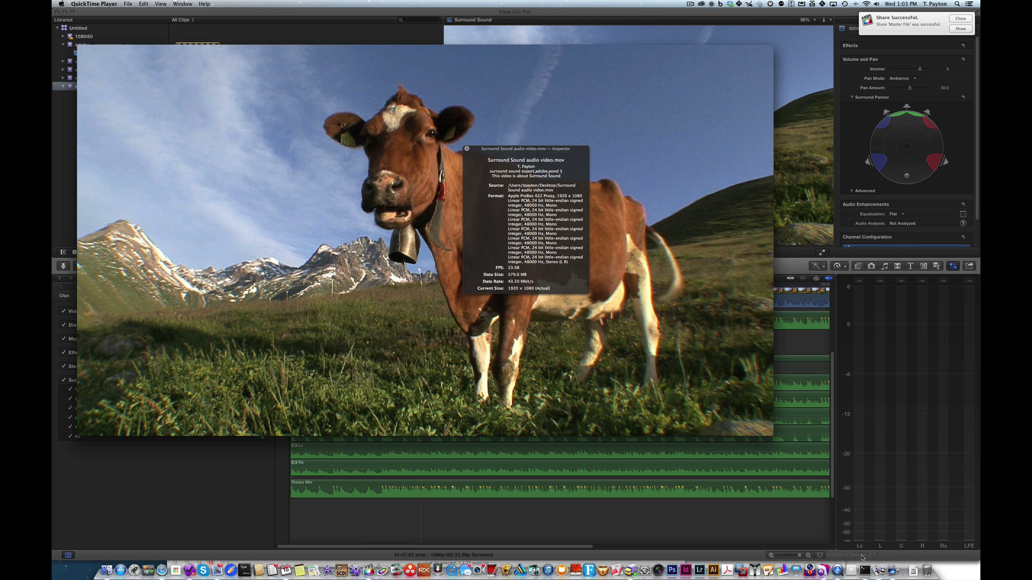
# Step: Place the 5.1 Surround delivery spec screenshot from Preview beside the reduced movie and compare it with the movie's inspector
pyautogui.press('super+Tab')
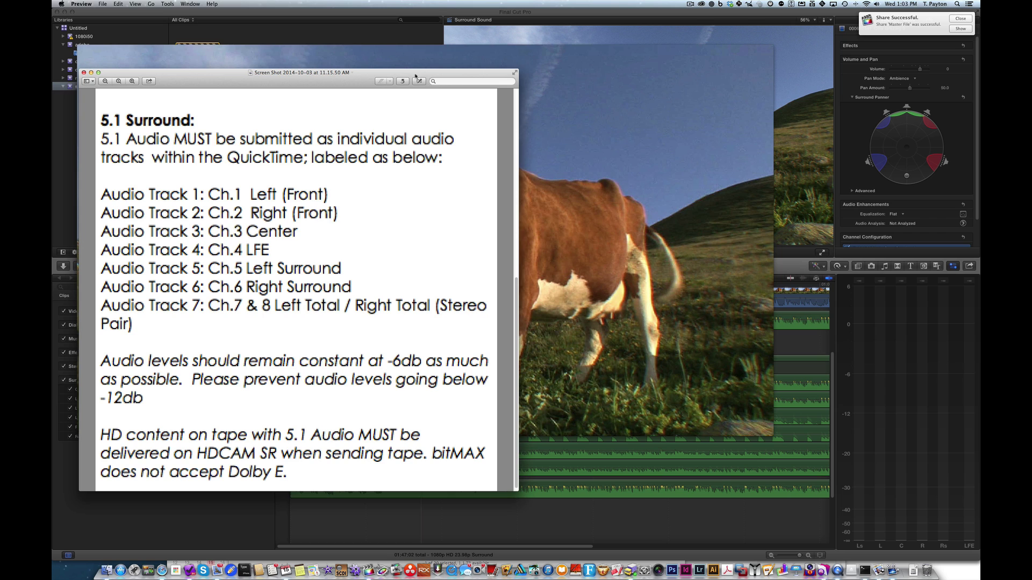
pyautogui.moveTo(374, 76); pyautogui.dragTo(847, 86)
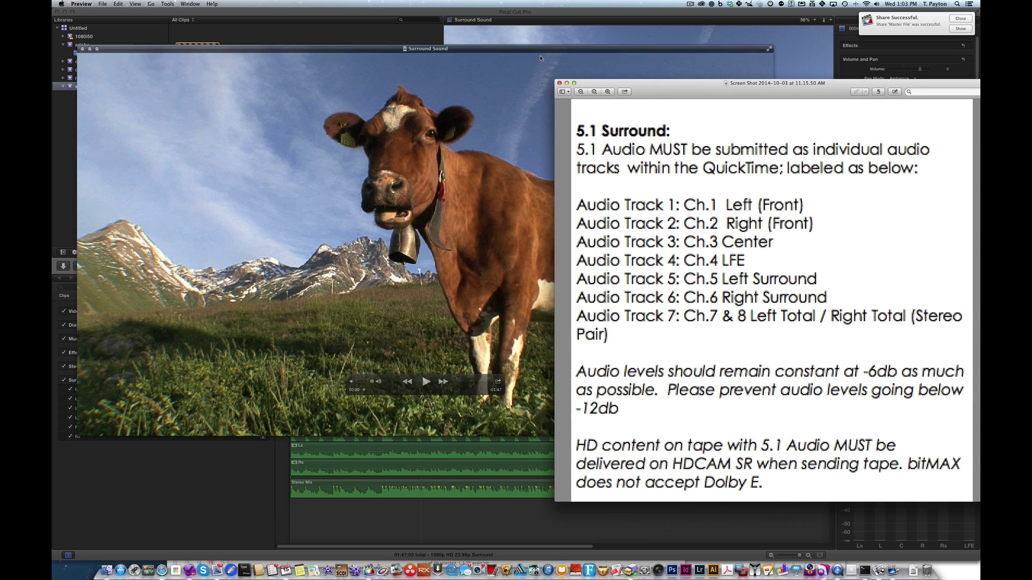
pyautogui.press('super+Tab')
pyautogui.press('super+minus')
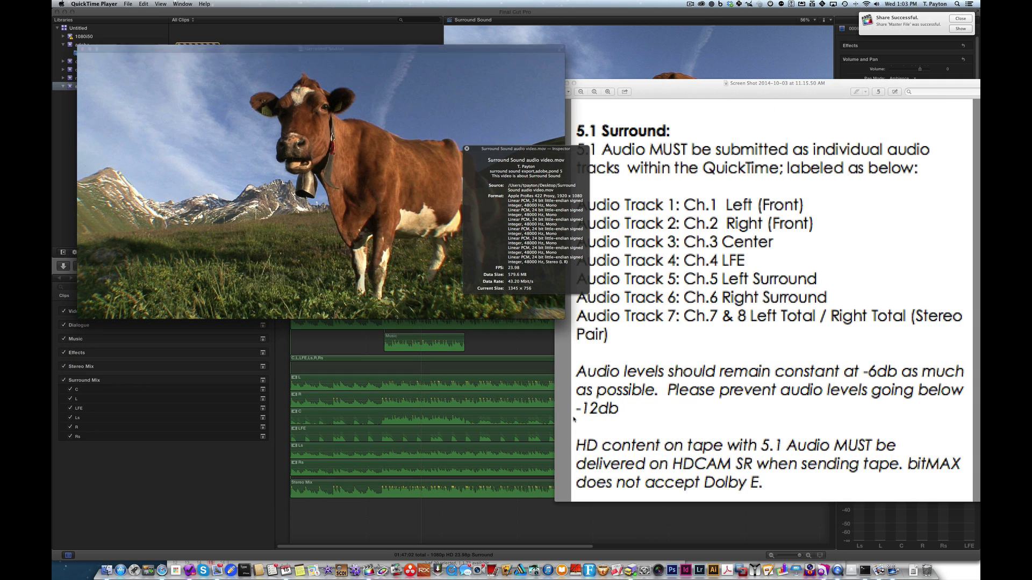
pyautogui.moveTo(513, 152); pyautogui.dragTo(508, 276)
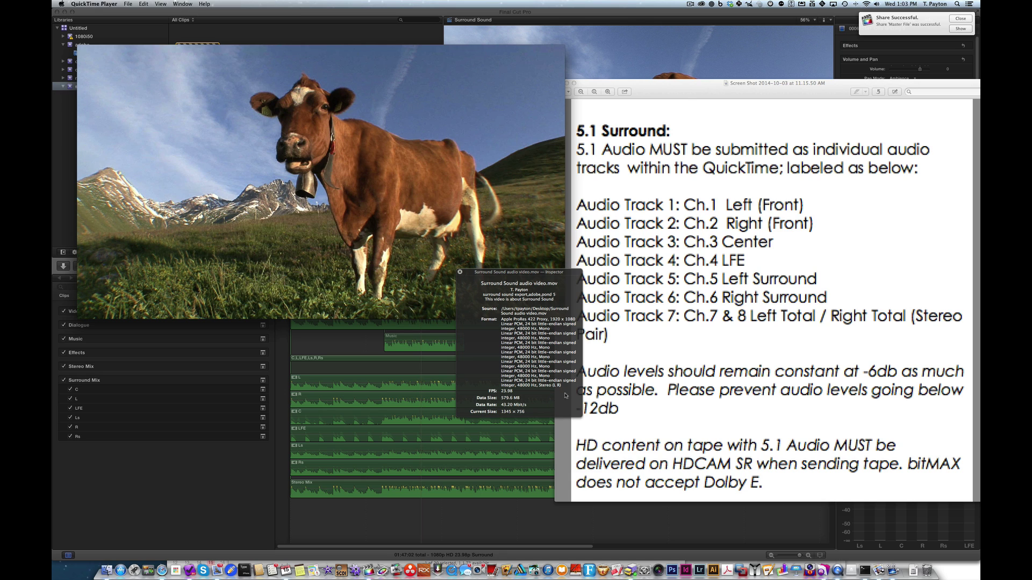
# Step: Close the movie inspector, play a moment of the exported movie, and close its window
pyautogui.click(460, 272)
pyautogui.click(321, 278)
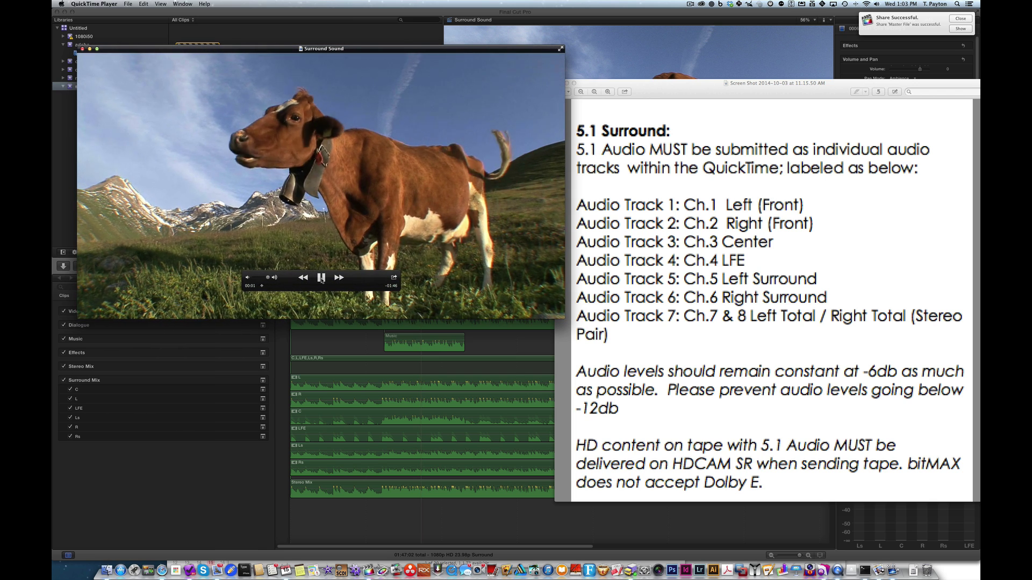
pyautogui.click(321, 278)
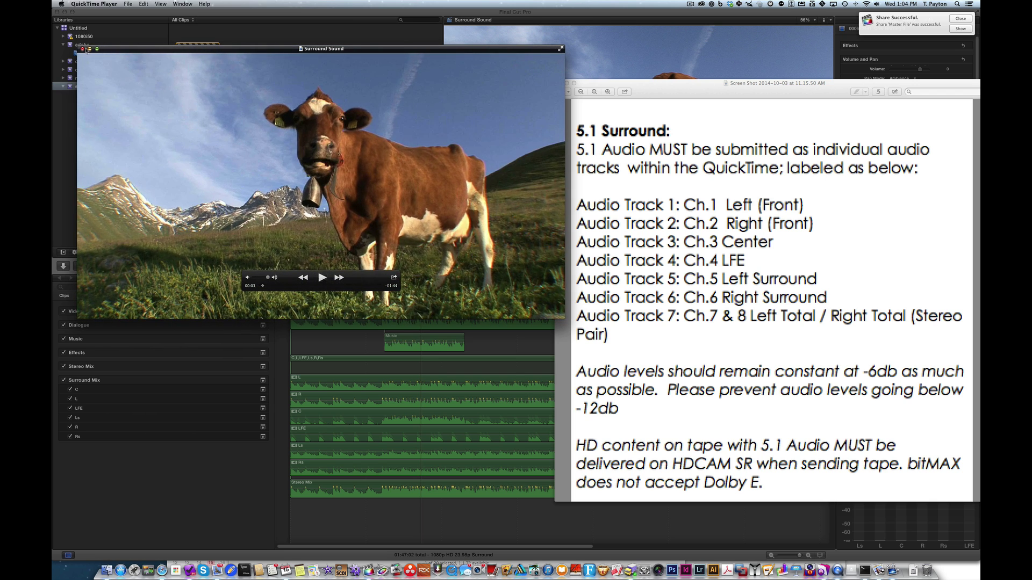
pyautogui.click(83, 48)
# Step: Reveal the exported movie in Finder, open it in QuickTime Player 7 and show its movie properties
pyautogui.click(961, 29)
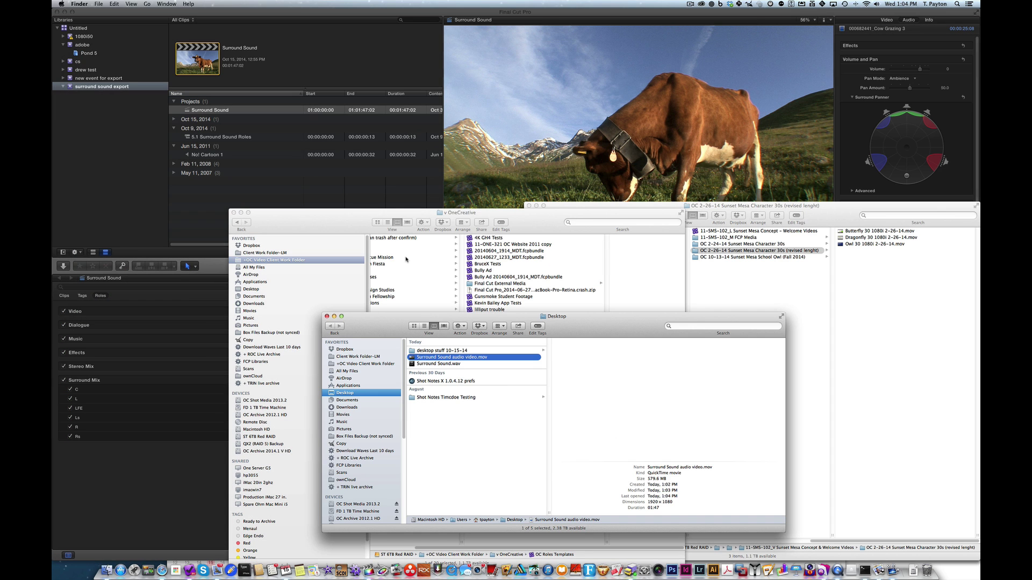
pyautogui.moveTo(463, 359); pyautogui.dragTo(452, 570)
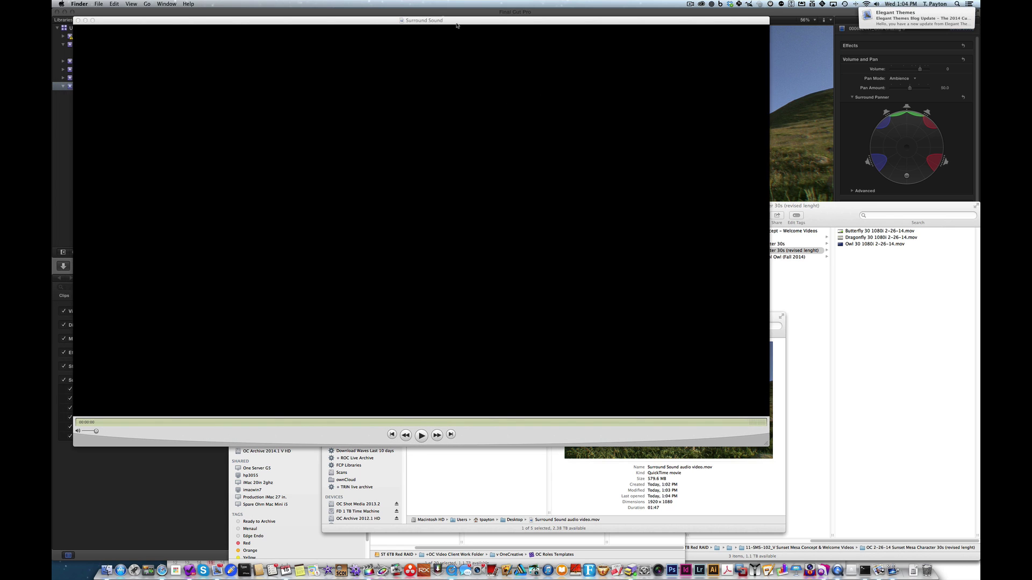
pyautogui.press('super+j')
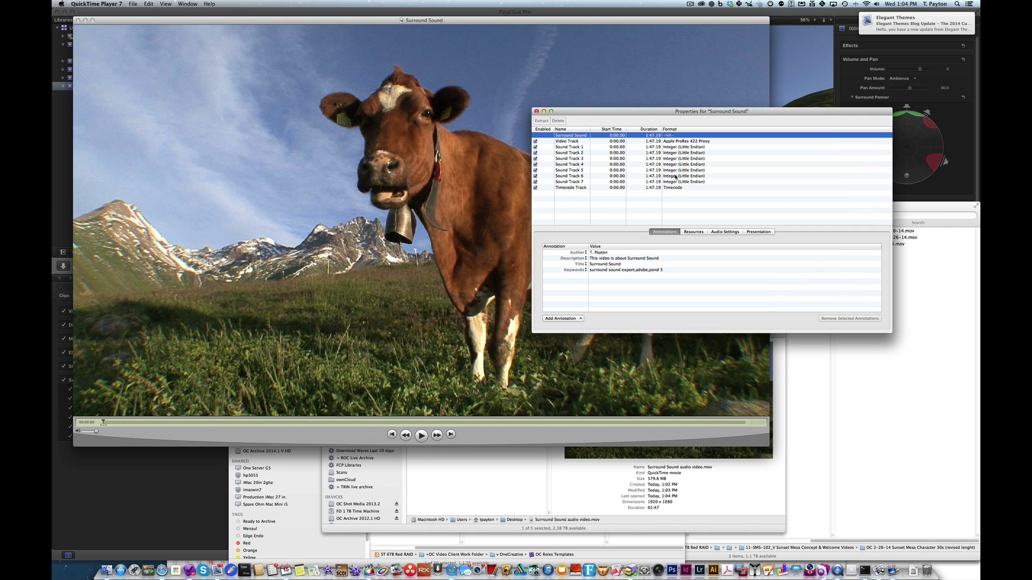
# Step: Step through Sound Track 1 to Sound Track 7 in the movie properties
pyautogui.click(586, 148)
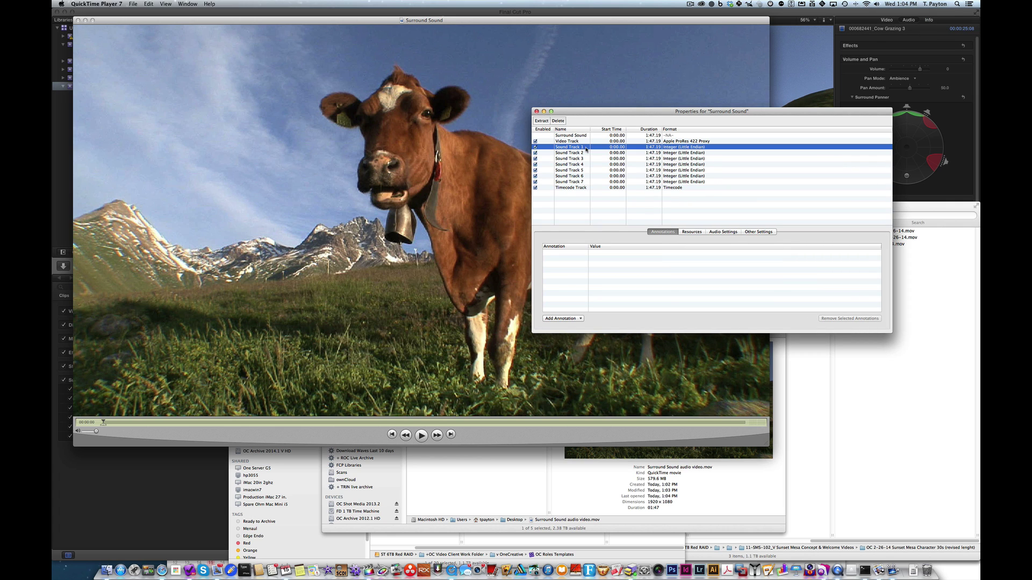
pyautogui.press('Down')
pyautogui.press('Down')
pyautogui.press('Down')
pyautogui.press('Down')
pyautogui.press('Down')
pyautogui.press('Down')
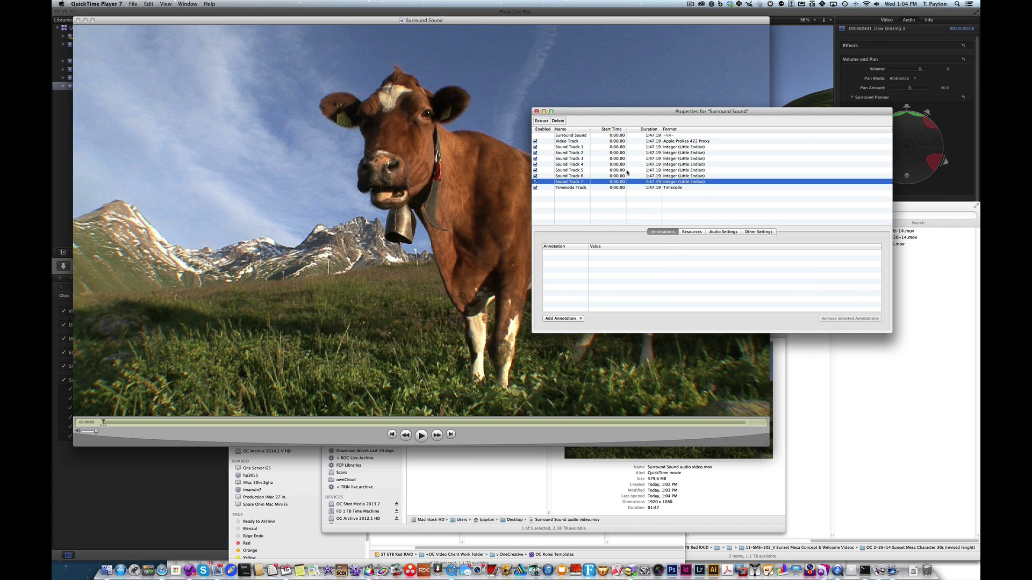
# Step: Review the audio settings and channel assignments of the sound tracks from Sound Track 7 back to Sound Track 1
pyautogui.click(723, 232)
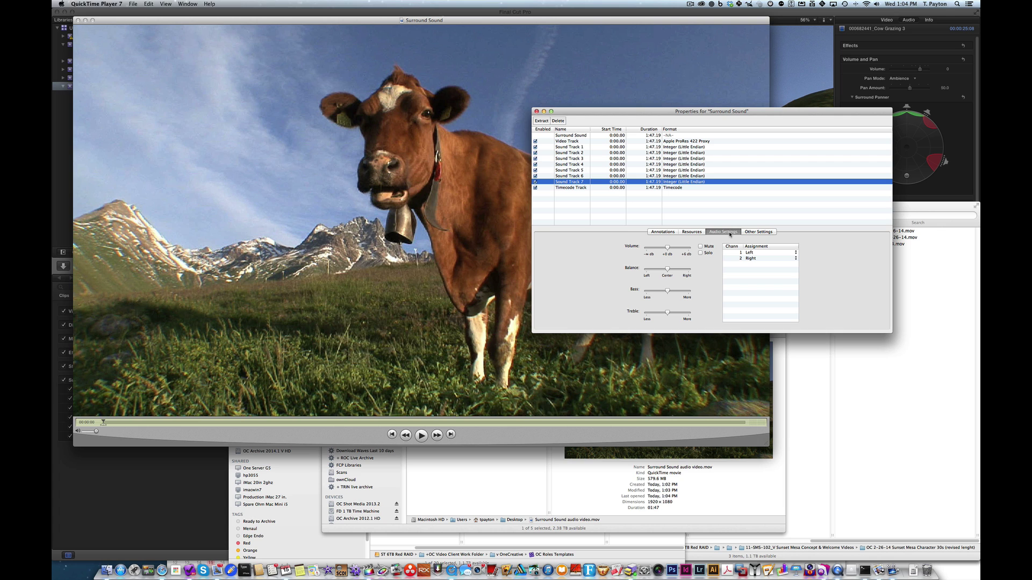
pyautogui.press('Up')
pyautogui.press('Up')
pyautogui.press('Up')
pyautogui.press('Up')
pyautogui.press('Up')
pyautogui.press('Up')
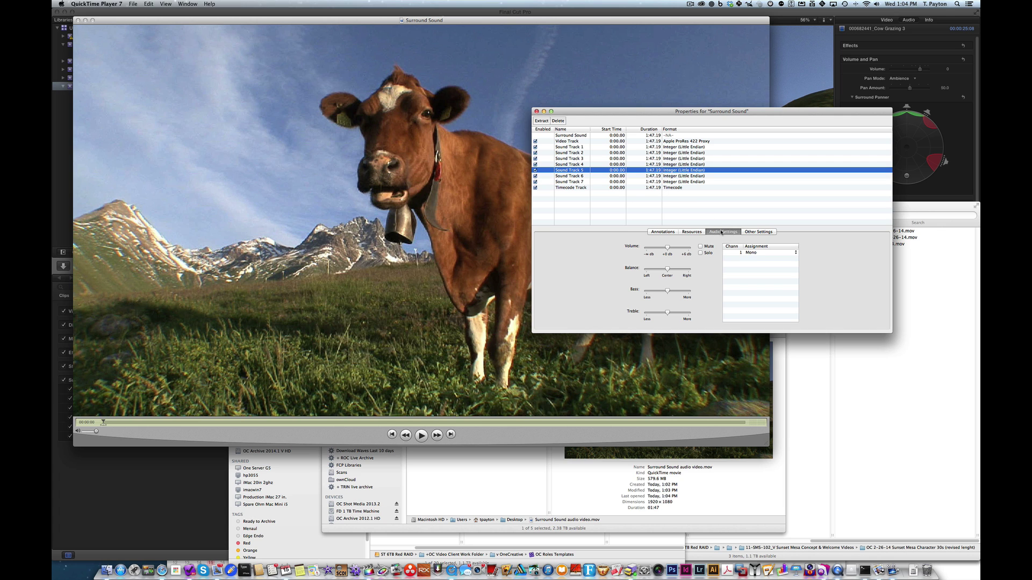
# Step: Examine the channel assignment options for Sound Track 1, keep Mono, and quit QuickTime Player 7
pyautogui.click(780, 252)
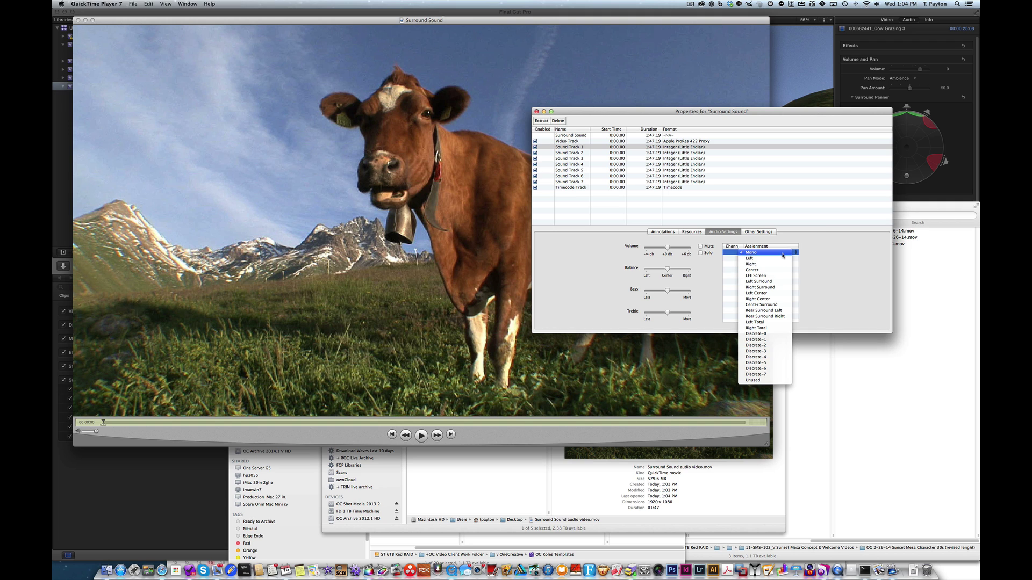
pyautogui.click(780, 253)
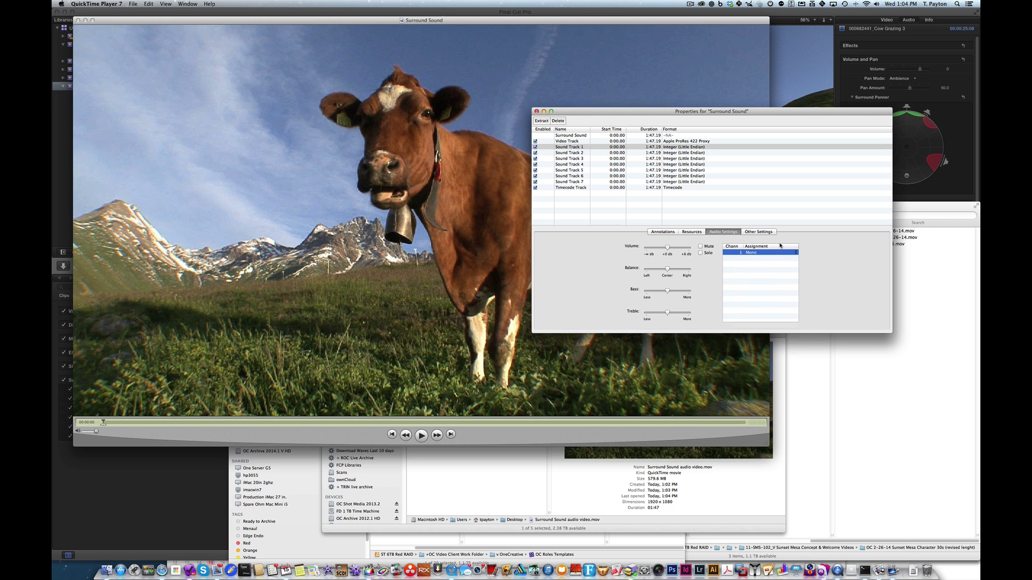
pyautogui.press('super+q')
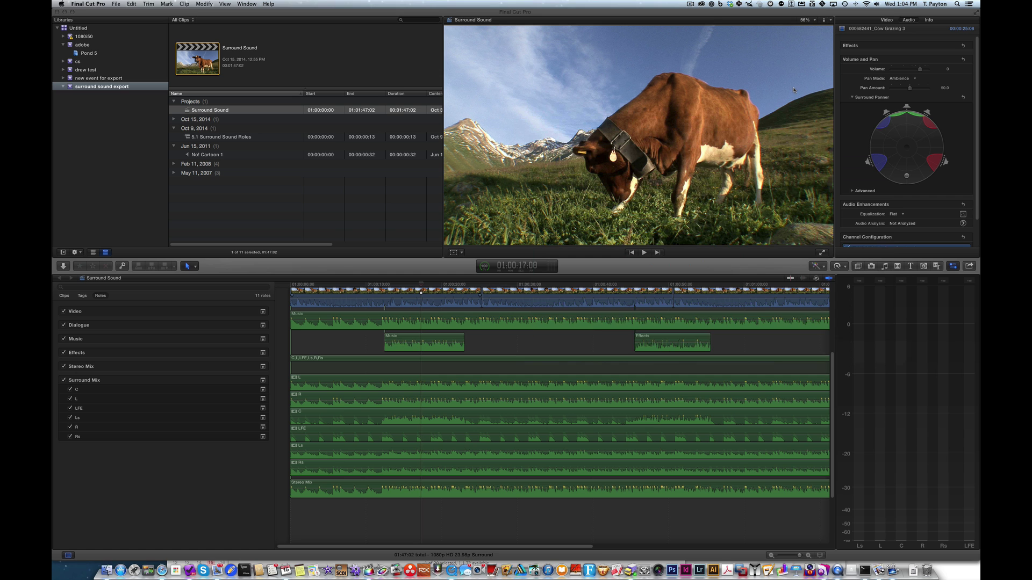
# Step: Select the surround mix clip in the Final Cut Pro timeline and zoom out to show the whole project
pyautogui.click(454, 361)
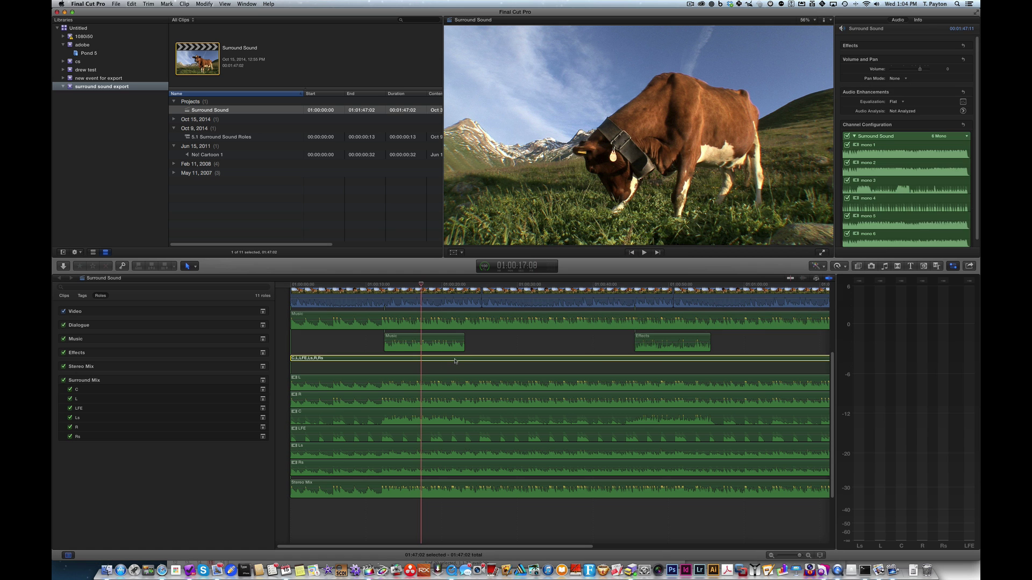
pyautogui.click(505, 298)
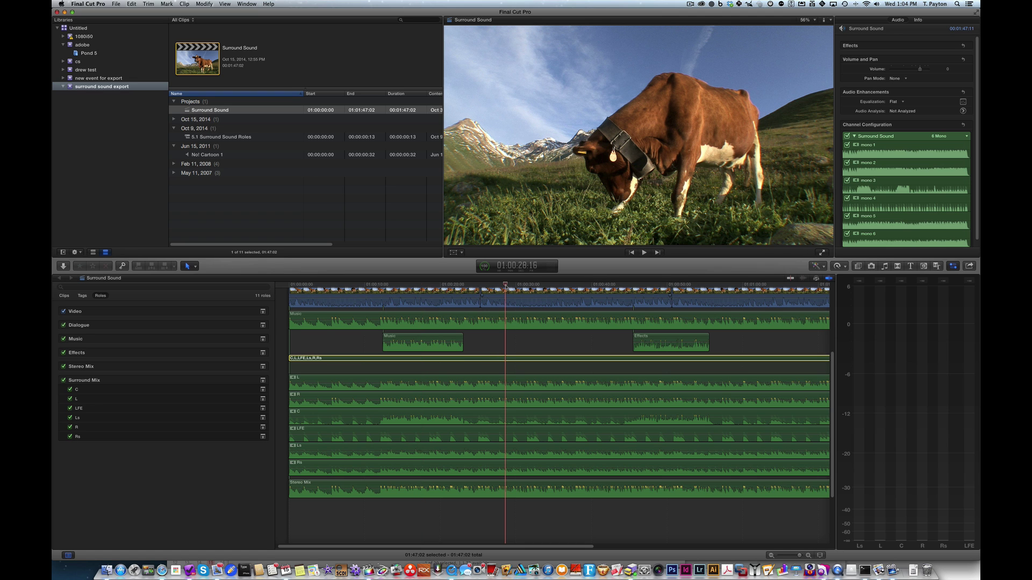
pyautogui.press('super+minus')
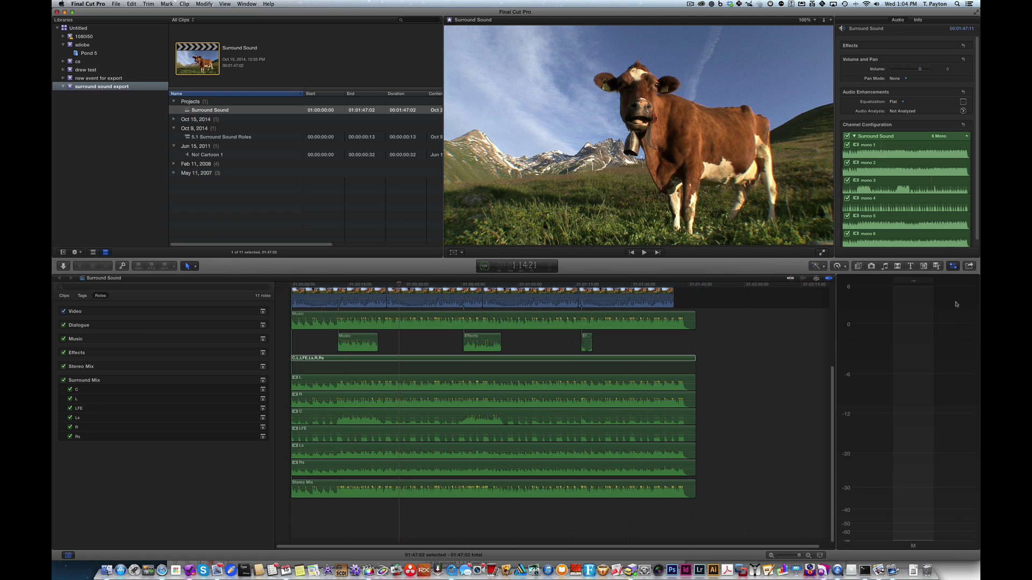
# Step: Check the 5.1 channel order listed in the Master File export summary, then cancel the export
pyautogui.click(803, 208)
pyautogui.click(968, 266)
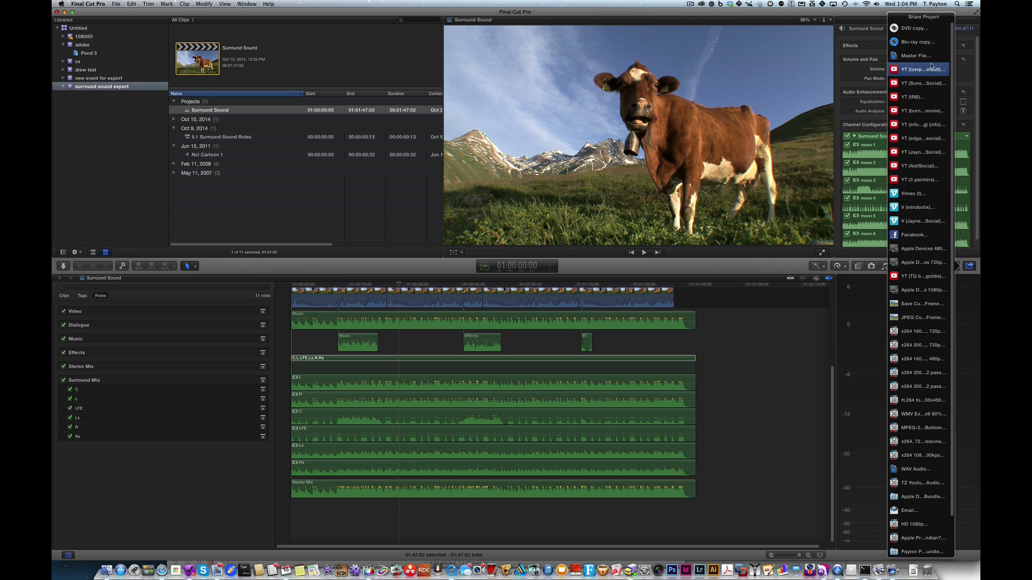
pyautogui.click(916, 55)
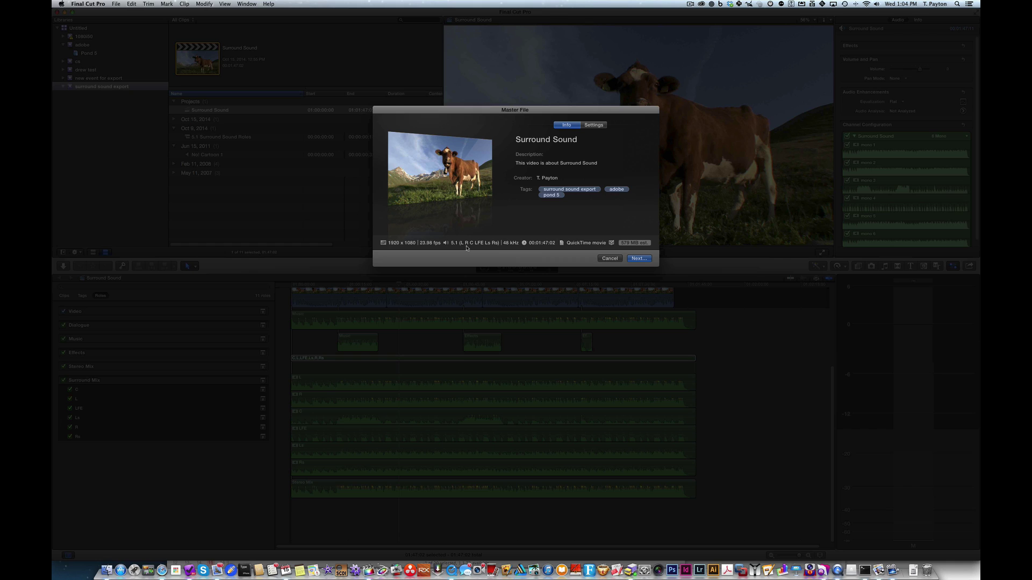
pyautogui.click(610, 258)
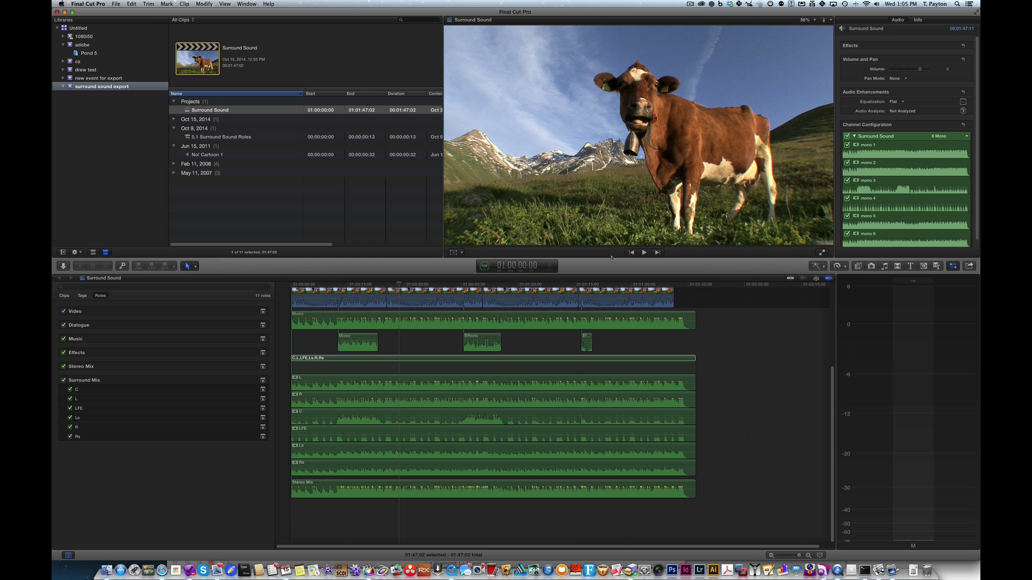
# Step: In Finder, locate and select surround 5.1 channels.wav in the T. FCPX folder of Dropbox
pyautogui.click(676, 280)
pyautogui.press('super+equal')
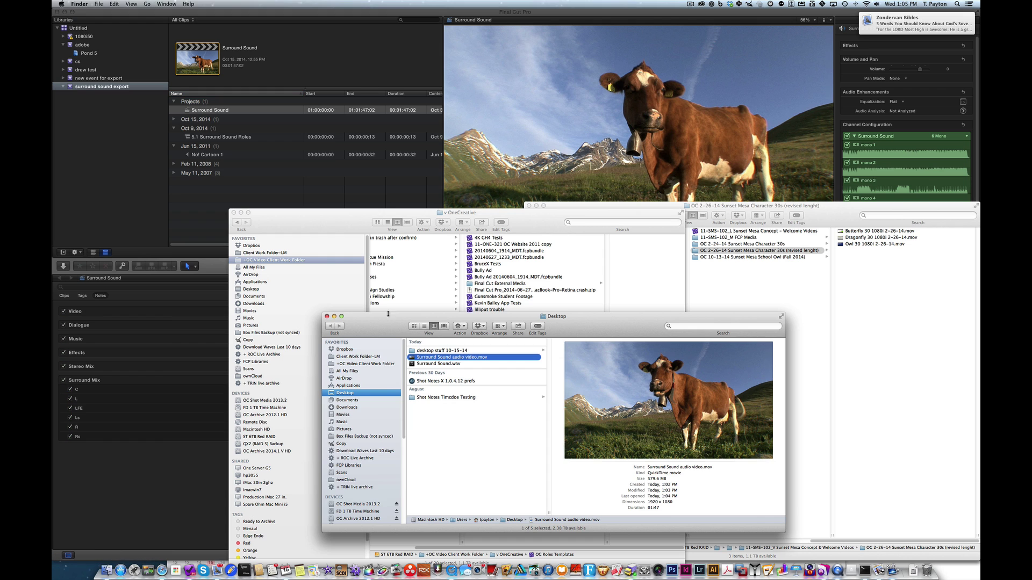
pyautogui.moveTo(591, 316); pyautogui.dragTo(648, 247)
pyautogui.click(321, 221)
pyautogui.click(252, 245)
pyautogui.moveTo(301, 225); pyautogui.dragTo(282, 129)
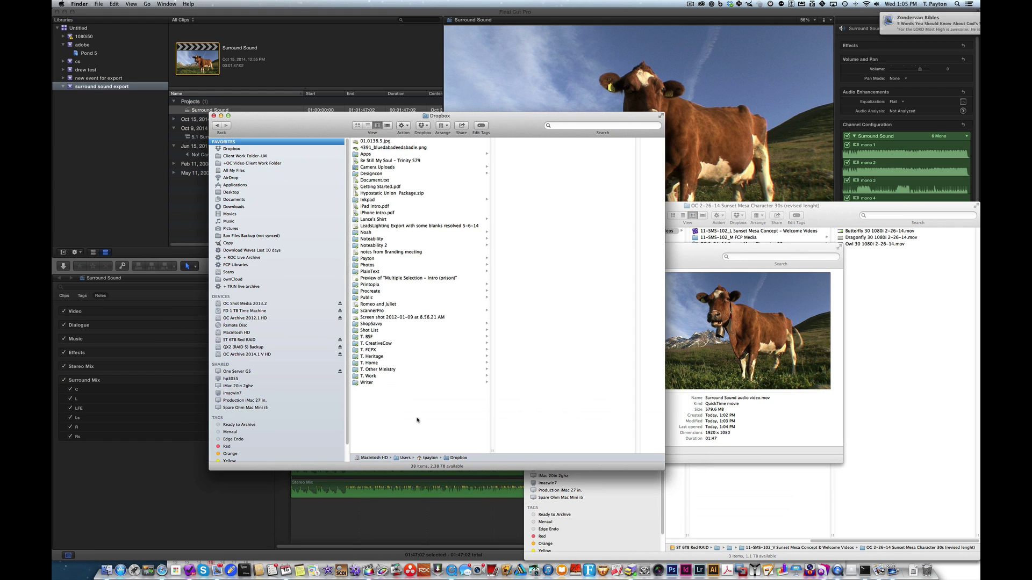
pyautogui.click(409, 350)
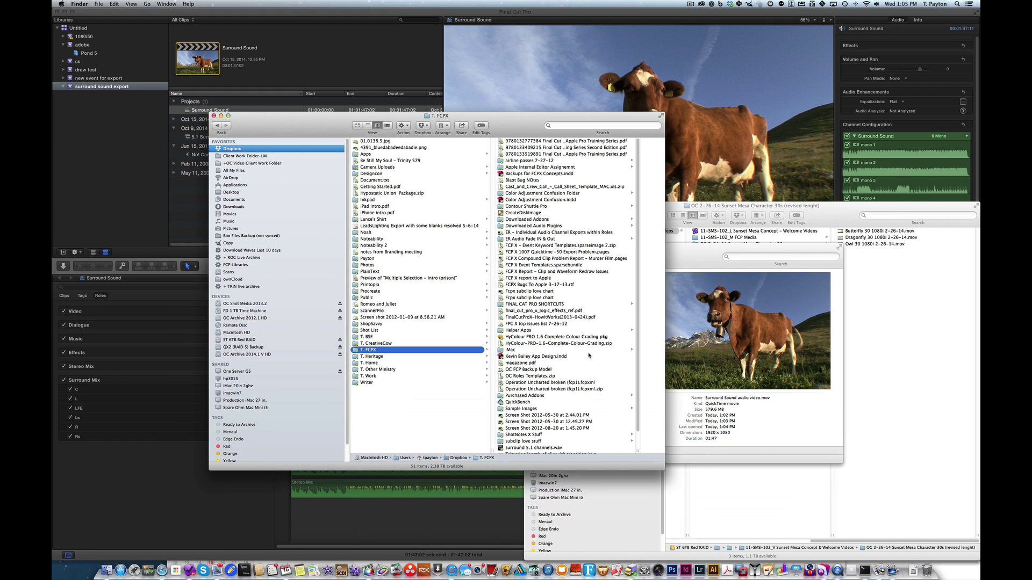
pyautogui.scroll(-2, 589, 355)
pyautogui.click(534, 432)
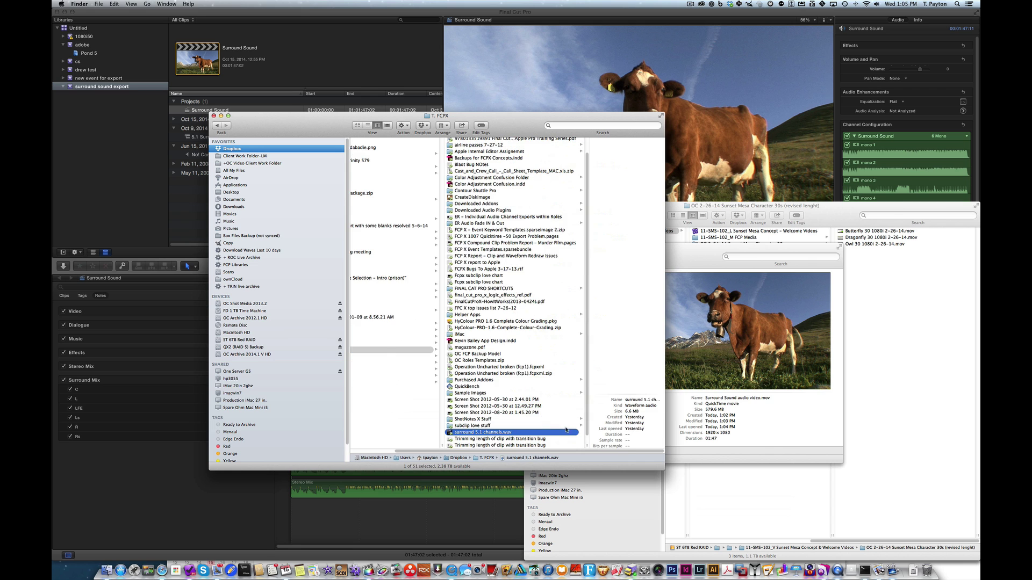
# Step: Add surround 5.1 channels.wav to the Final Cut Pro timeline after the last video clip, leaving a gap of about 14 seconds
pyautogui.moveTo(515, 123); pyautogui.dragTo(507, 119)
pyautogui.press('super+Tab')
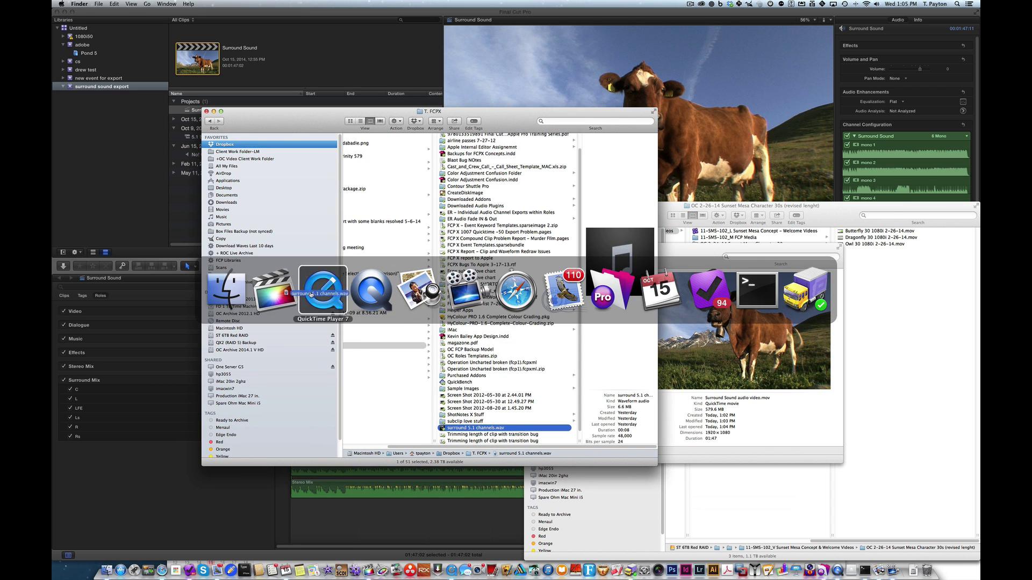
pyautogui.moveTo(850, 380); pyautogui.dragTo(768, 301)
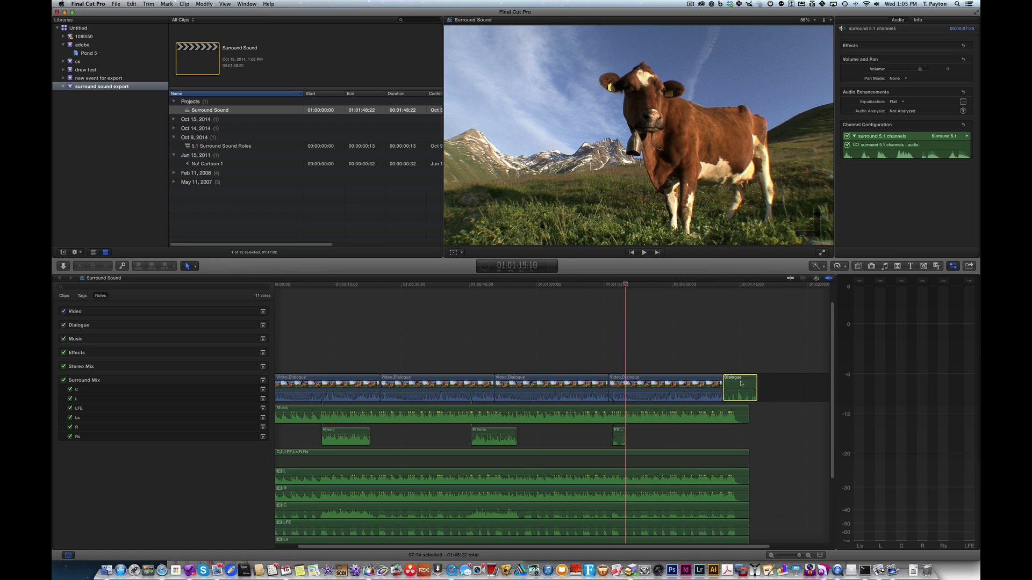
pyautogui.moveTo(785, 386)
pyautogui.mouseDown()
pyautogui.moveTo(801, 379)
pyautogui.moveTo(799, 392)
pyautogui.mouseUp()
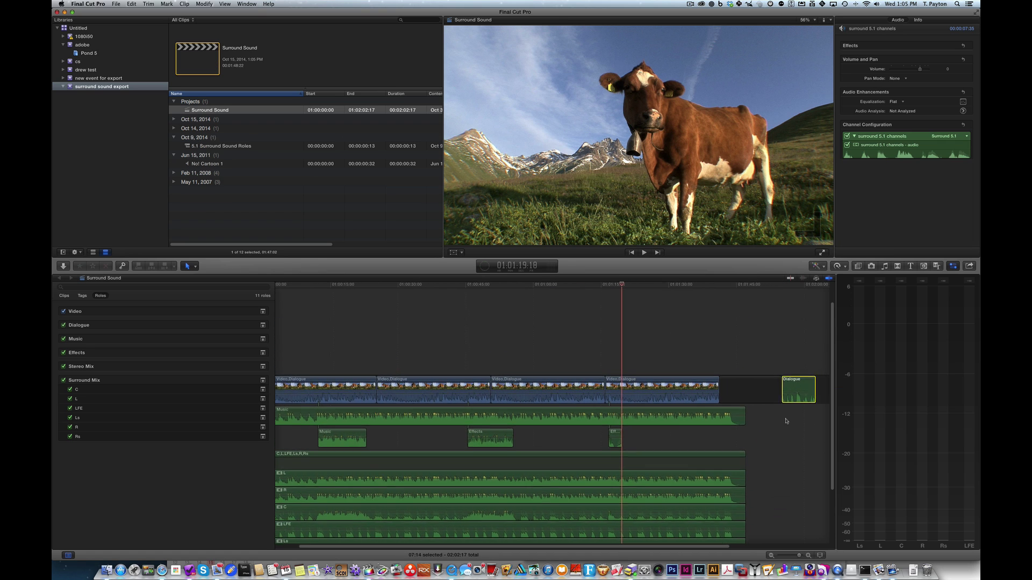
# Step: Examine the channel configuration options of the surround 5.1 channels clip and play it while watching the surround audio meters
pyautogui.click(741, 286)
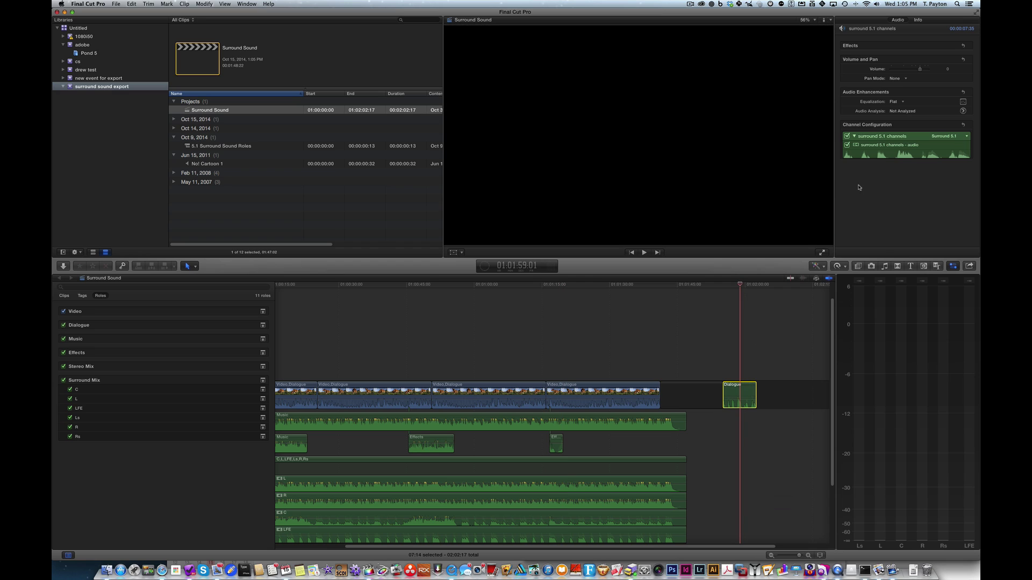
pyautogui.click(952, 137)
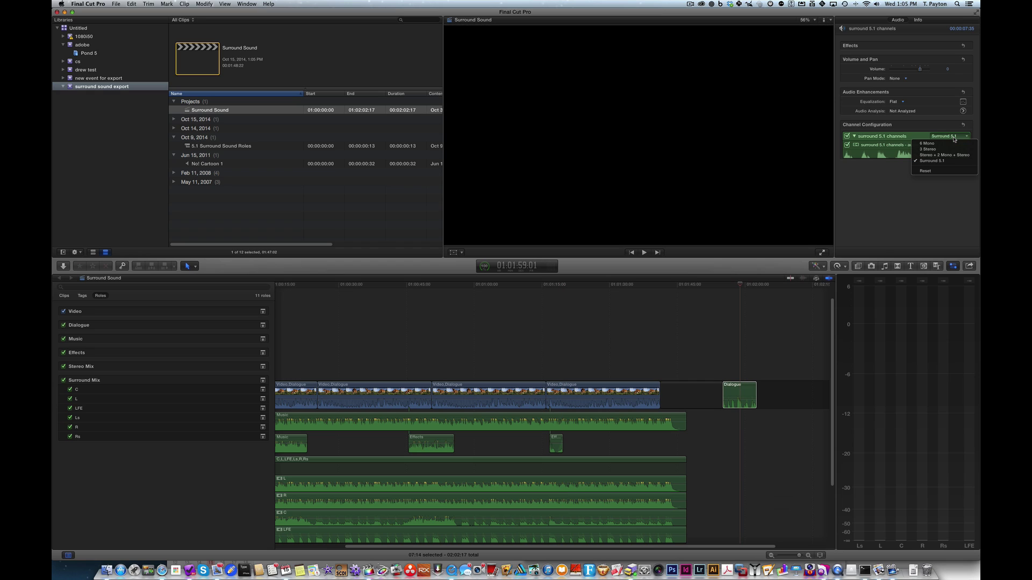
pyautogui.click(740, 309)
pyautogui.moveTo(740, 286); pyautogui.dragTo(725, 287)
pyautogui.press('space')
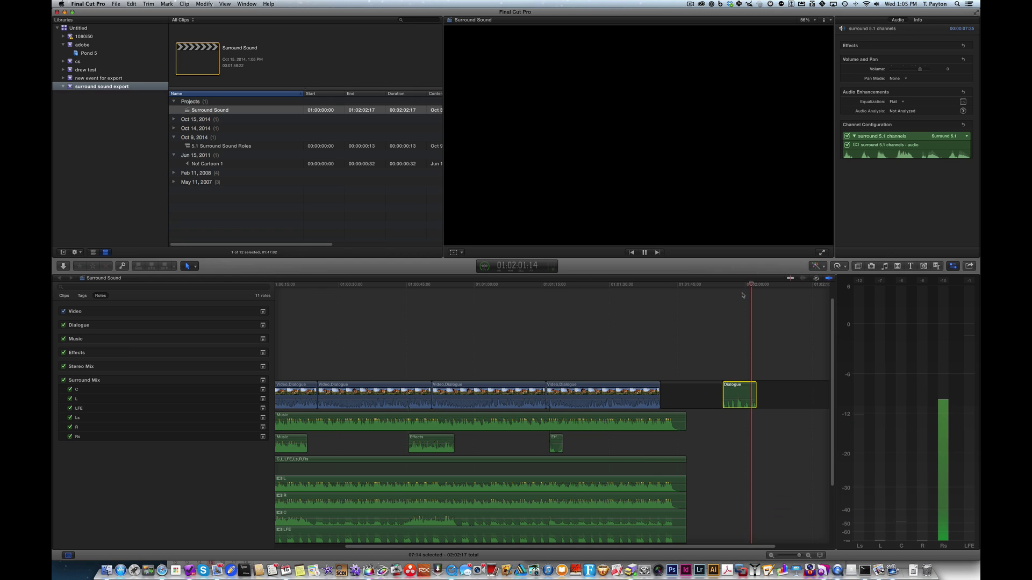
pyautogui.press('space')
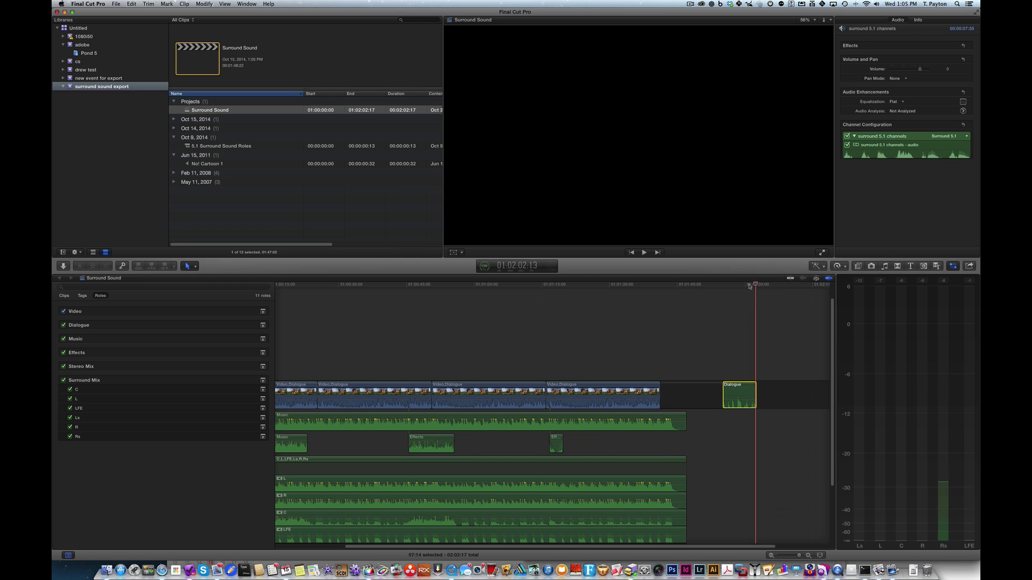
pyautogui.click(732, 285)
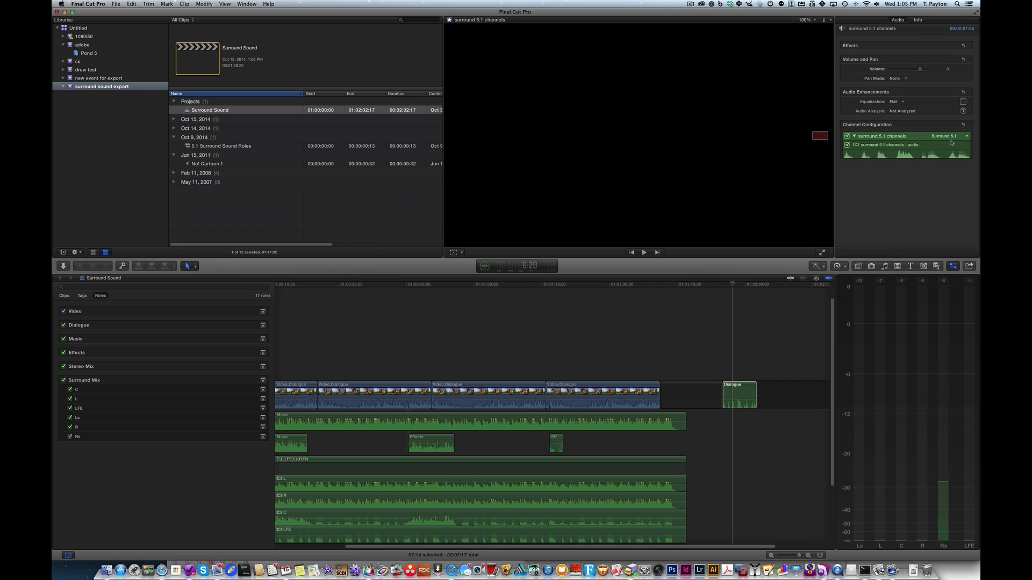
# Step: Configure the surround 5.1 channels clip as 6 Mono and expand its audio components in the timeline
pyautogui.click(966, 136)
pyautogui.click(935, 161)
pyautogui.rightClick(743, 384)
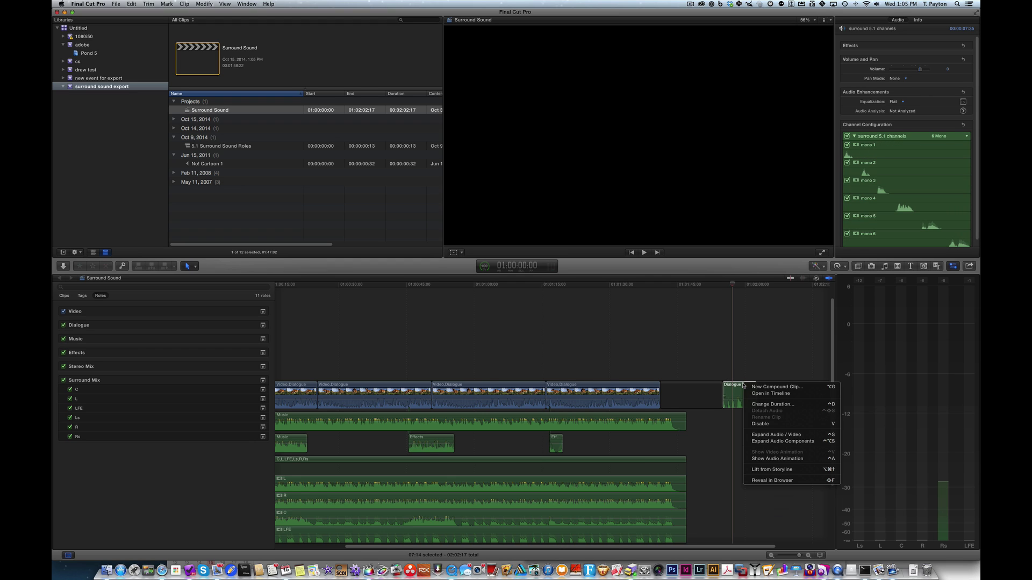
pyautogui.click(789, 442)
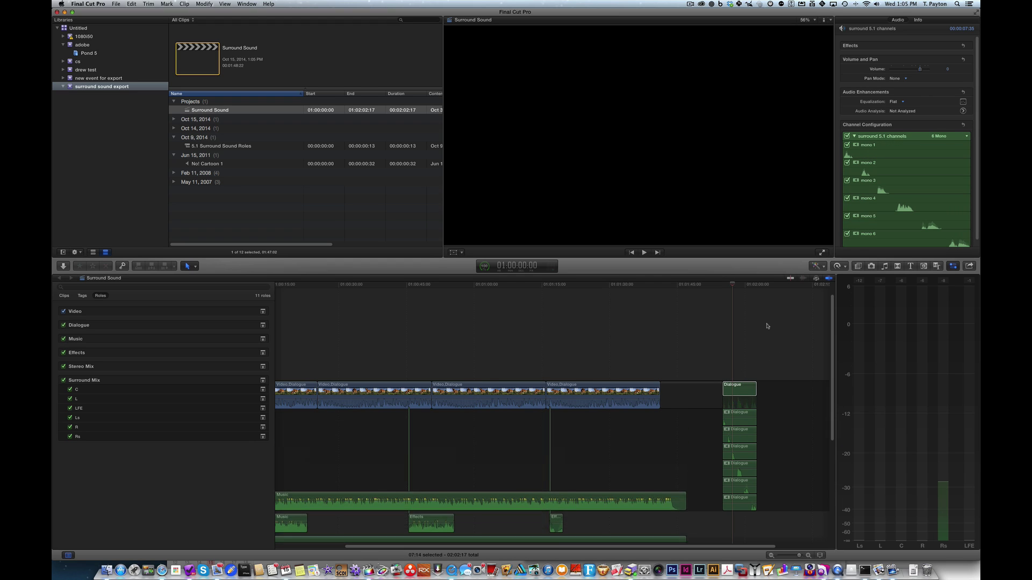
pyautogui.press('super+equal')
pyautogui.press('super+equal')
pyautogui.hscroll(10, 767, 326)
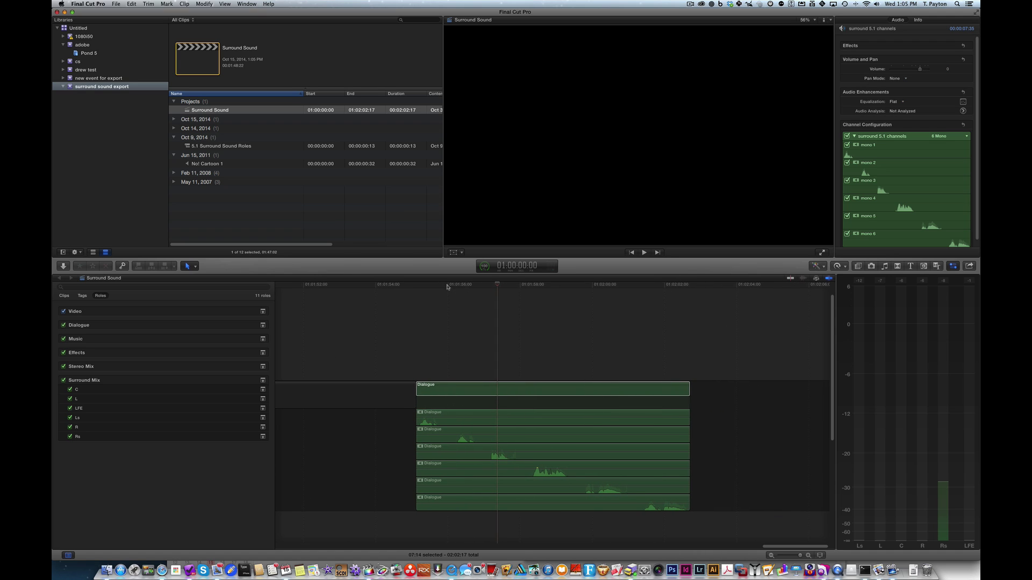
pyautogui.moveTo(438, 285); pyautogui.dragTo(447, 288)
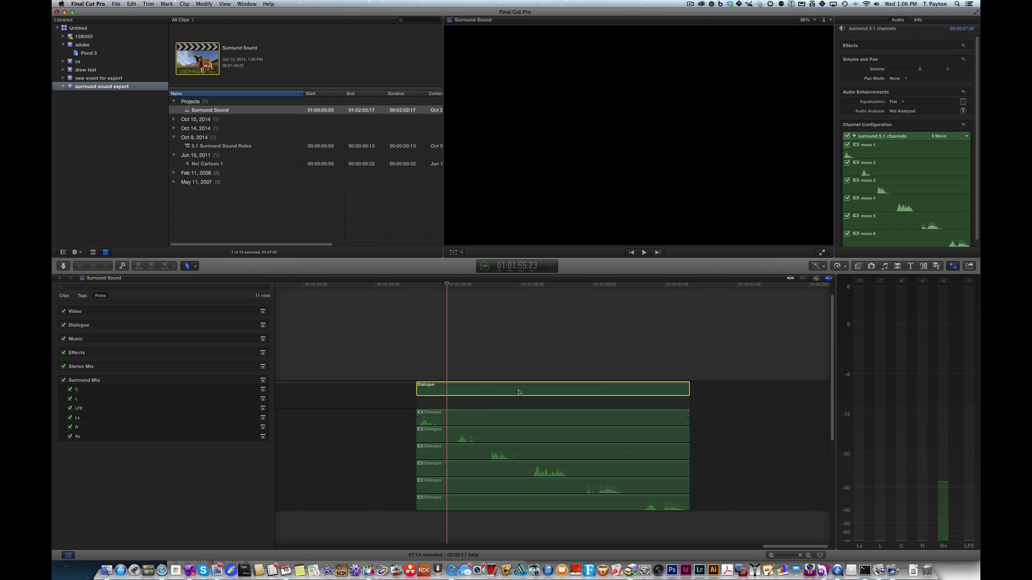
# Step: Assign the L role to the mono 1 component of the test clip and play it from its start
pyautogui.moveTo(447, 285); pyautogui.dragTo(415, 285)
pyautogui.click(460, 417)
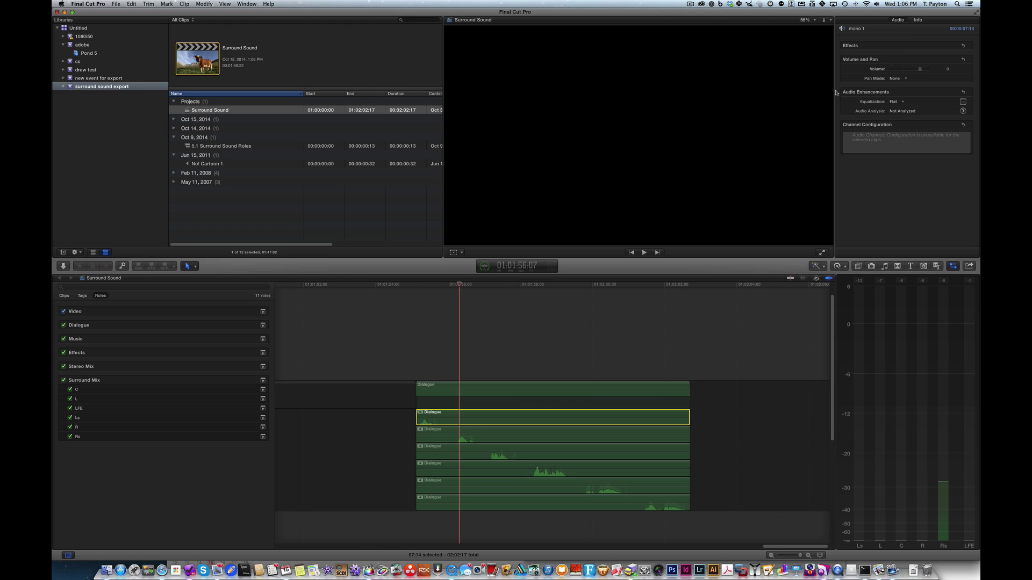
pyautogui.click(917, 65)
pyautogui.click(917, 20)
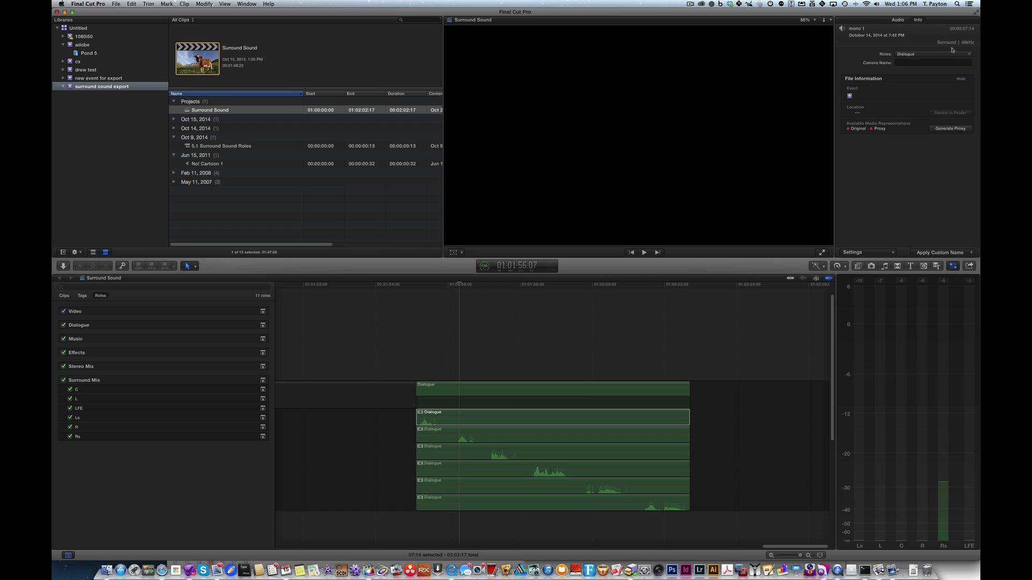
pyautogui.click(933, 54)
pyautogui.click(923, 112)
pyautogui.click(419, 285)
pyautogui.press('space')
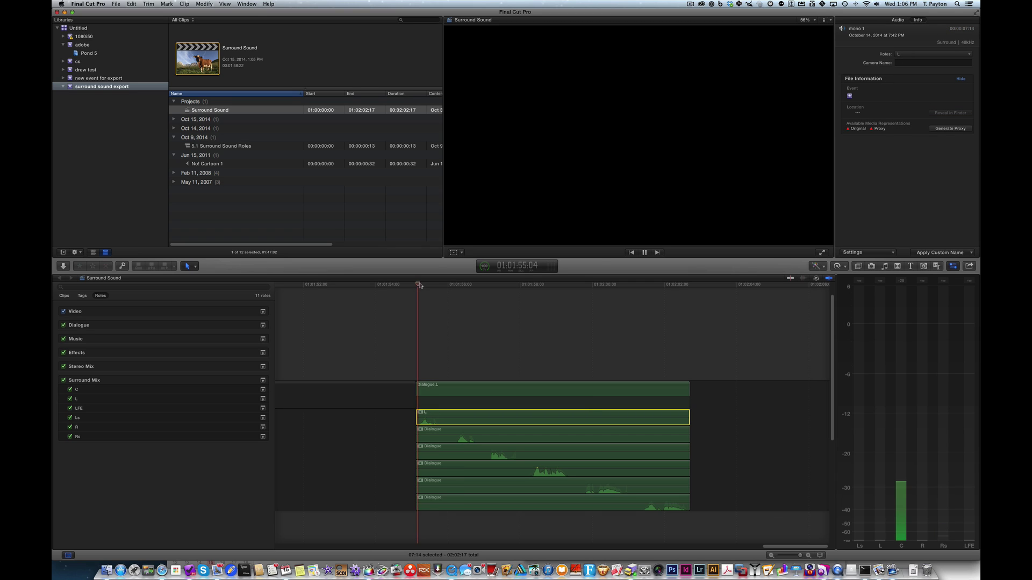
# Step: Assign the R role to the mono 2 component and the C role to the mono 3 component
pyautogui.click(497, 429)
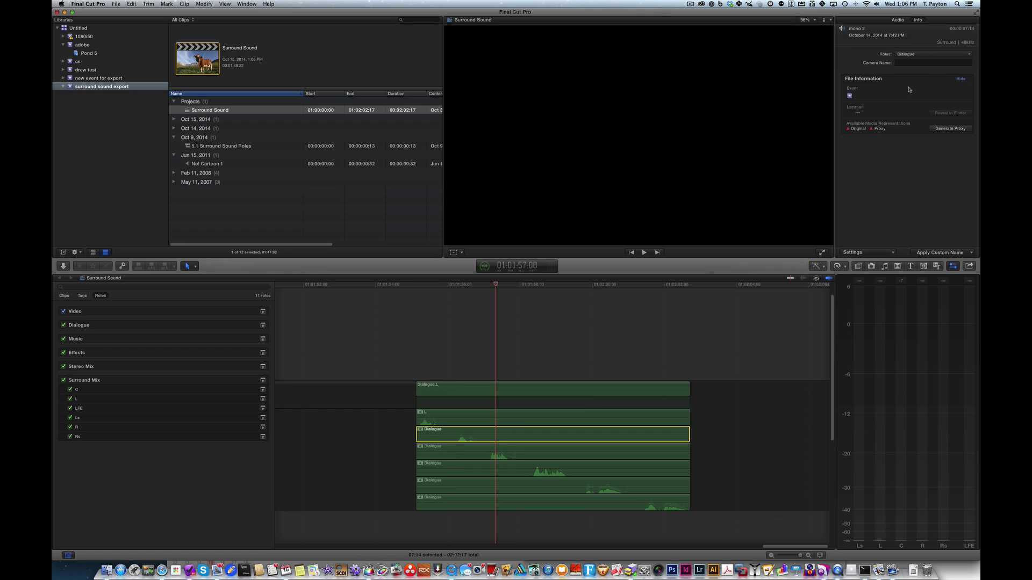
pyautogui.click(932, 53)
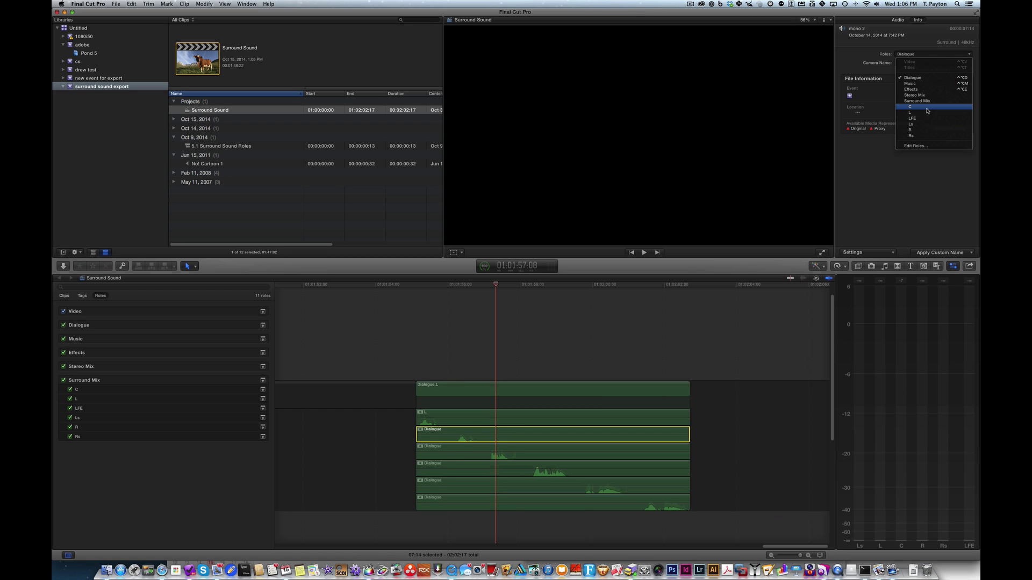
pyautogui.click(539, 427)
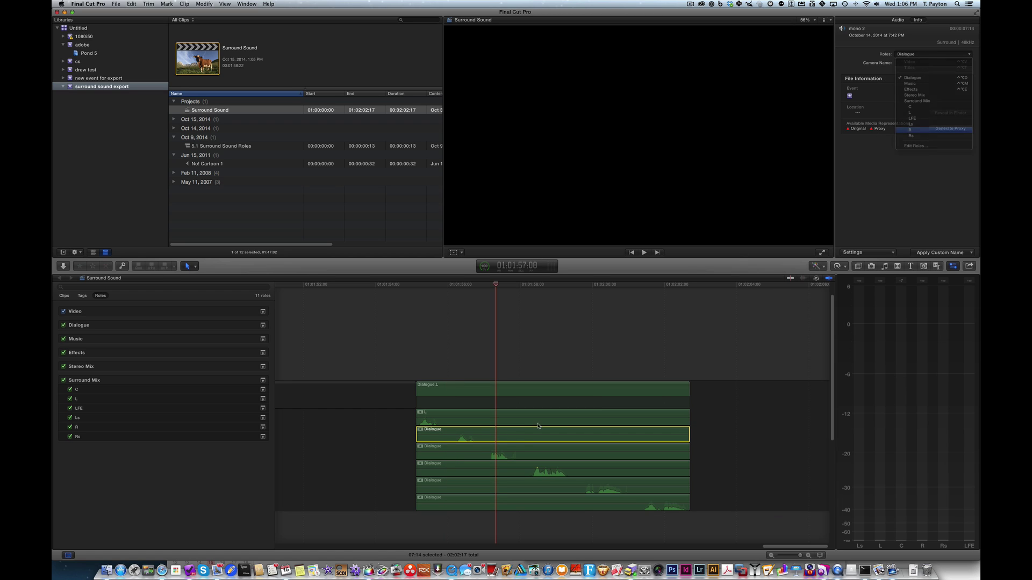
pyautogui.click(526, 452)
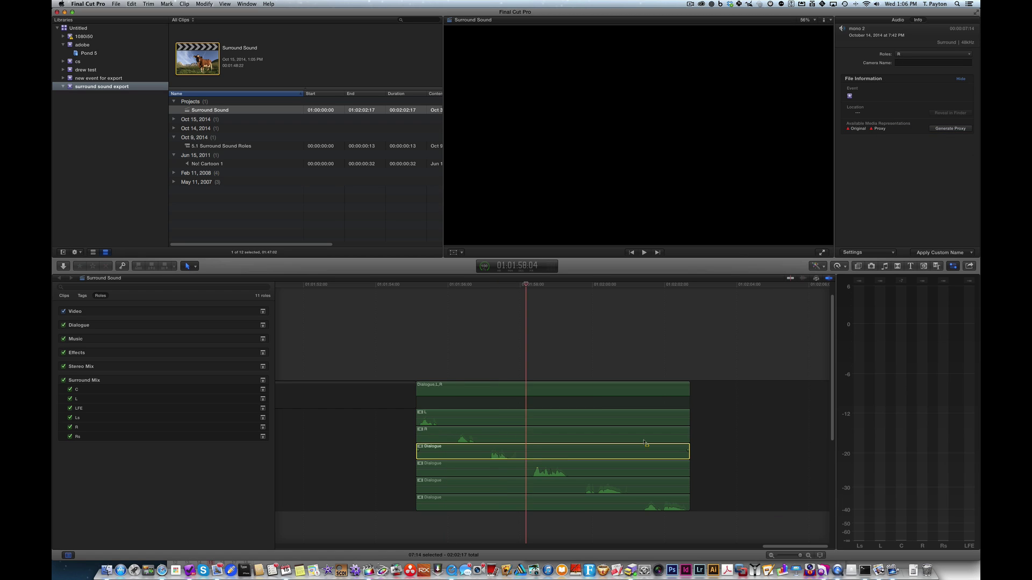
pyautogui.click(924, 56)
pyautogui.click(923, 109)
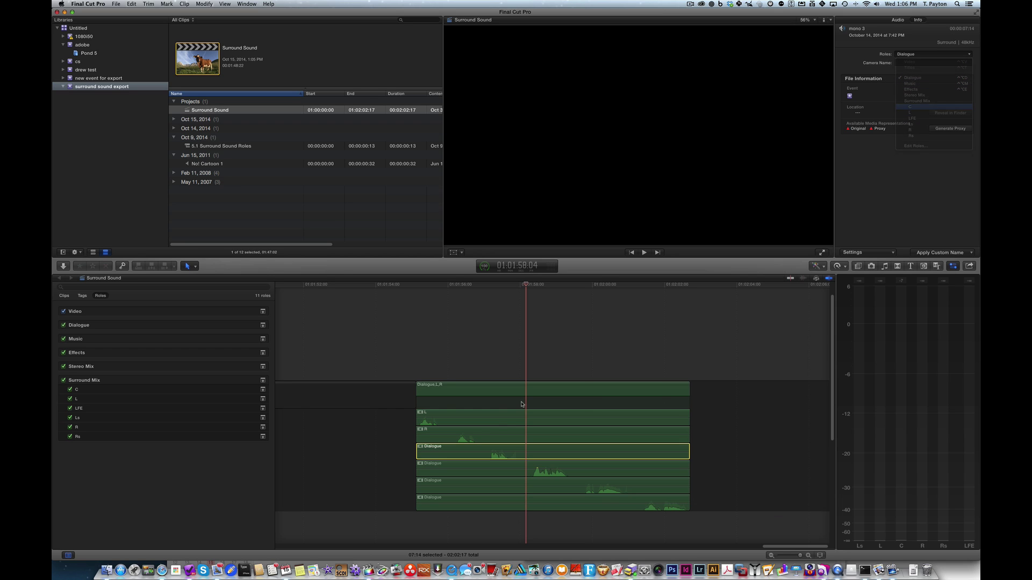
# Step: Assign the LFE role to the mono 4 component and the Ls role to the mono 5 component
pyautogui.click(572, 469)
pyautogui.click(928, 55)
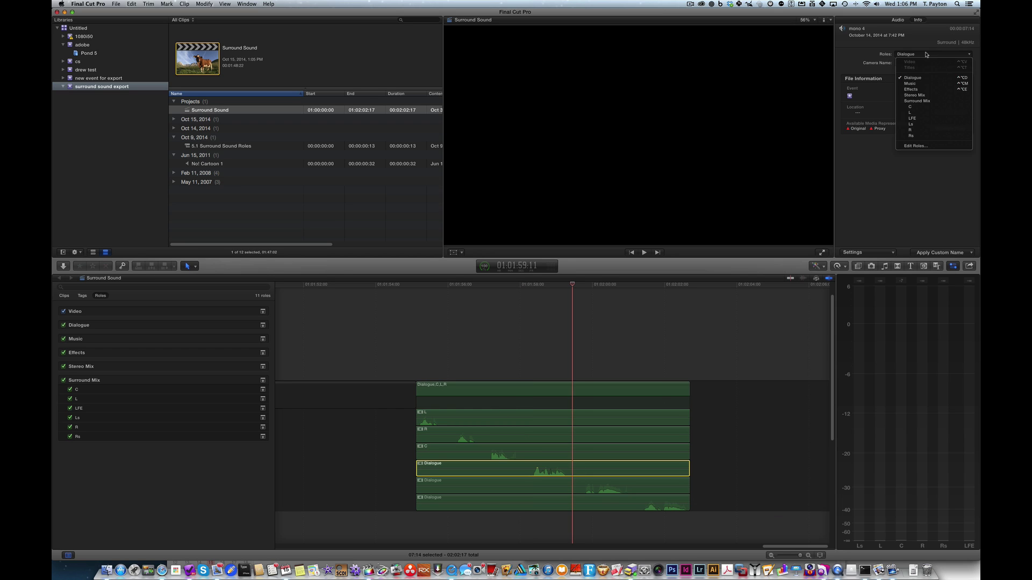
pyautogui.click(926, 118)
pyautogui.click(600, 485)
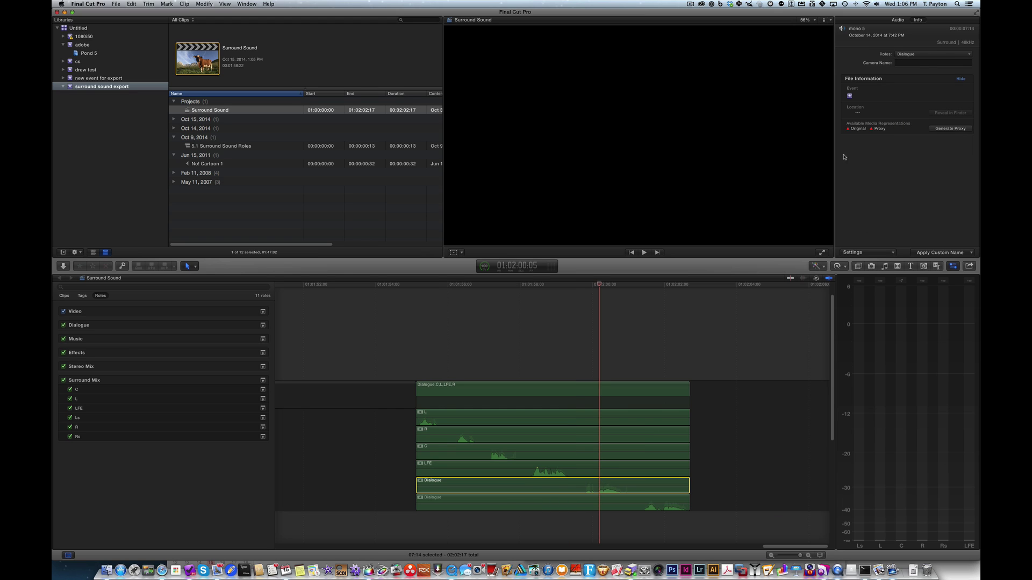
pyautogui.click(926, 54)
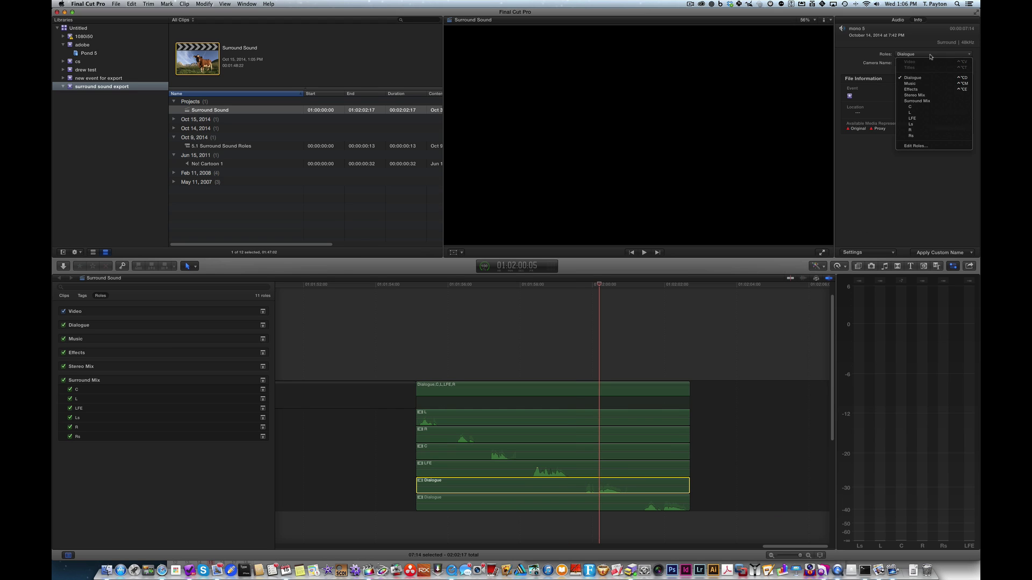
pyautogui.click(925, 125)
# Step: Assign the Rs role to the mono 6 component and play the test clip to check the channel order
pyautogui.click(662, 500)
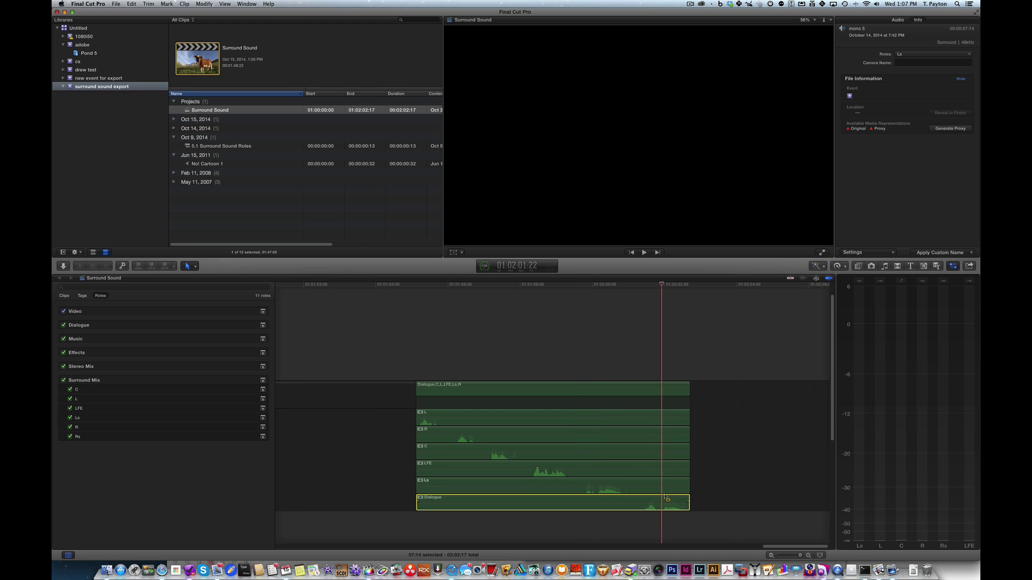
pyautogui.click(926, 54)
pyautogui.click(926, 138)
pyautogui.moveTo(550, 285); pyautogui.dragTo(425, 285)
pyautogui.press('space')
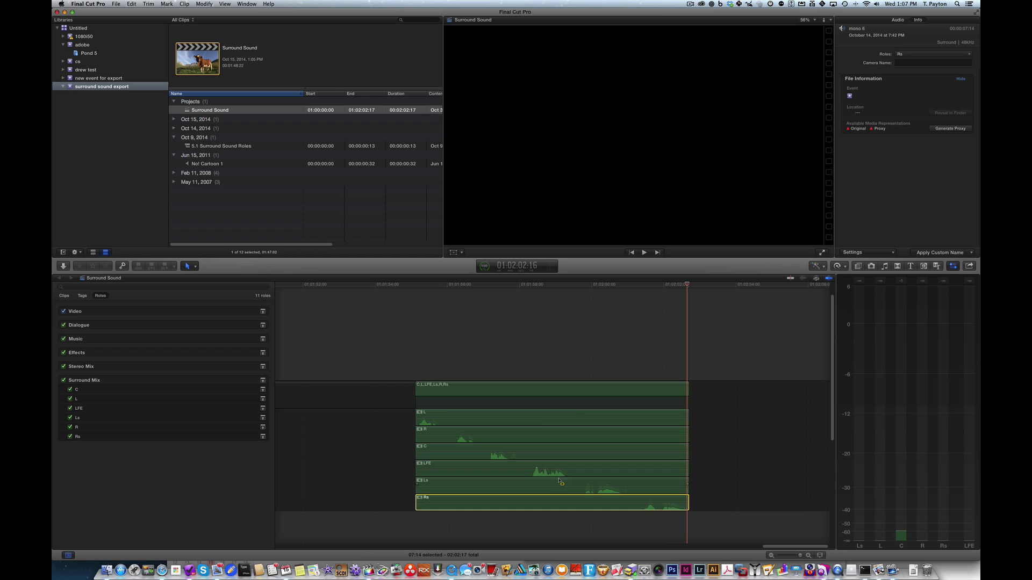
pyautogui.moveTo(445, 286); pyautogui.dragTo(457, 288)
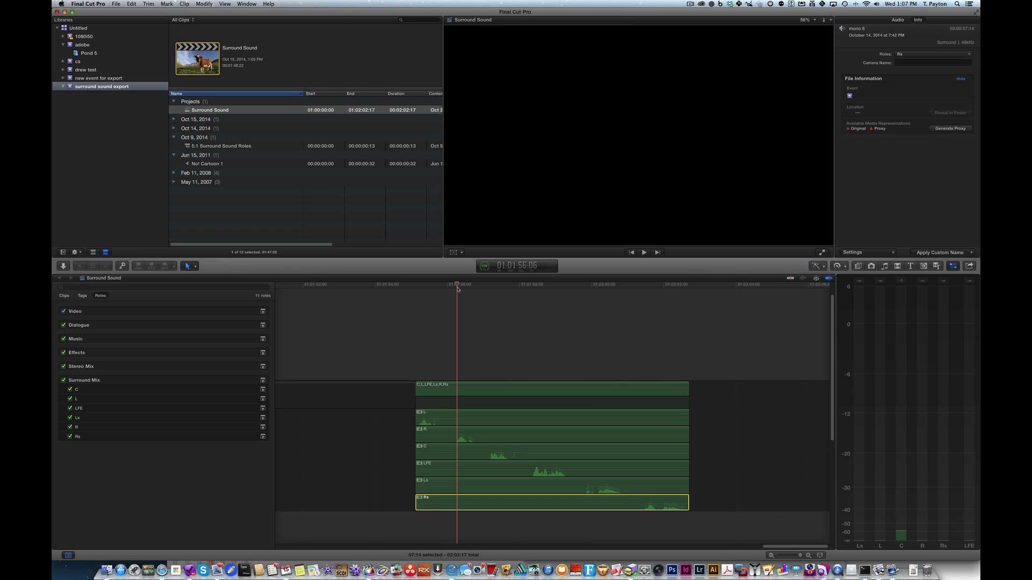
# Step: Delete the surround 5.1 channels clip from the end of the timeline, with the whole project in view
pyautogui.click(520, 322)
pyautogui.hotkey('shift', 'z')
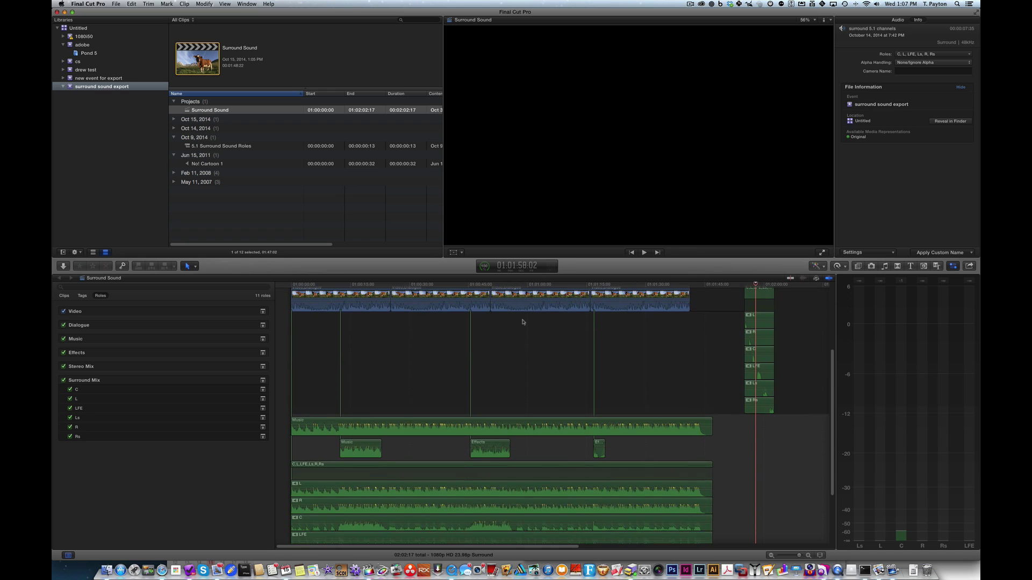
pyautogui.click(762, 304)
pyautogui.press('Delete')
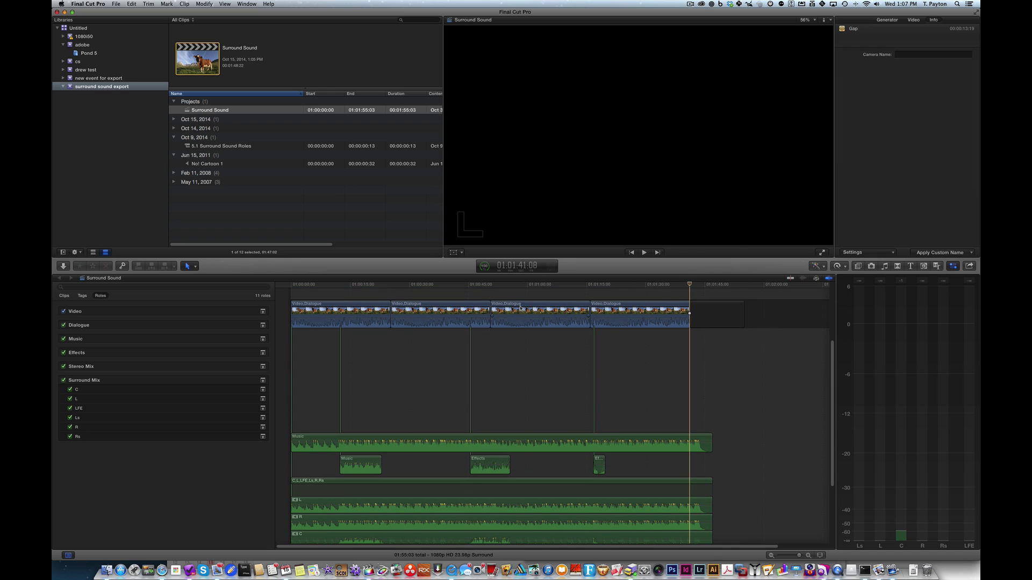
# Step: Delete the clip carrying the surround channel roles and the Stereo Mix clip beneath the project's music and effects
pyautogui.click(417, 484)
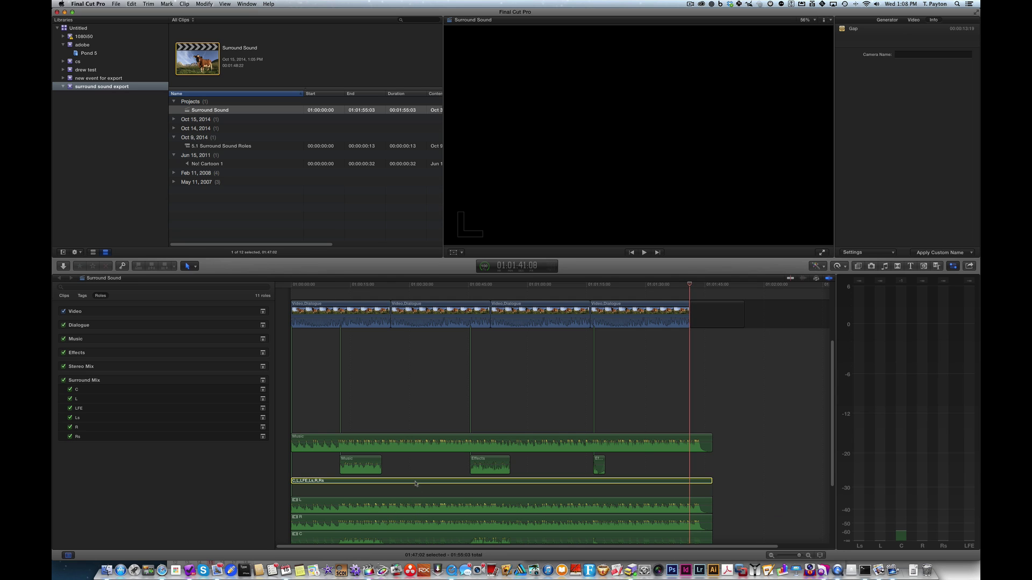
pyautogui.press('Delete')
pyautogui.click(584, 454)
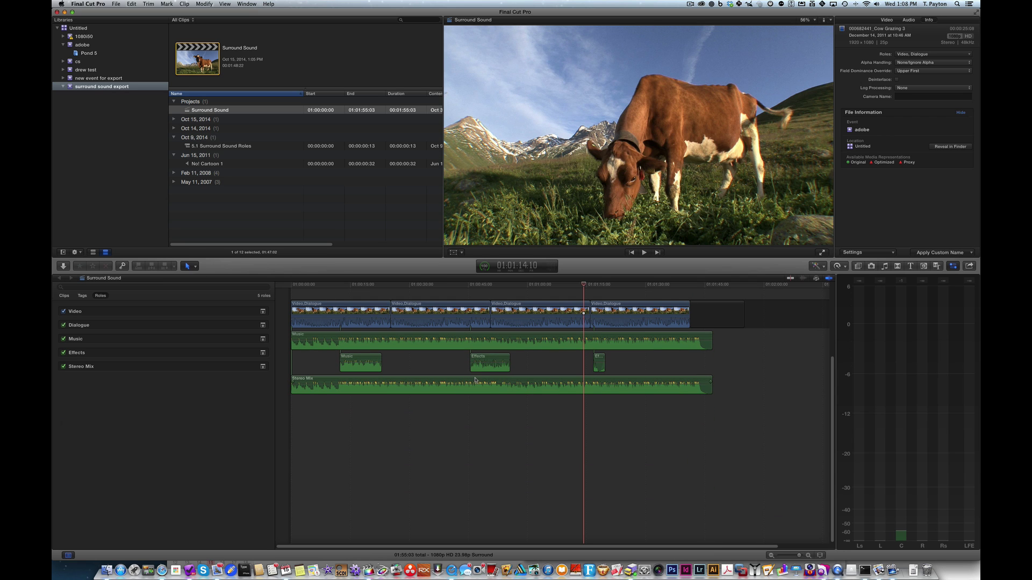
pyautogui.click(602, 384)
pyautogui.press('Delete')
pyautogui.click(622, 428)
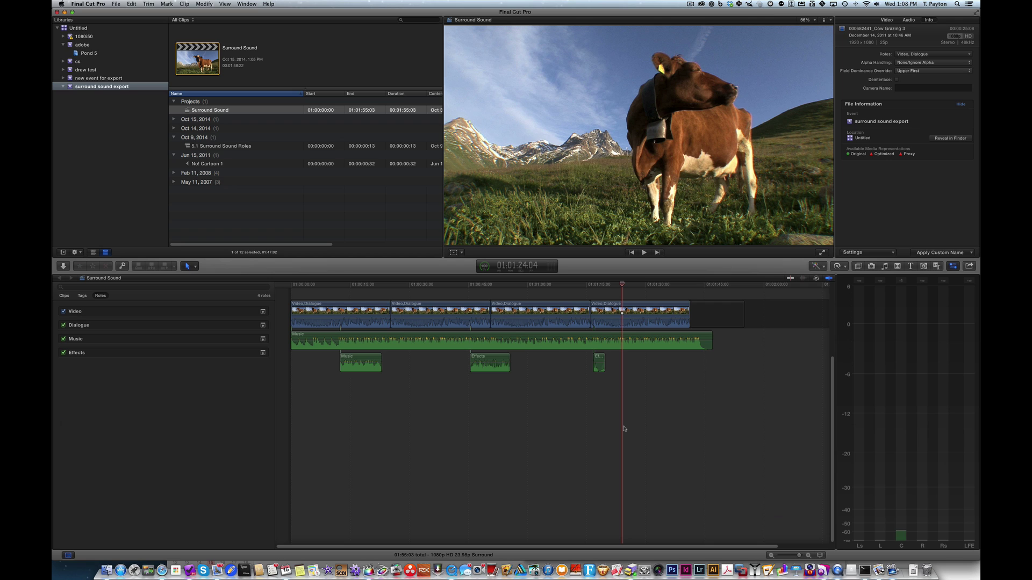
# Step: Combine all remaining timeline clips into a compound clip named Surround Sound Clip in the surround sound export event
pyautogui.moveTo(750, 379); pyautogui.dragTo(376, 356)
pyautogui.hotkey('alt', 'g')
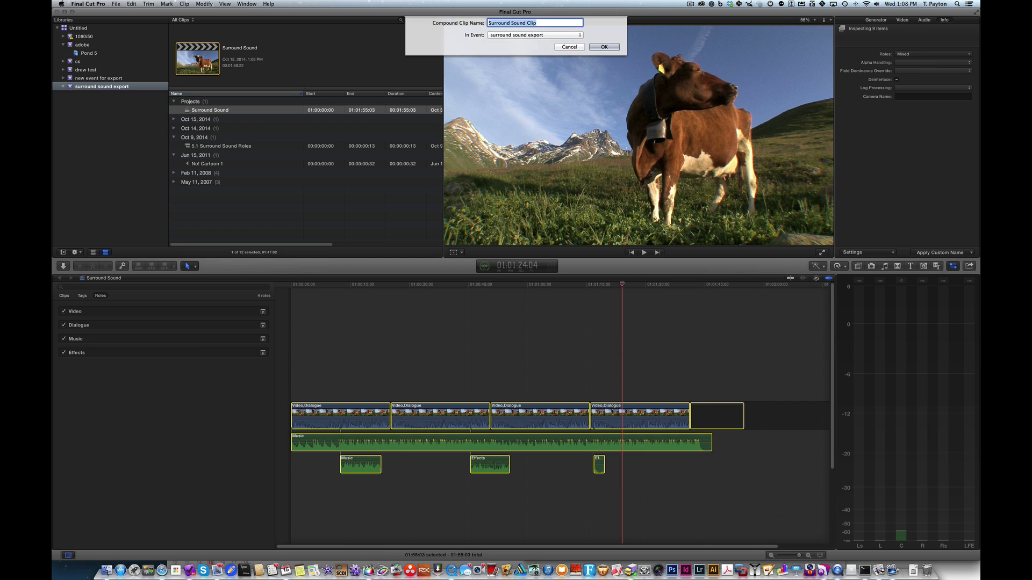
pyautogui.click(592, 47)
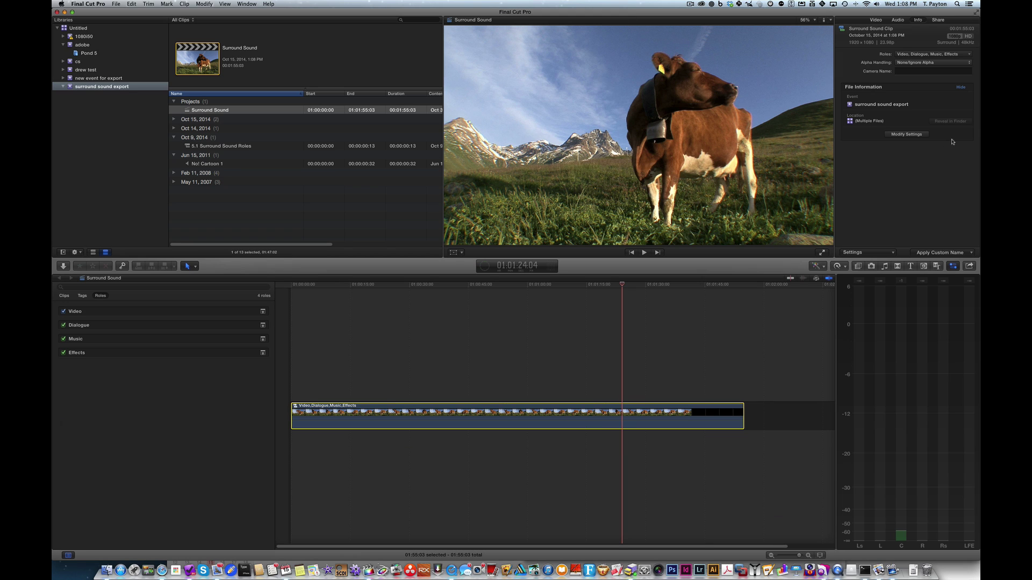
# Step: Examine the compound clip's Storyline and Connected channel configuration options, and reset the Connected component's layout
pyautogui.click(898, 20)
pyautogui.click(949, 167)
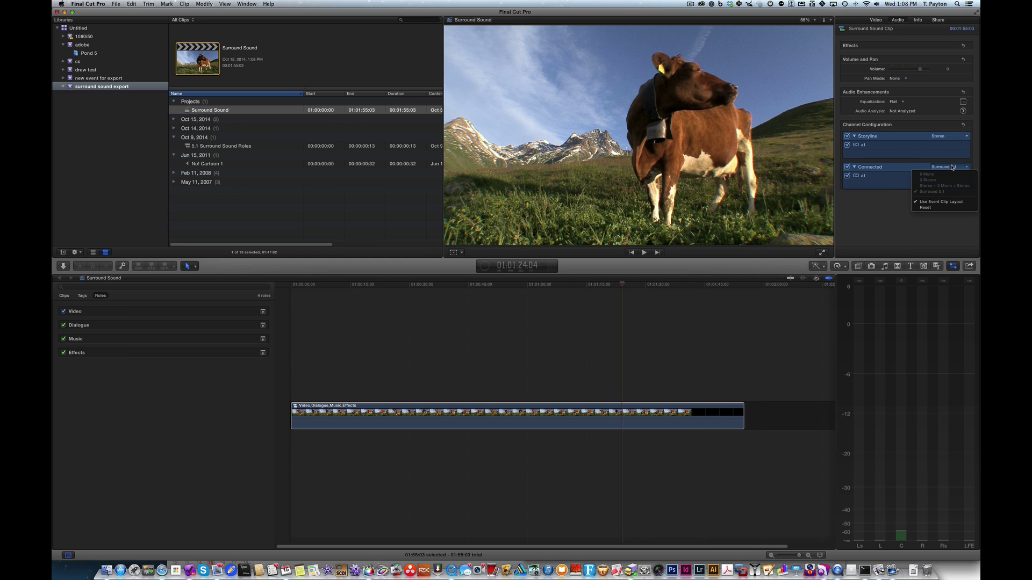
pyautogui.click(947, 137)
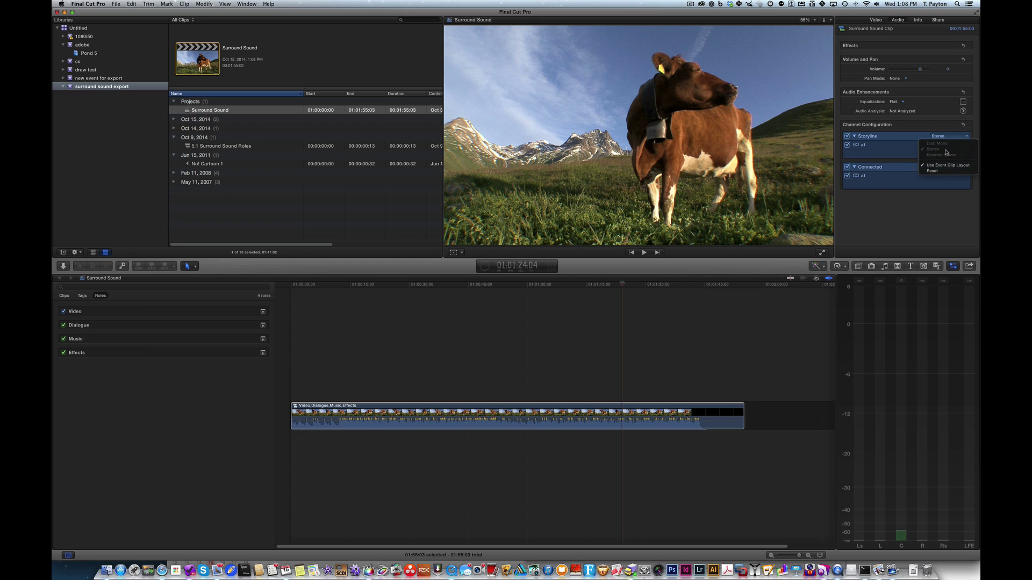
pyautogui.click(945, 150)
pyautogui.click(948, 167)
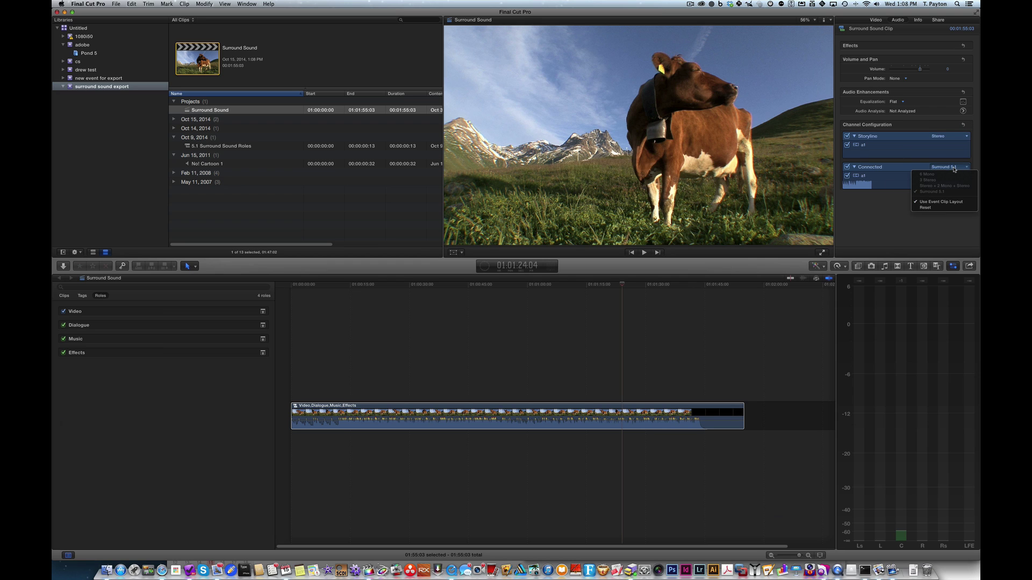
pyautogui.click(938, 209)
pyautogui.click(950, 167)
pyautogui.click(950, 188)
# Step: Reset the Storyline component's channel configuration in the compound clip and recheck its layout options
pyautogui.click(951, 136)
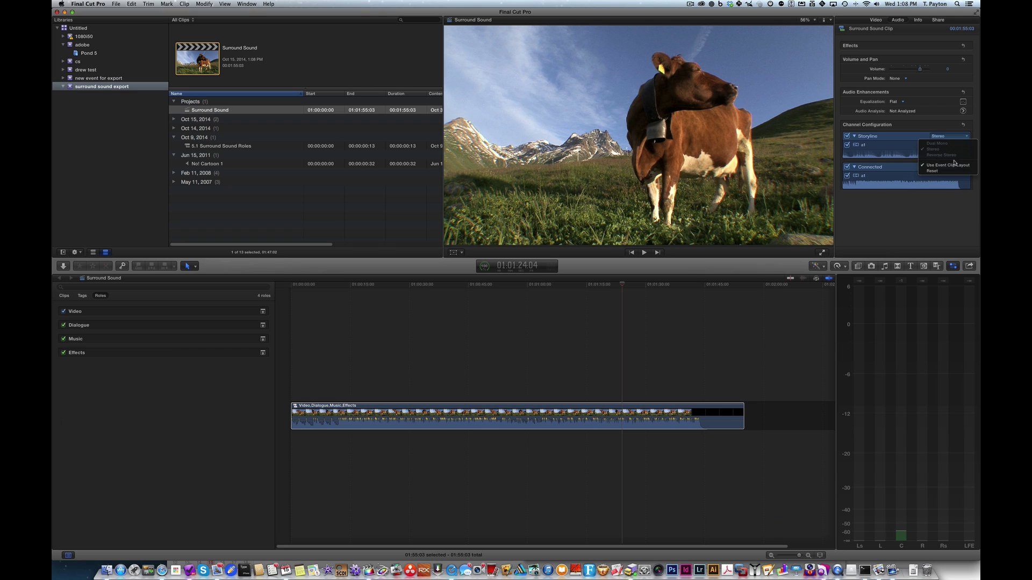
pyautogui.click(935, 171)
pyautogui.click(949, 136)
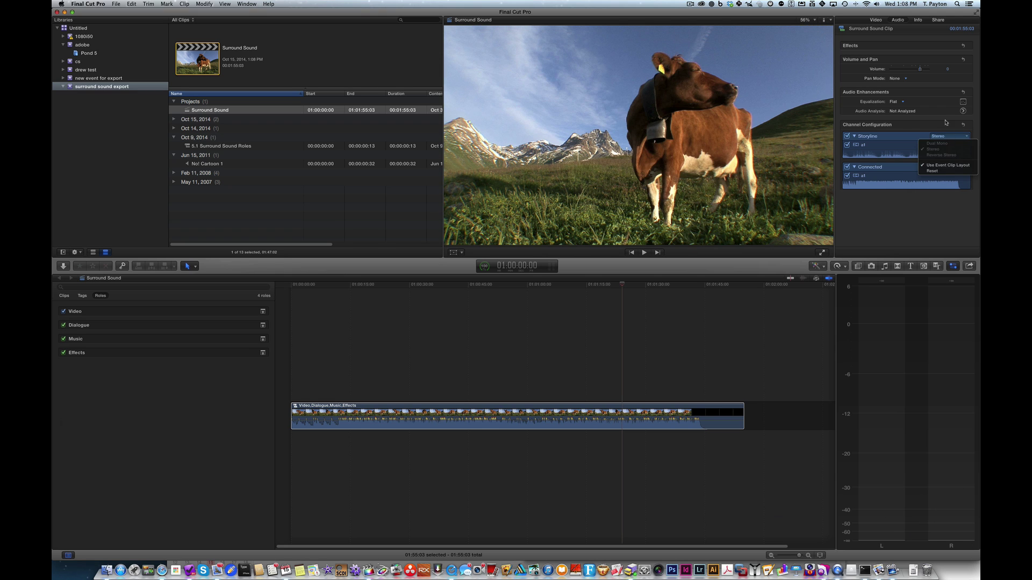
pyautogui.click(941, 173)
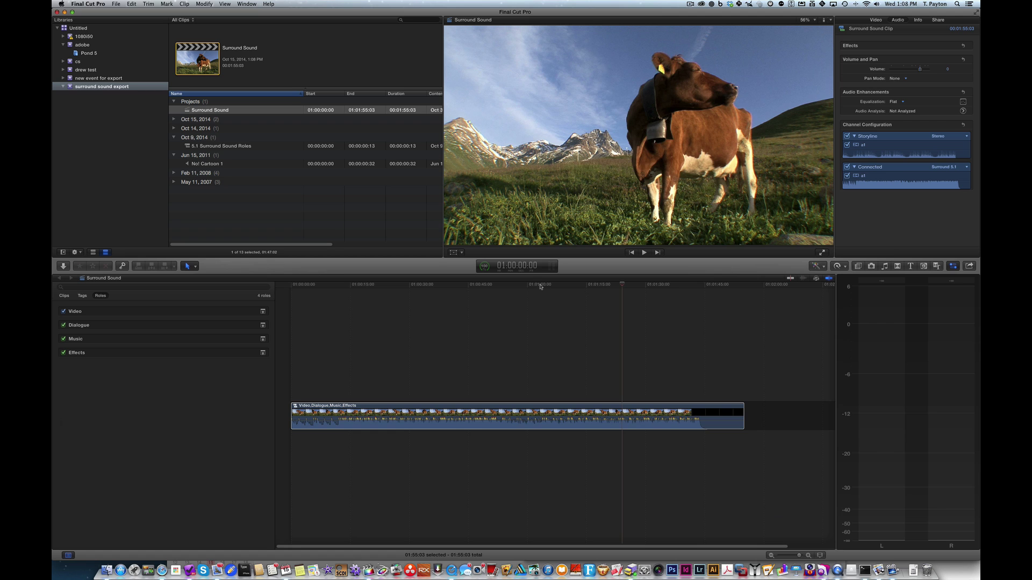
# Step: Scrub through the compound clip and place the playhead at about 01:00:47
pyautogui.moveTo(541, 287); pyautogui.dragTo(489, 285)
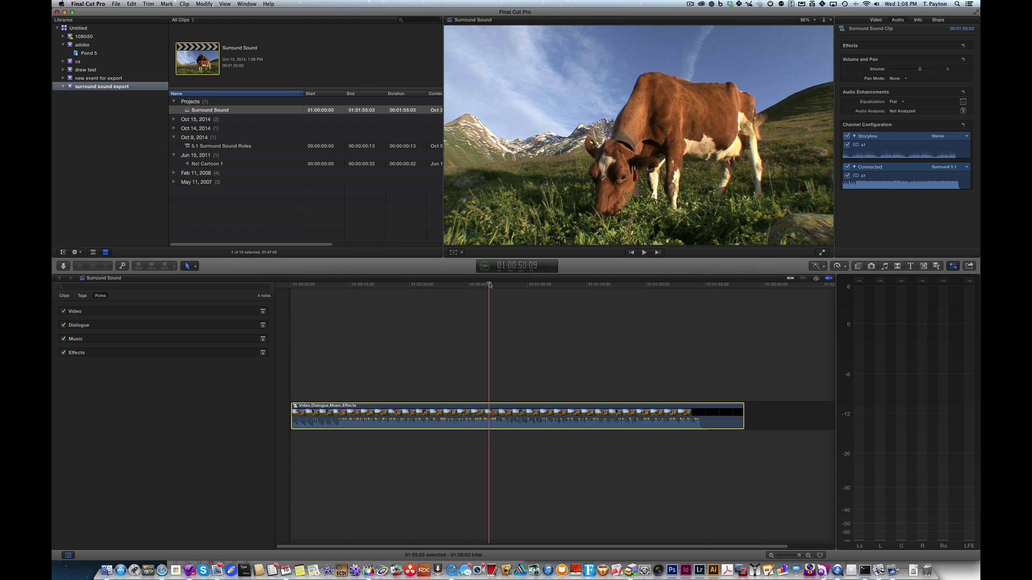
pyautogui.moveTo(489, 285); pyautogui.dragTo(488, 286)
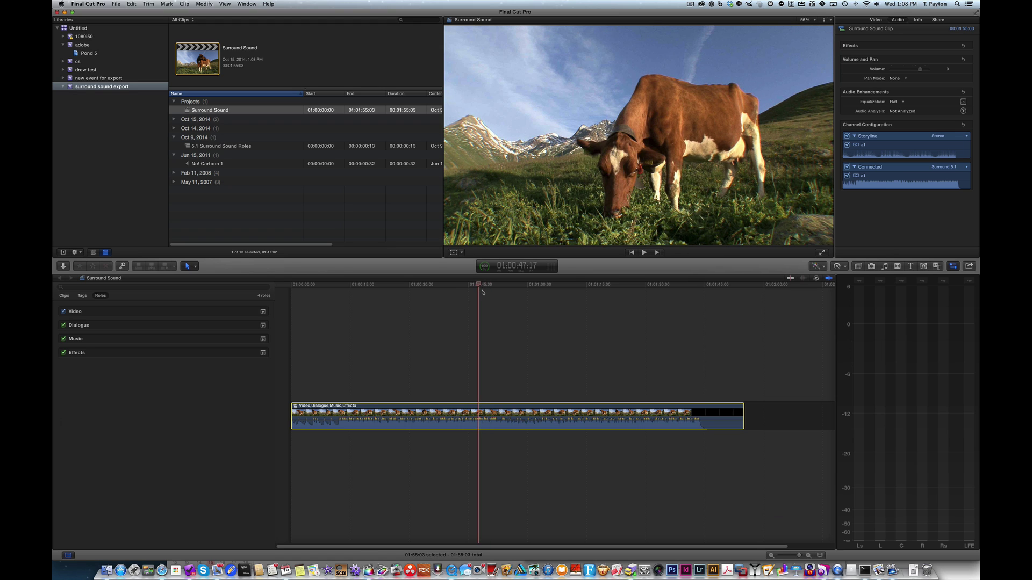